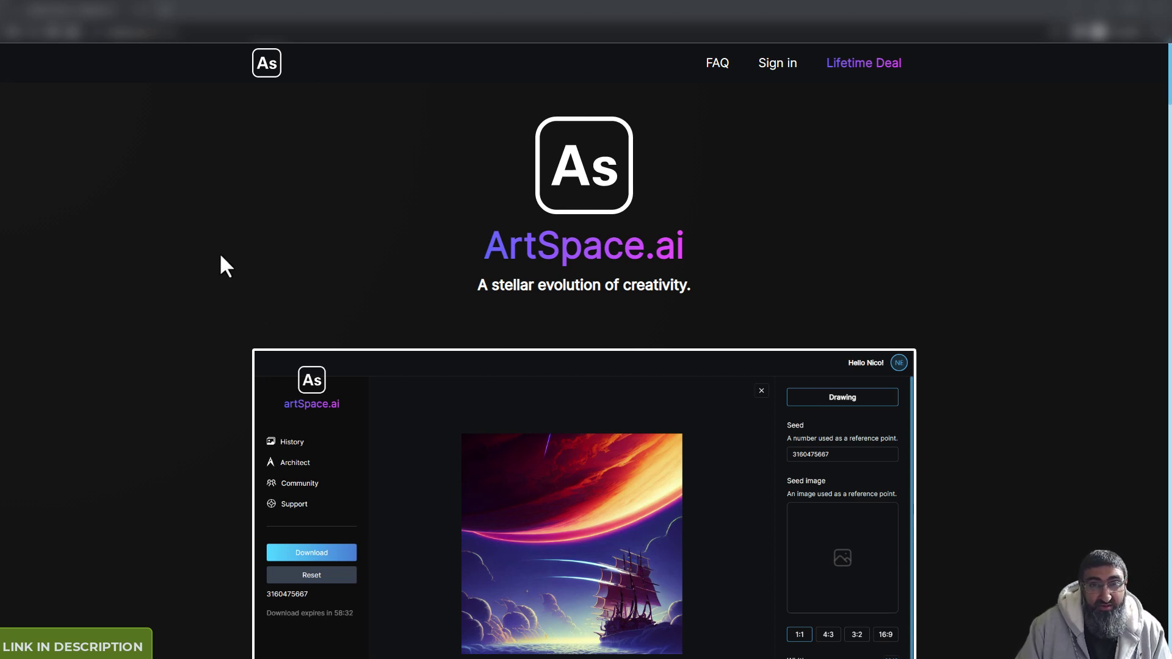
# Skim the ArtSpace.ai landing page down to the newsletter section and return to its beginning
pyautogui.scroll(-4, 226, 263)
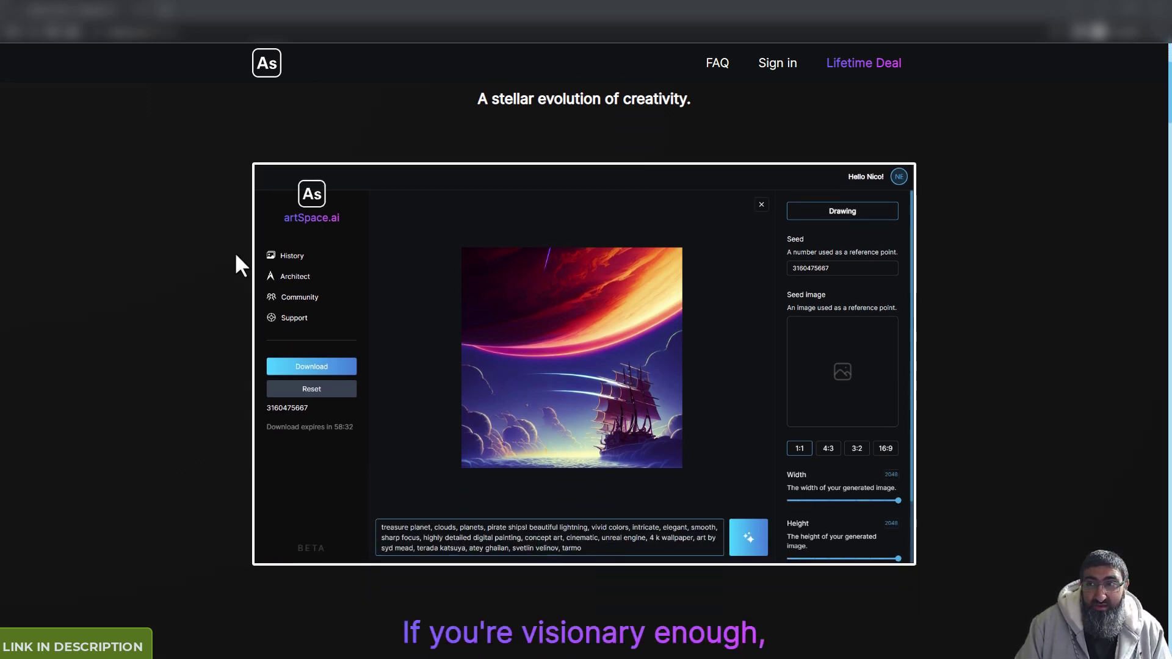
pyautogui.moveTo(1167, 128); pyautogui.dragTo(1169, 588)
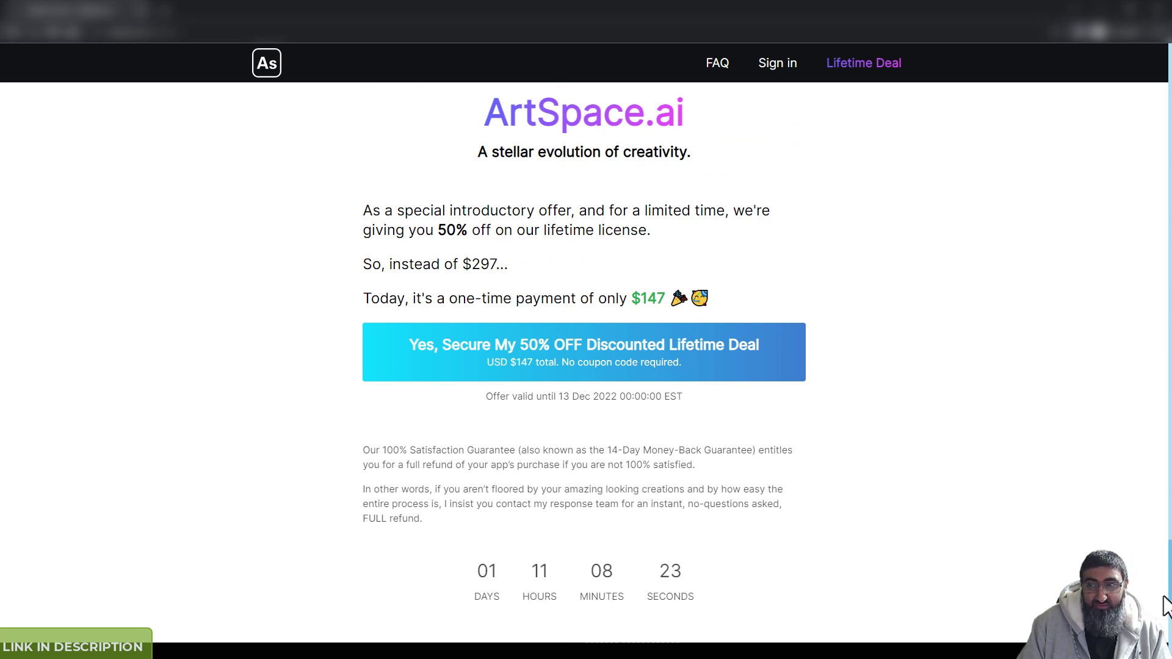
pyautogui.click(1169, 617)
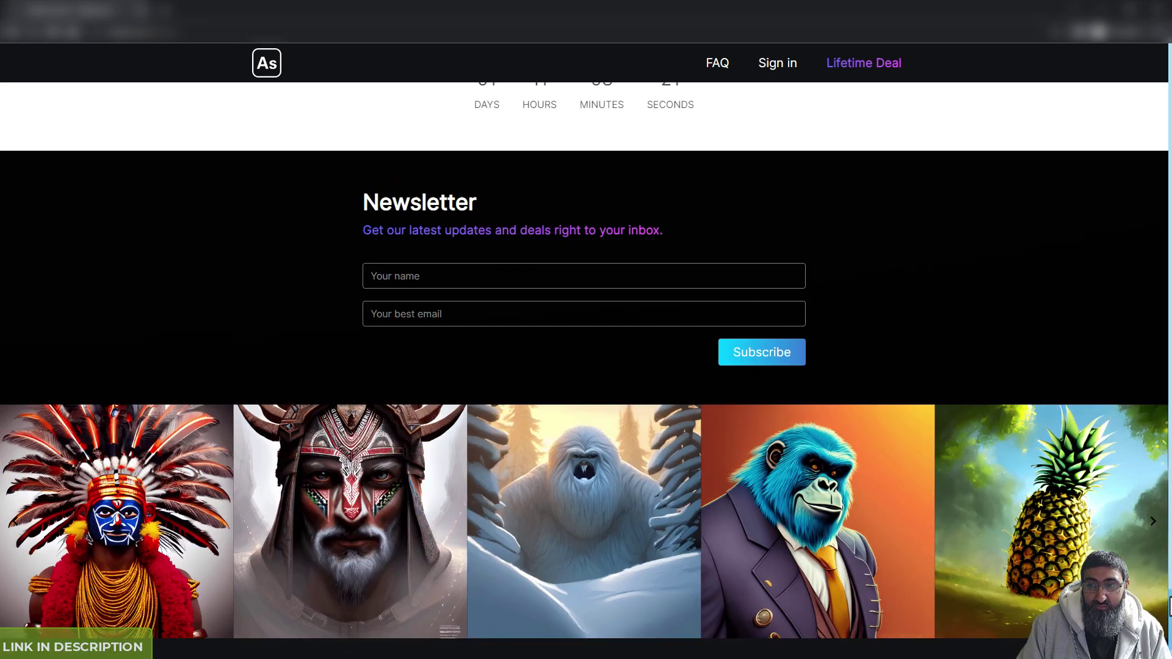
pyautogui.moveTo(1170, 607); pyautogui.dragTo(1161, 52)
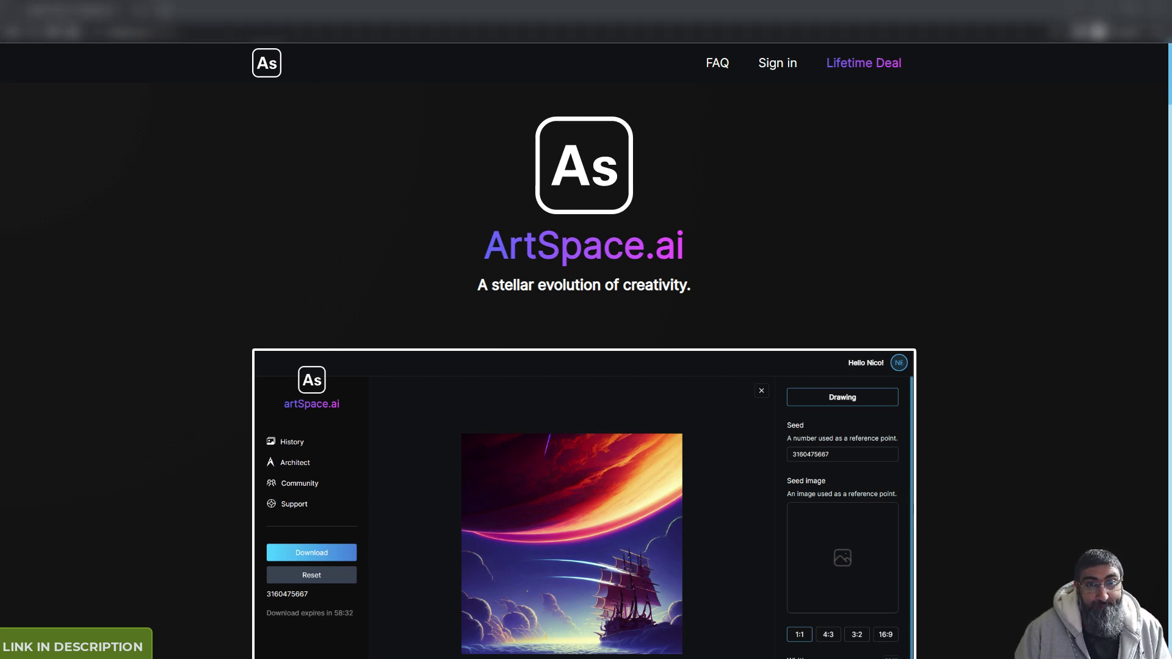
# Examine the landing page's app preview, the "Imagine..." artwork examples with their prompts, and the "Because..." section
pyautogui.scroll(-3, 161, 207)
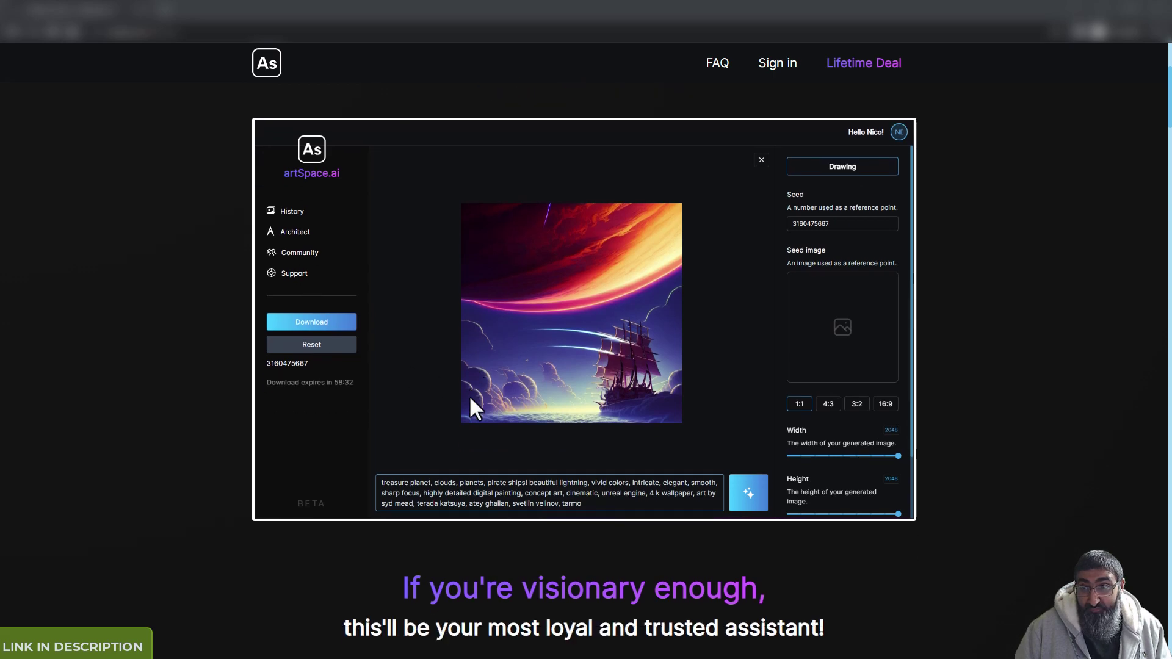
pyautogui.scroll(-4, 469, 397)
pyautogui.scroll(-8, 452, 394)
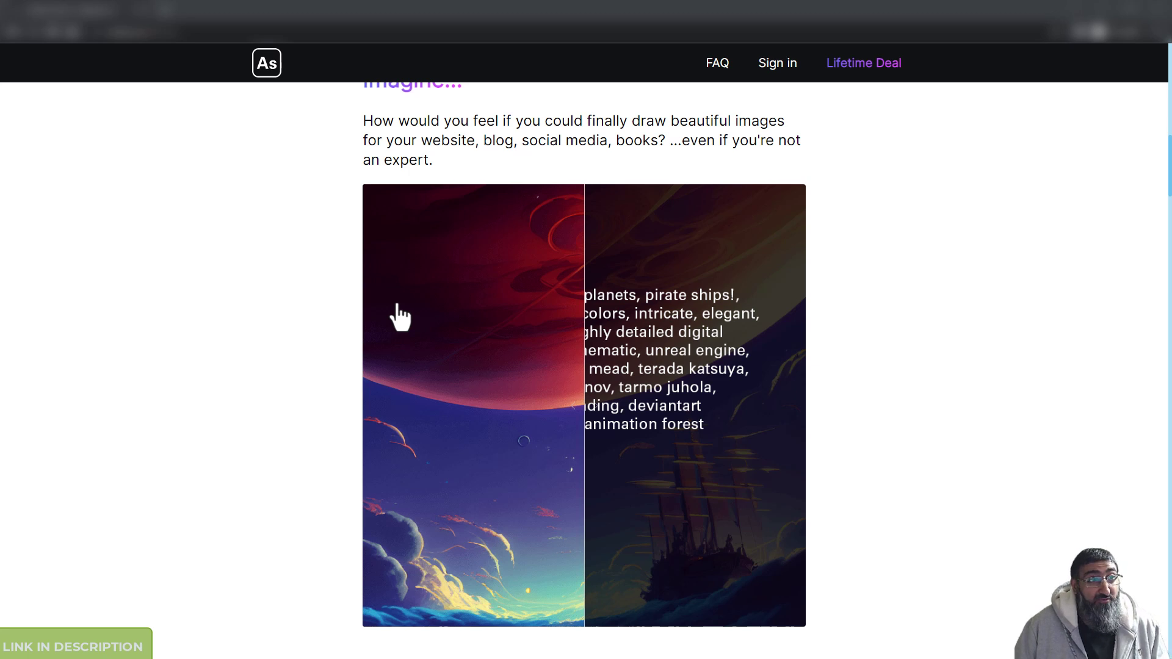
pyautogui.scroll(-1, 287, 301)
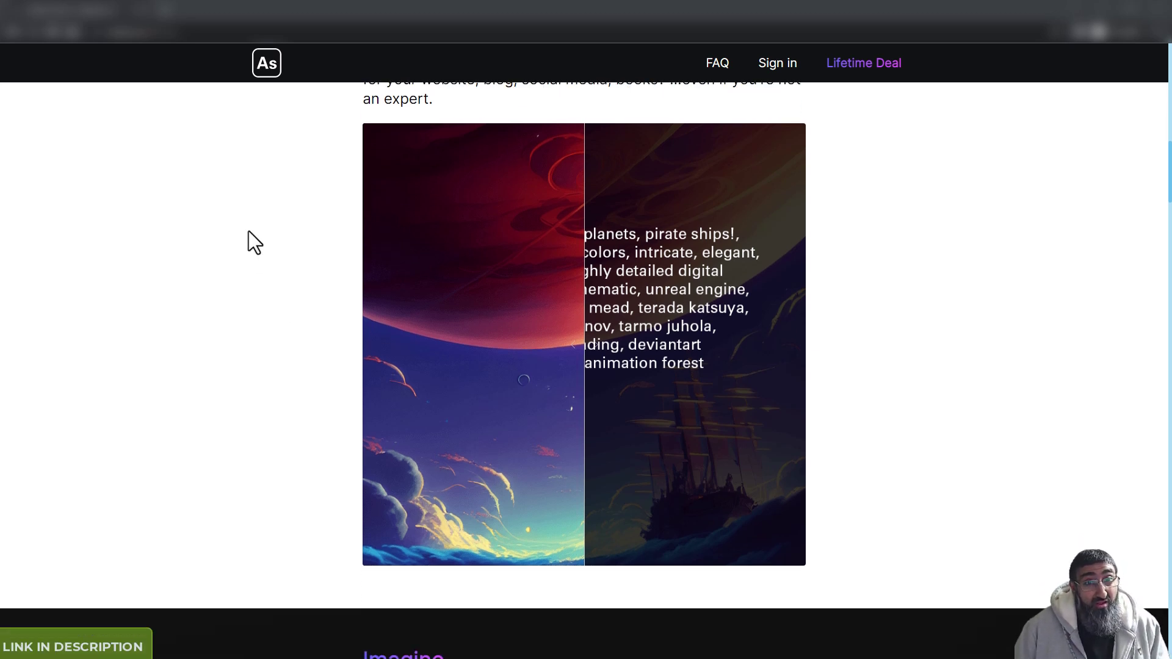
pyautogui.scroll(-8, 276, 283)
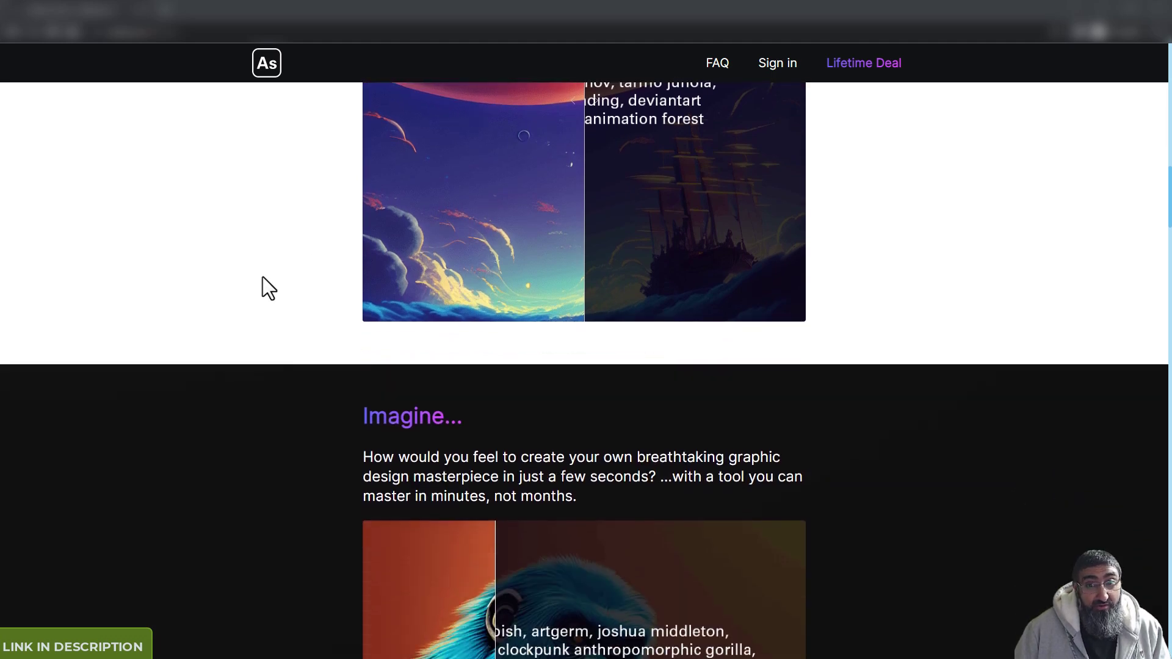
pyautogui.scroll(-11, 266, 280)
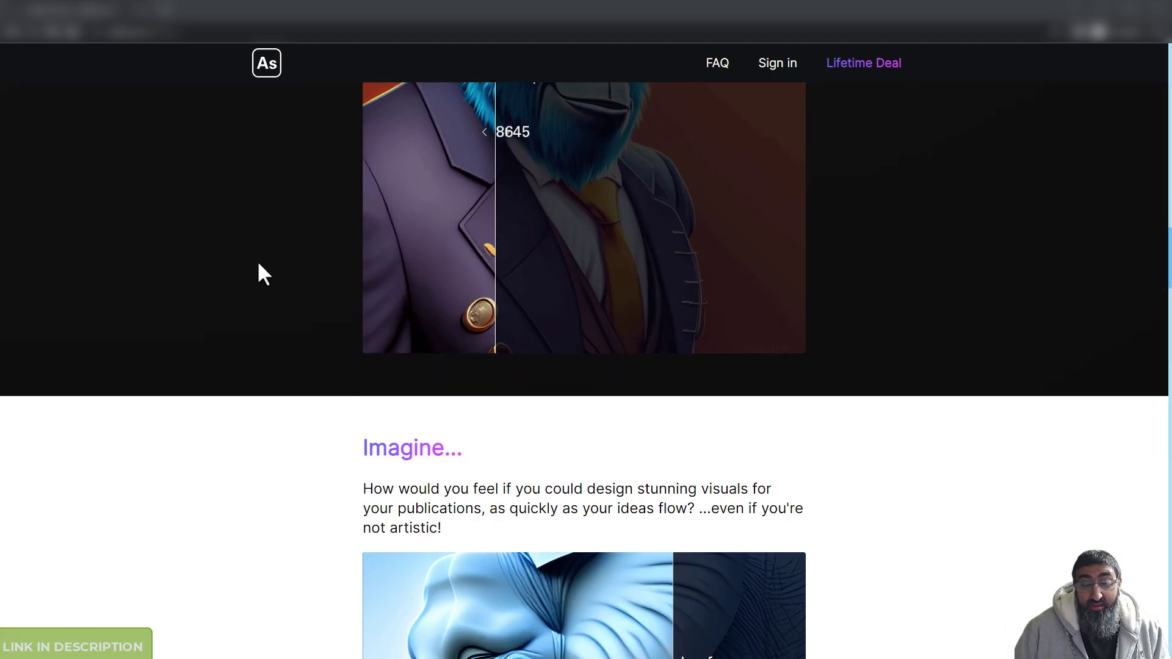
pyautogui.scroll(-9, 255, 262)
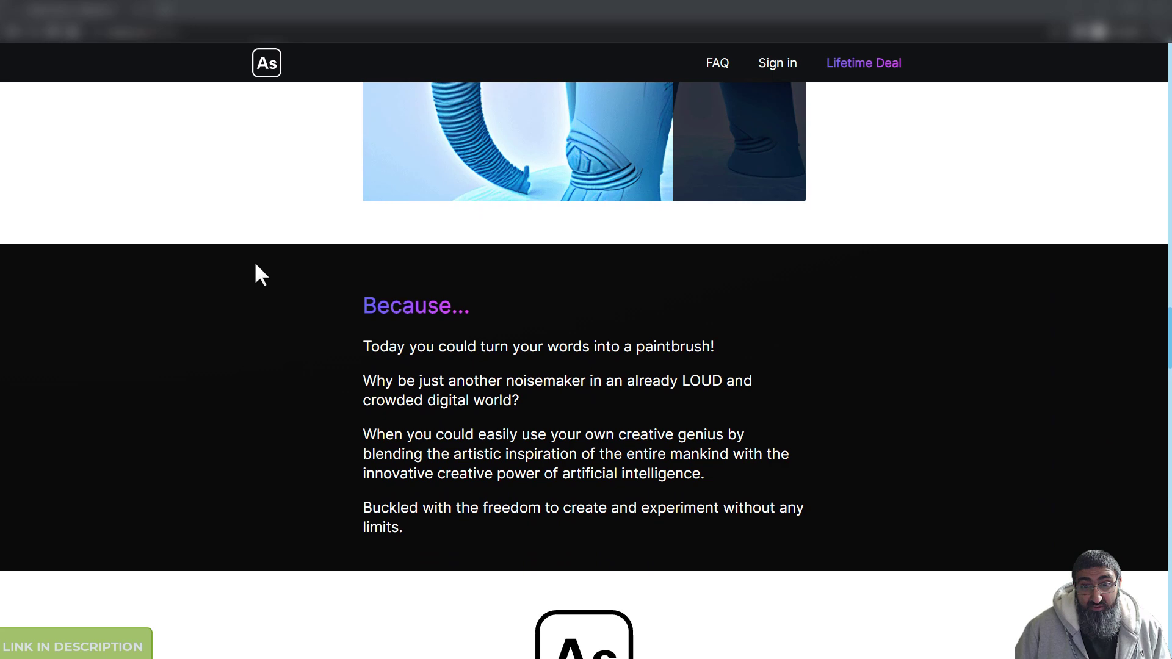
pyautogui.scroll(-8, 400, 345)
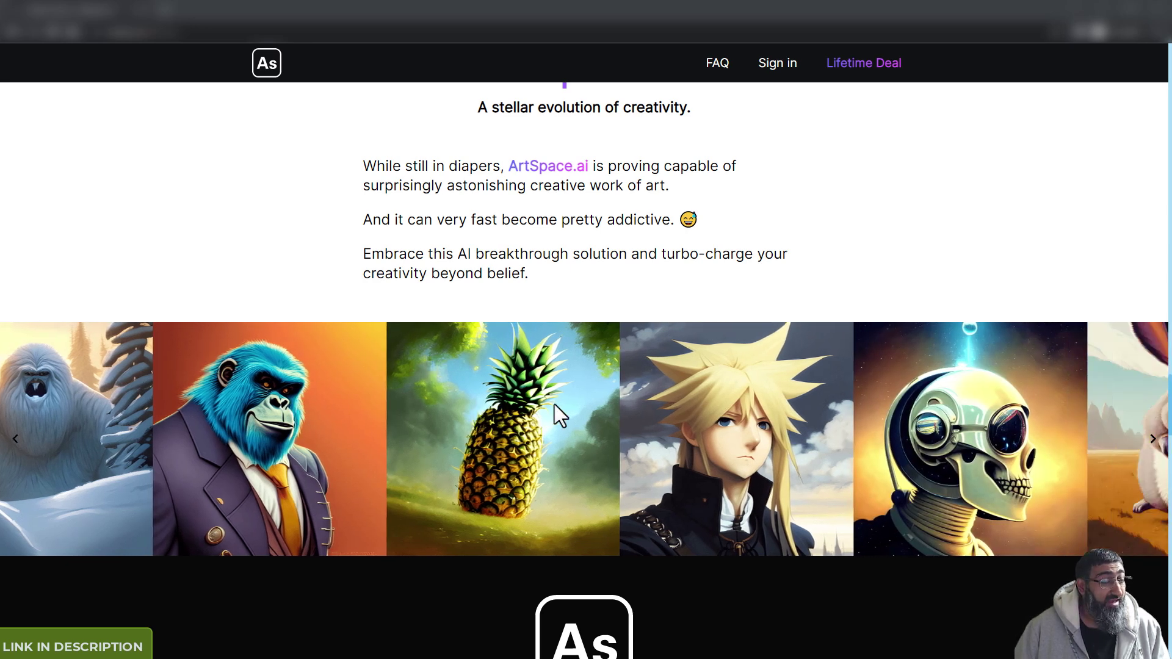
# Review the artwork carousel and the Drawing, Inpainting and Outpainting feature descriptions, continuing to the lifetime license offer
pyautogui.scroll(-5, 537, 385)
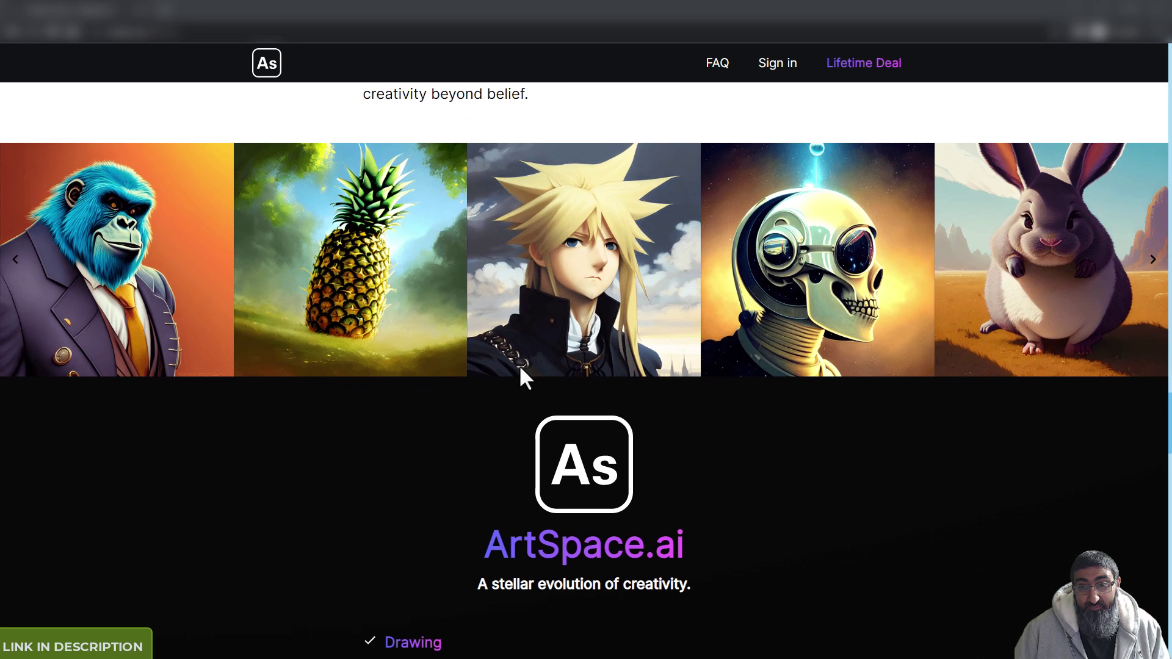
pyautogui.scroll(-3, 484, 343)
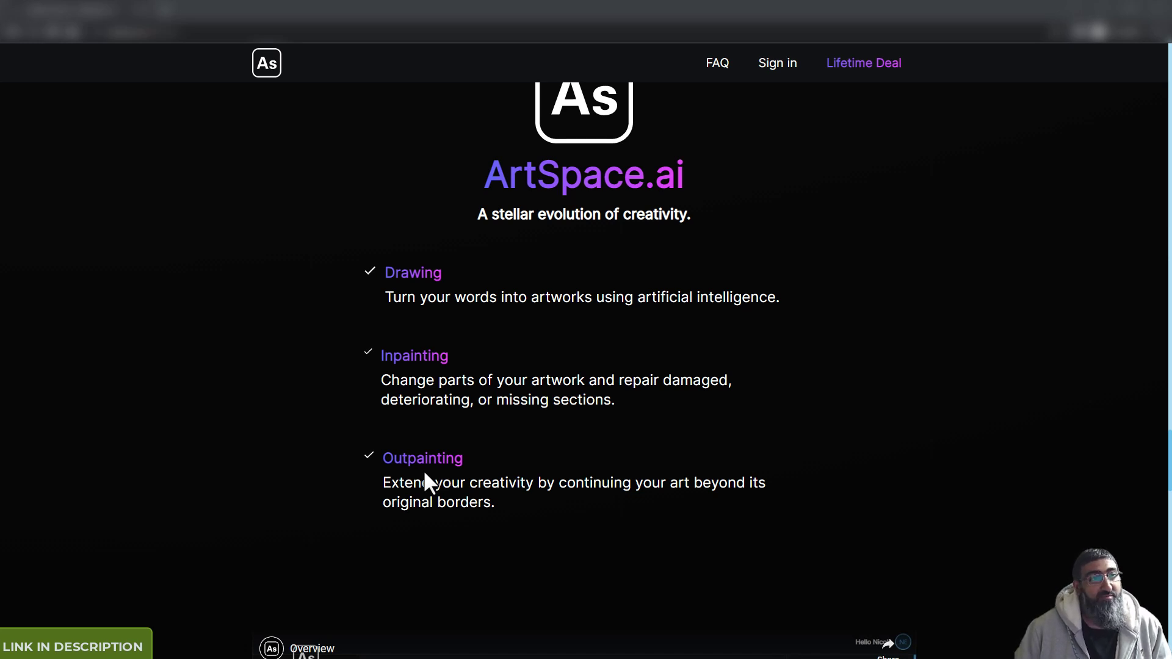
pyautogui.scroll(-5, 396, 467)
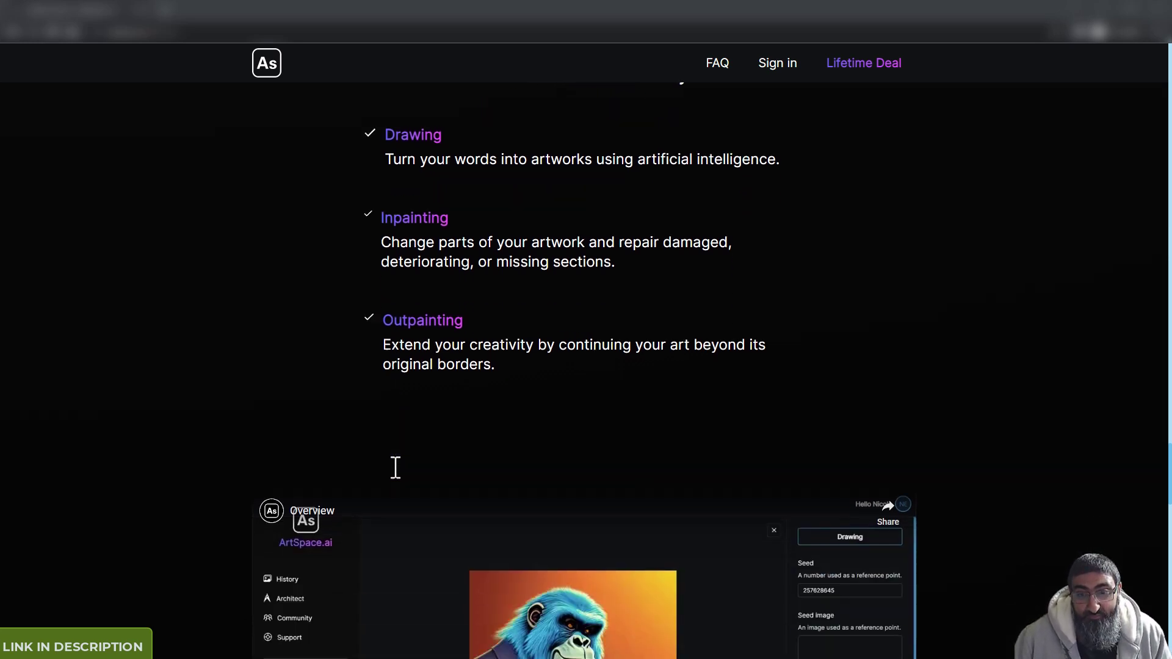
pyautogui.scroll(-8, 682, 449)
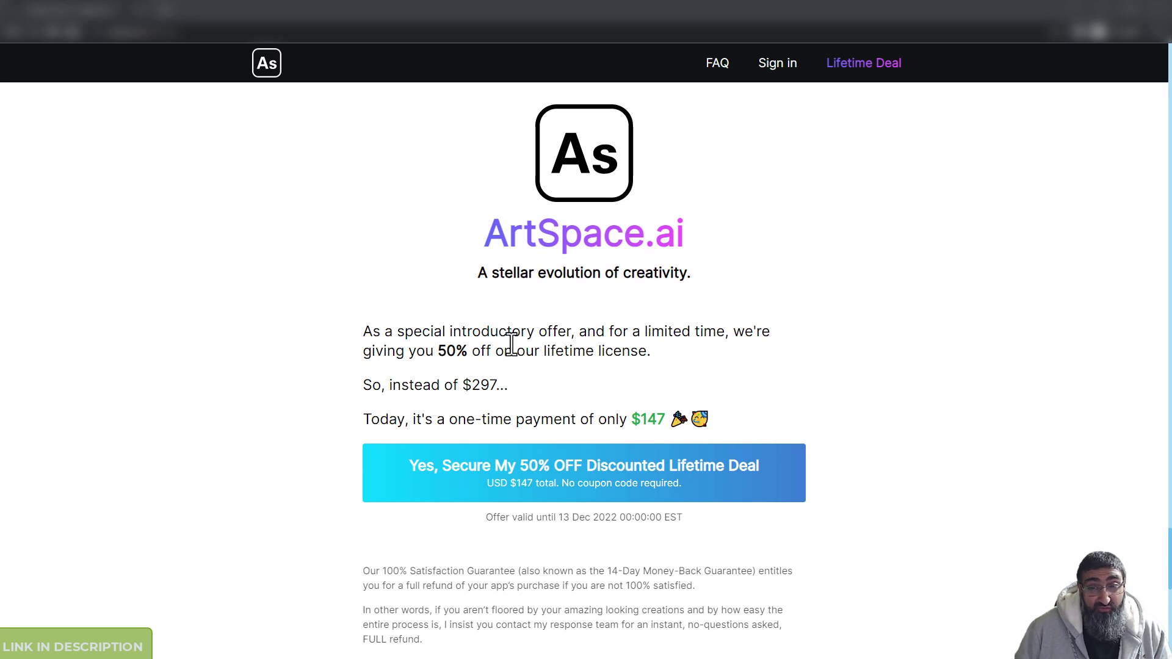
# Examine the lifetime deal's price, money-back guarantee terms and offer countdown
pyautogui.doubleClick(655, 422)
pyautogui.click(640, 422)
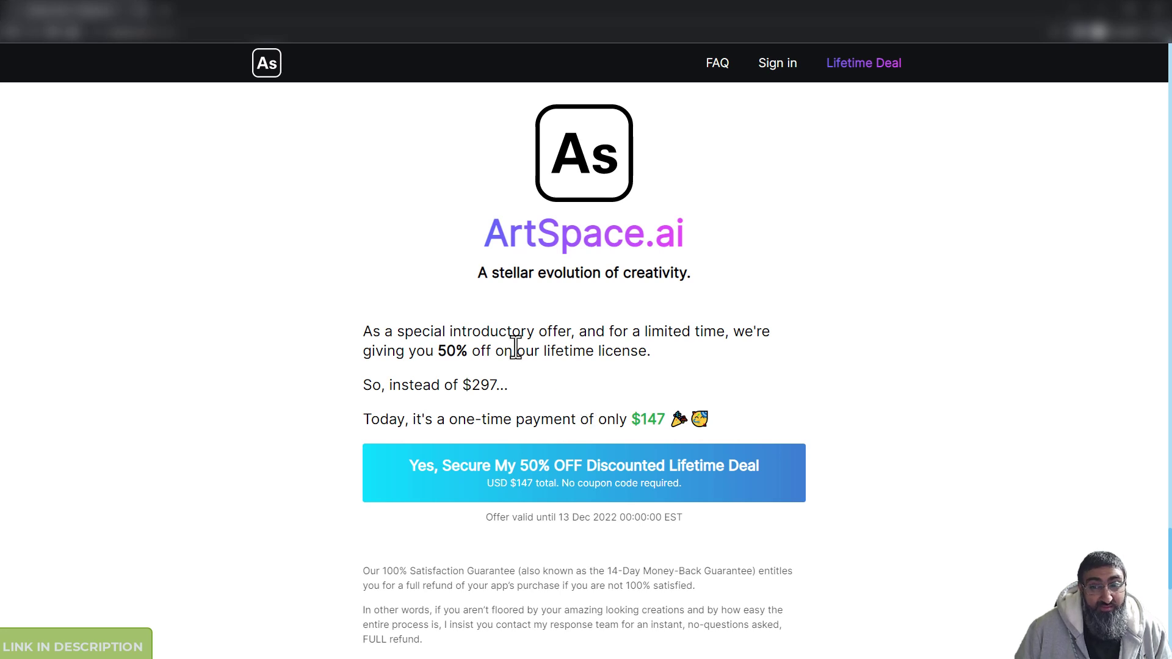
pyautogui.scroll(-2, 515, 348)
pyautogui.moveTo(383, 449); pyautogui.dragTo(531, 451)
pyautogui.click(529, 452)
pyautogui.scroll(-1, 635, 452)
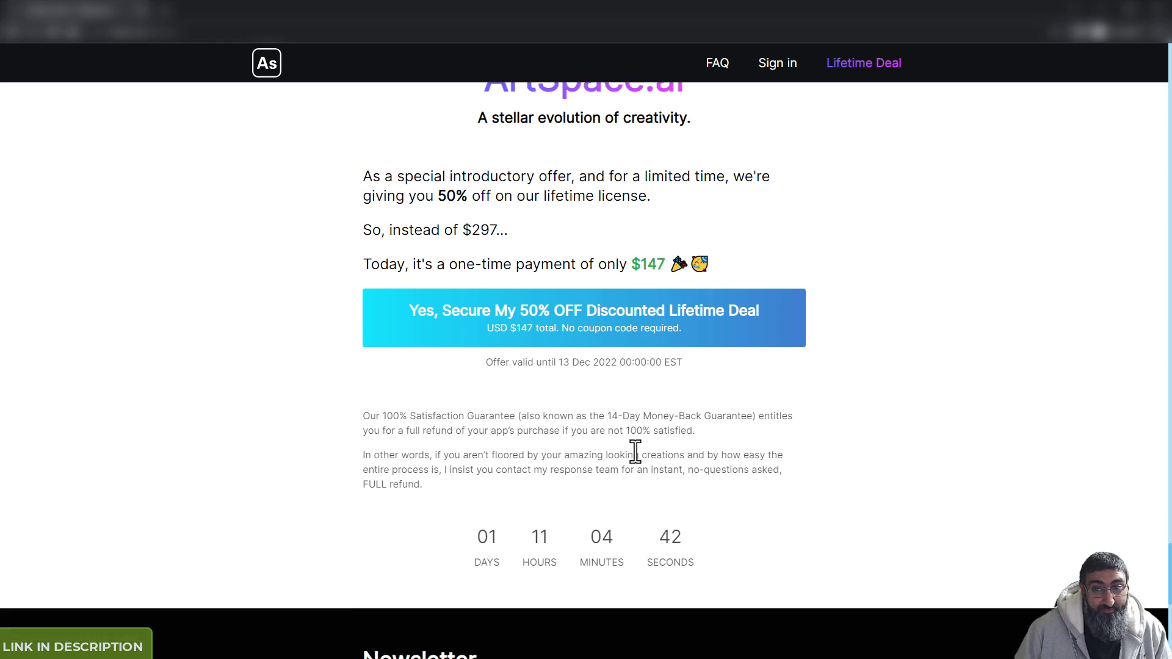
pyautogui.scroll(-2, 635, 452)
pyautogui.scroll(8, 557, 418)
pyautogui.scroll(-1, 588, 470)
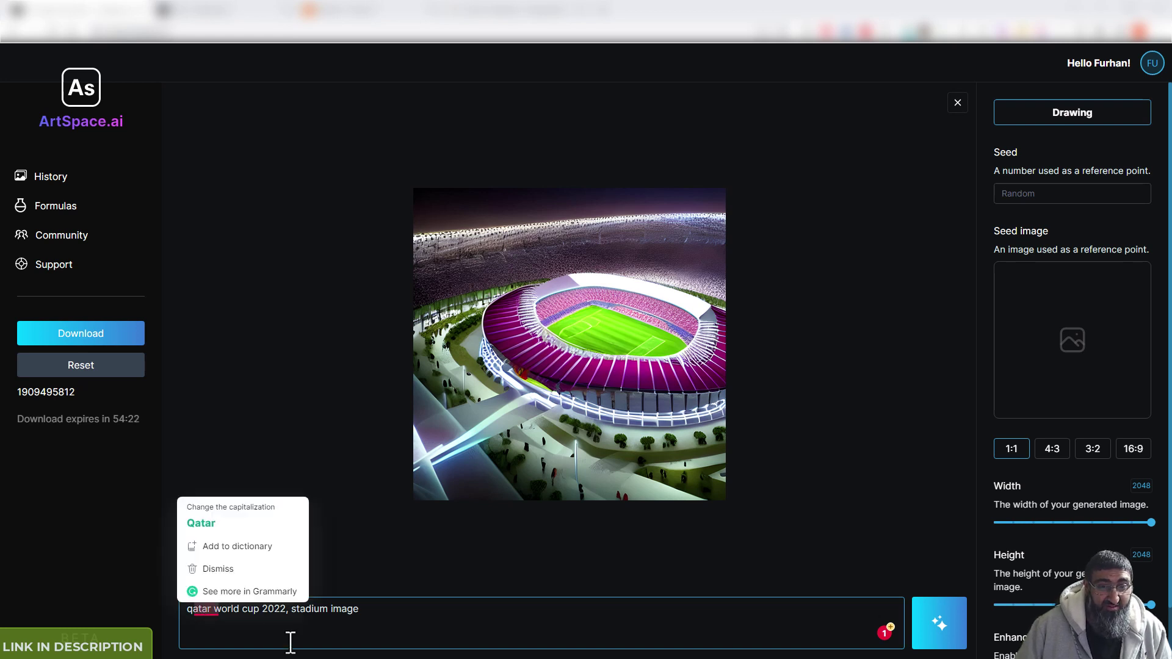
# Open the Formulas prompt builder and look through the available Styles without choosing one
pyautogui.moveTo(202, 610)
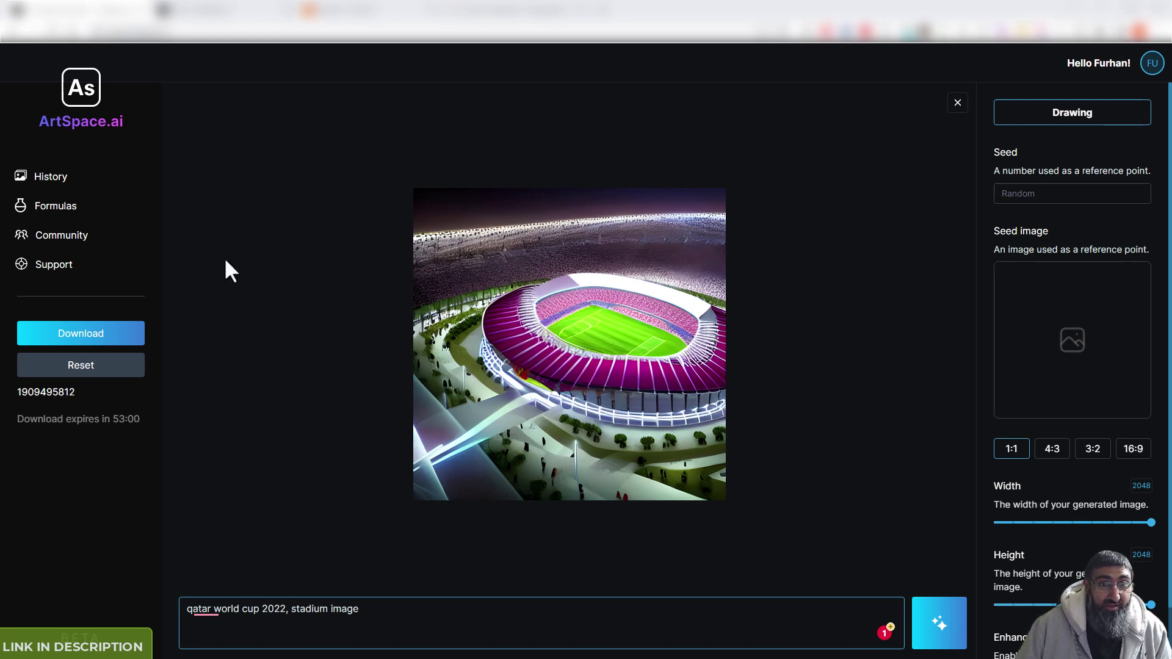
pyautogui.click(61, 215)
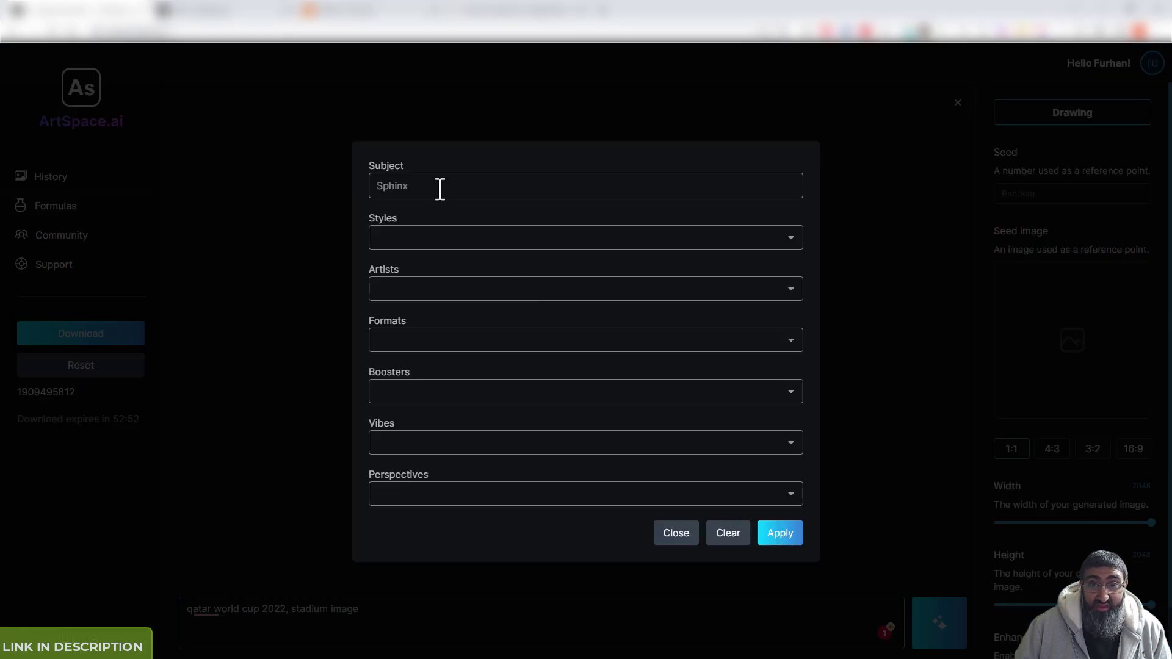
pyautogui.click(414, 237)
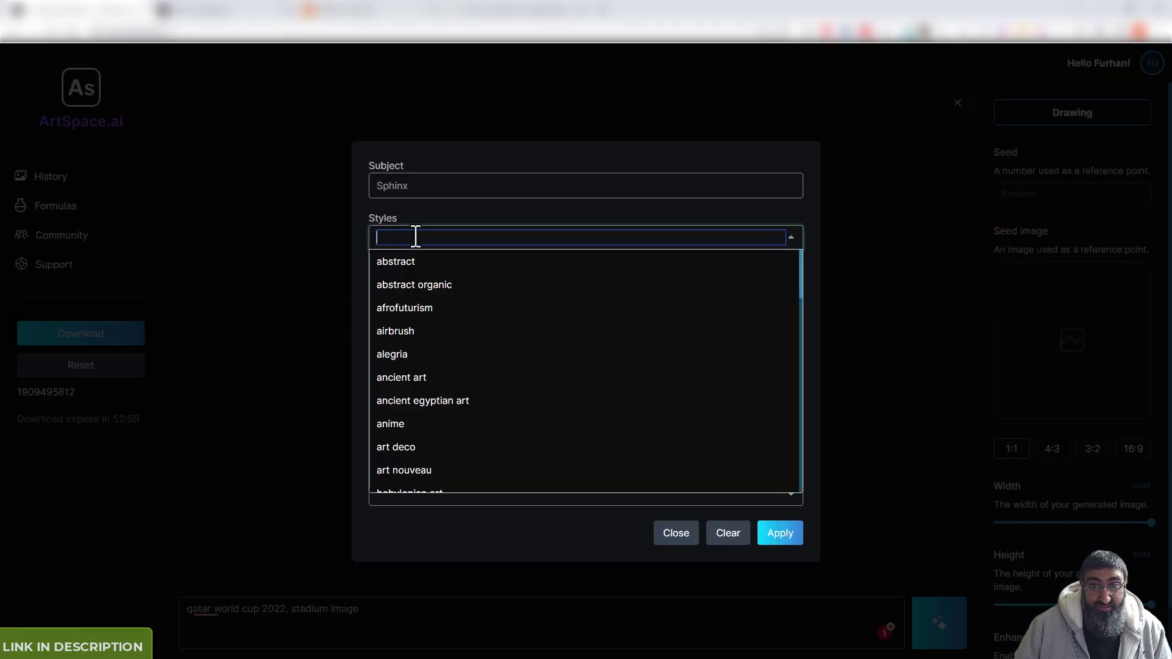
pyautogui.scroll(-3, 489, 360)
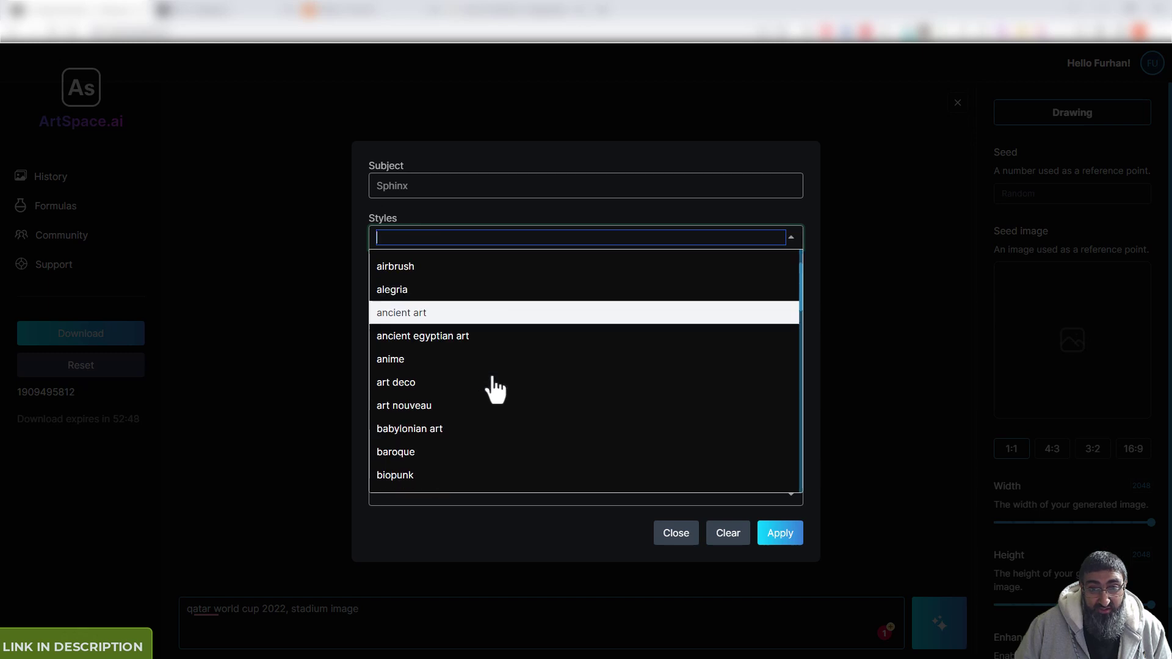
pyautogui.scroll(-1, 464, 409)
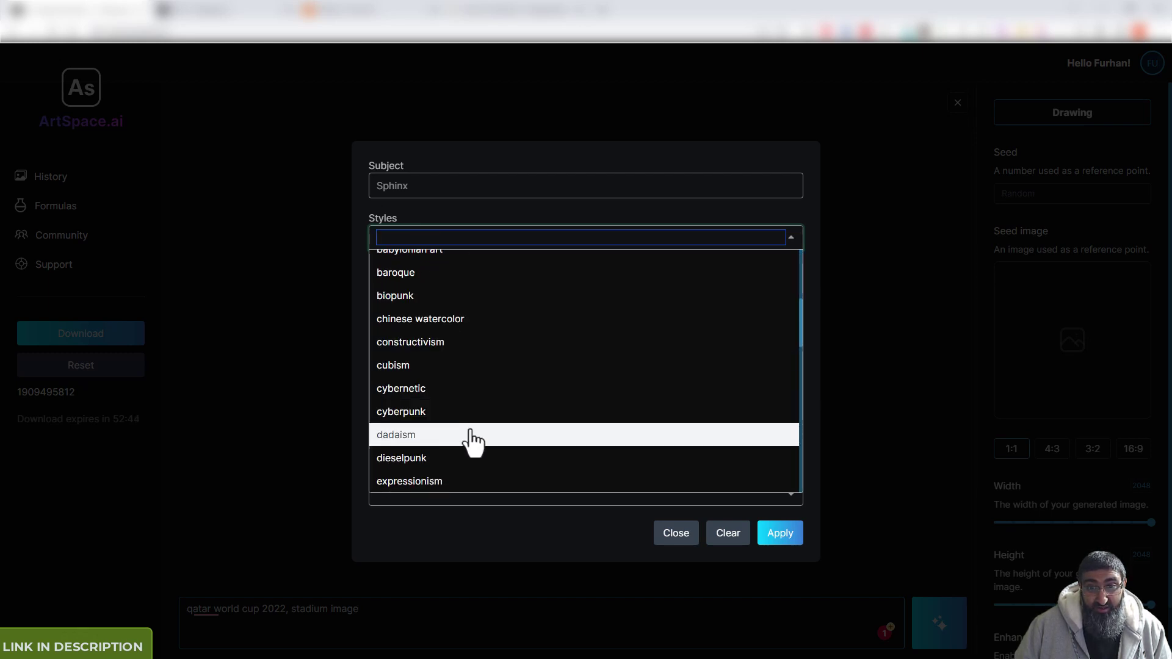
pyautogui.scroll(-2, 484, 372)
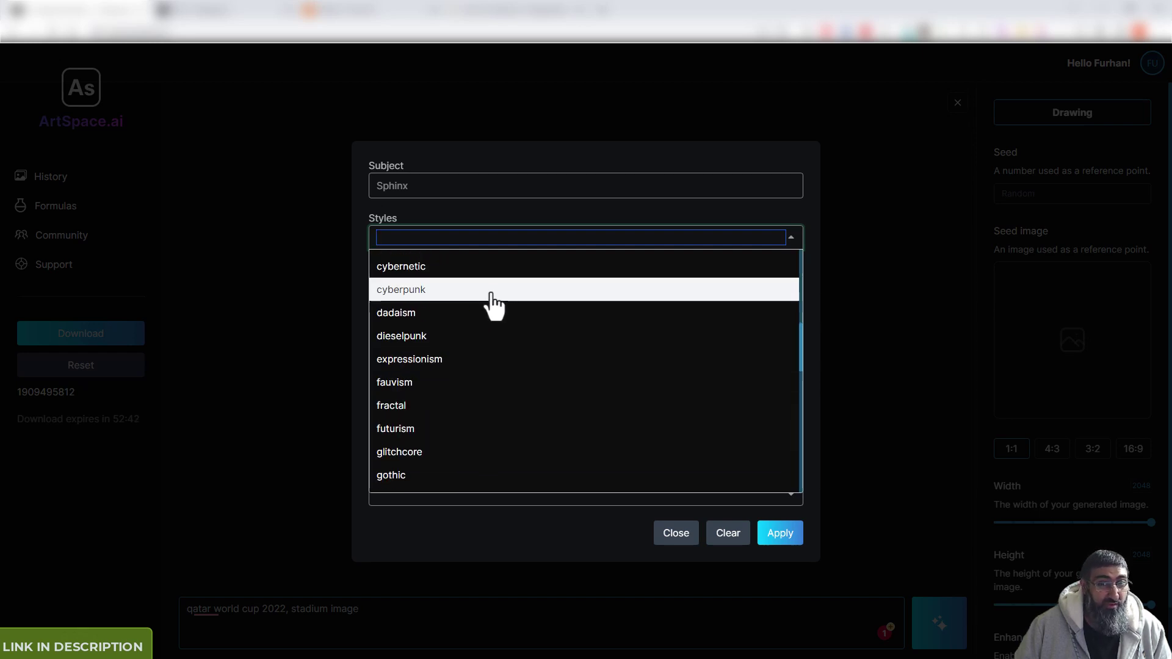
pyautogui.scroll(-2, 510, 354)
pyautogui.scroll(-3, 510, 353)
pyautogui.click(316, 236)
# Look through the Artists options in the prompt builder without choosing one
pyautogui.click(511, 287)
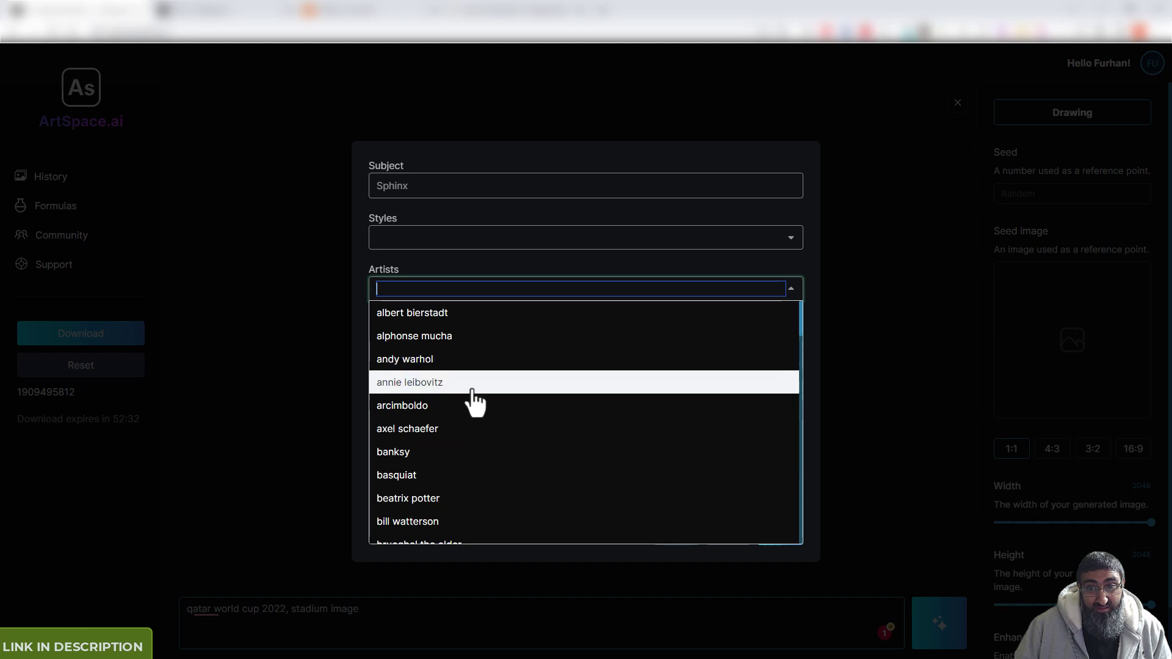
pyautogui.scroll(-3, 457, 433)
pyautogui.scroll(-2, 484, 481)
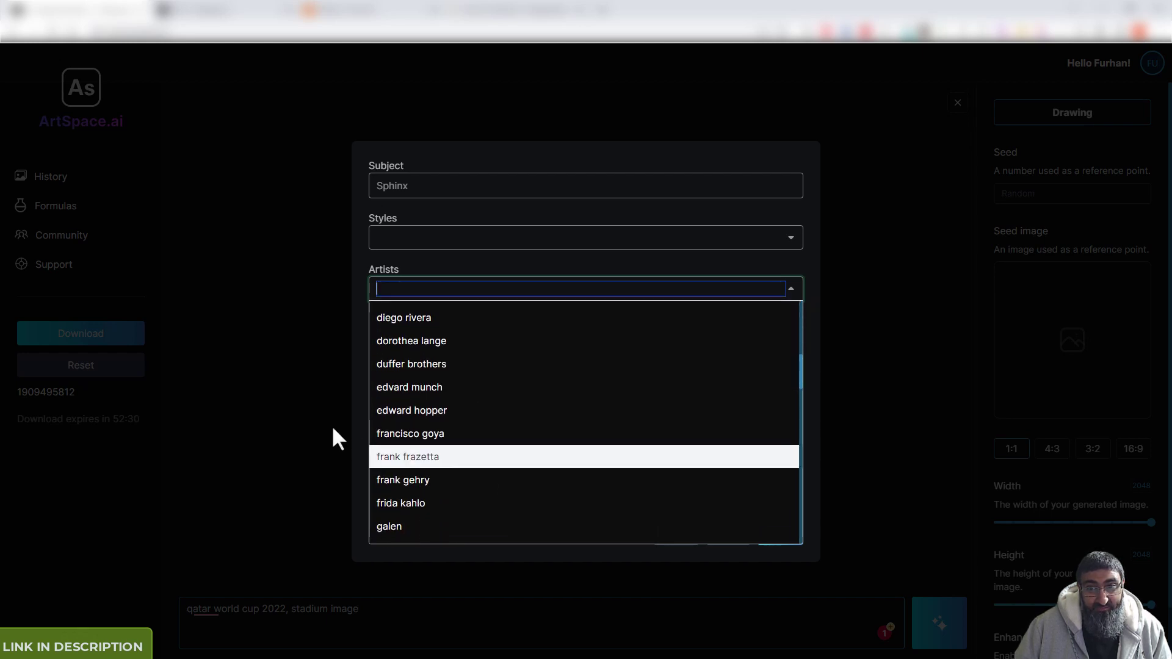
pyautogui.click(321, 393)
# Look through the Formats options in the prompt builder without choosing one
pyautogui.click(464, 339)
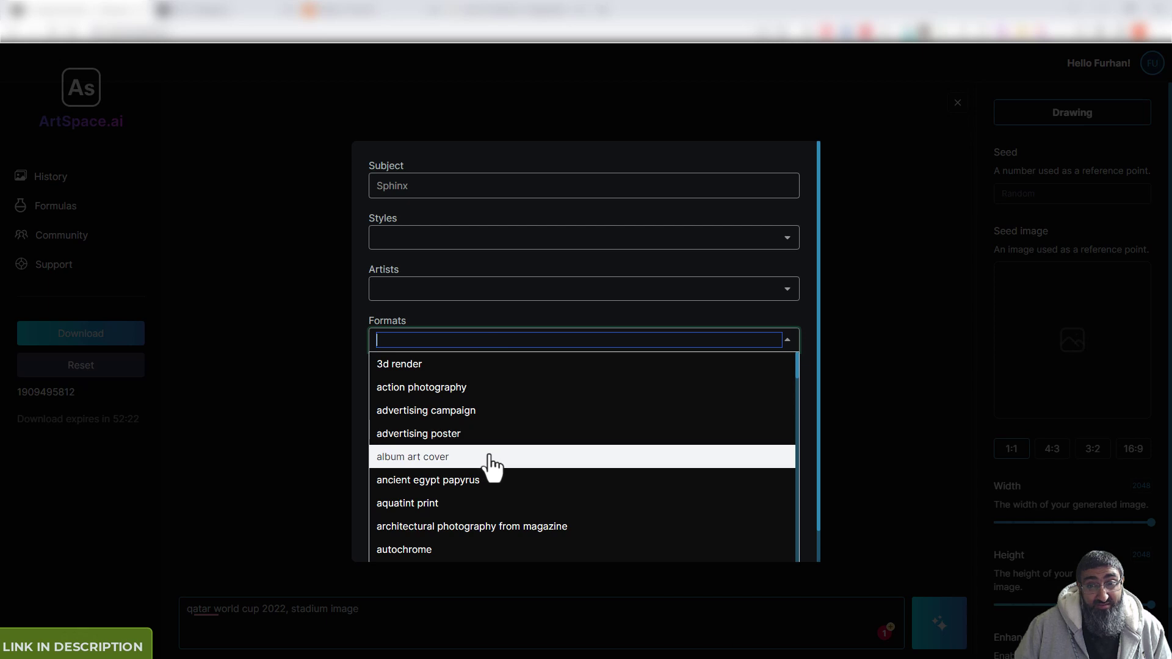
pyautogui.scroll(-2, 486, 464)
pyautogui.scroll(-1, 484, 421)
pyautogui.scroll(-1, 644, 400)
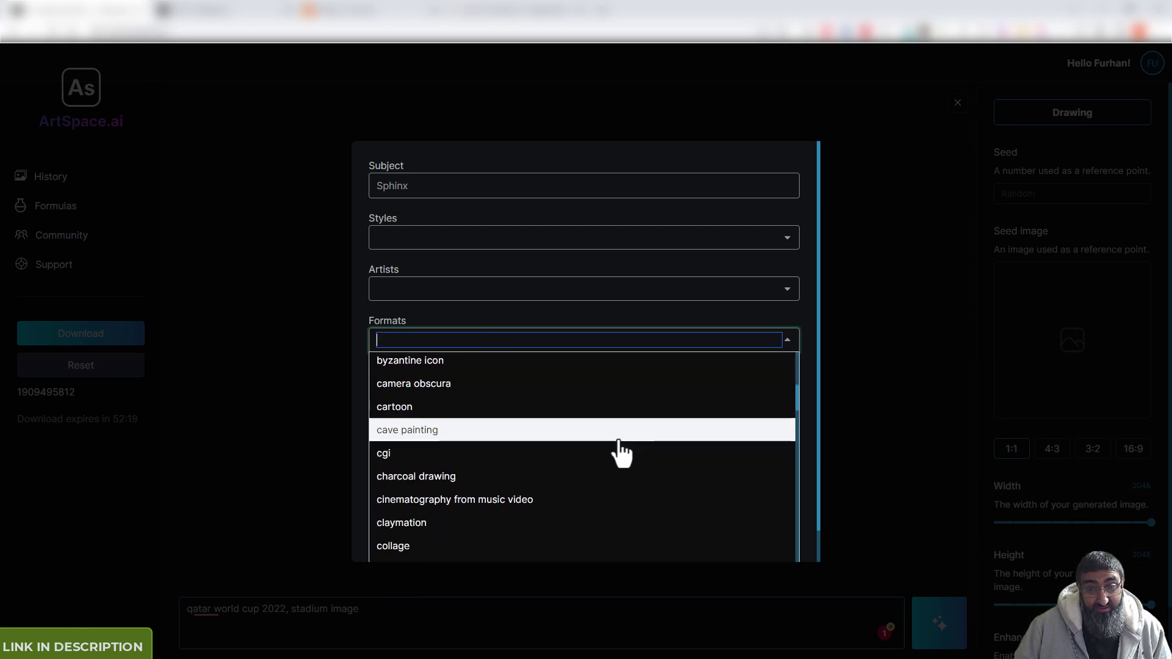
pyautogui.scroll(-3, 620, 455)
pyautogui.scroll(-3, 620, 457)
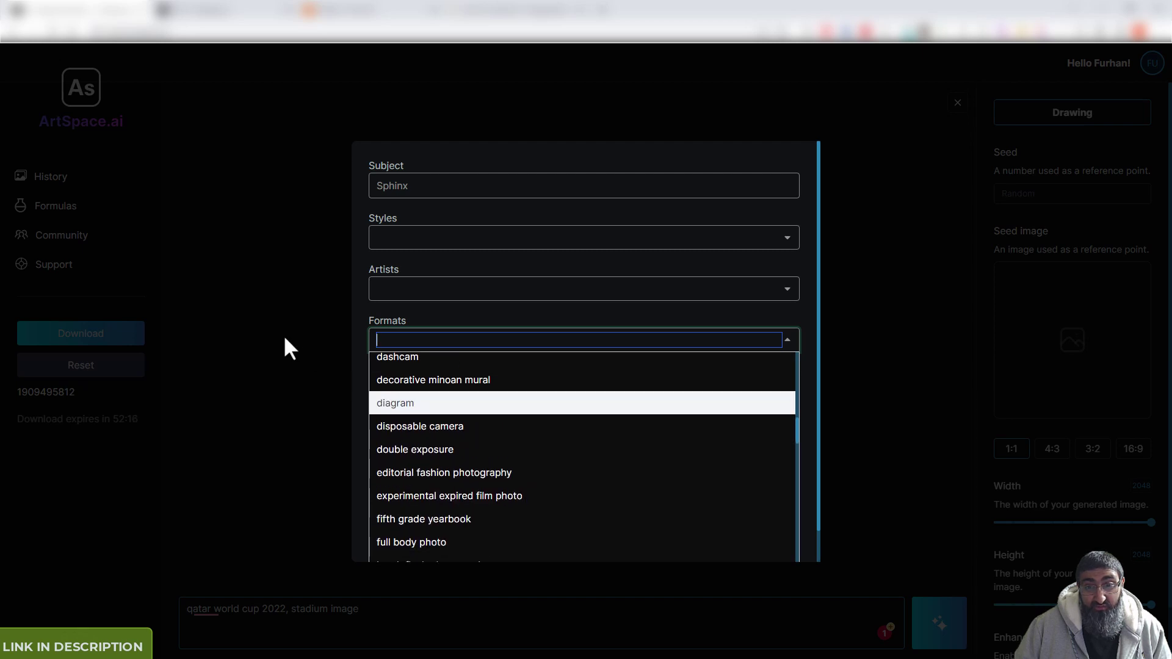
pyautogui.click(299, 334)
# Look through the Boosters options in the prompt builder without choosing one
pyautogui.click(464, 391)
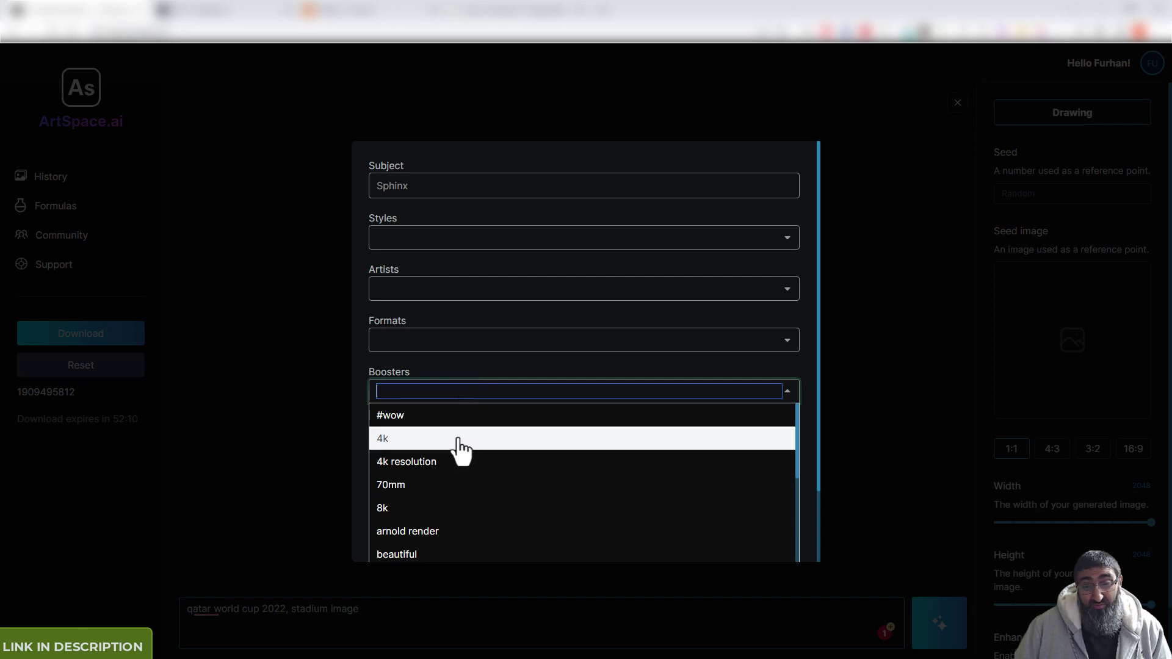
pyautogui.scroll(-3, 458, 439)
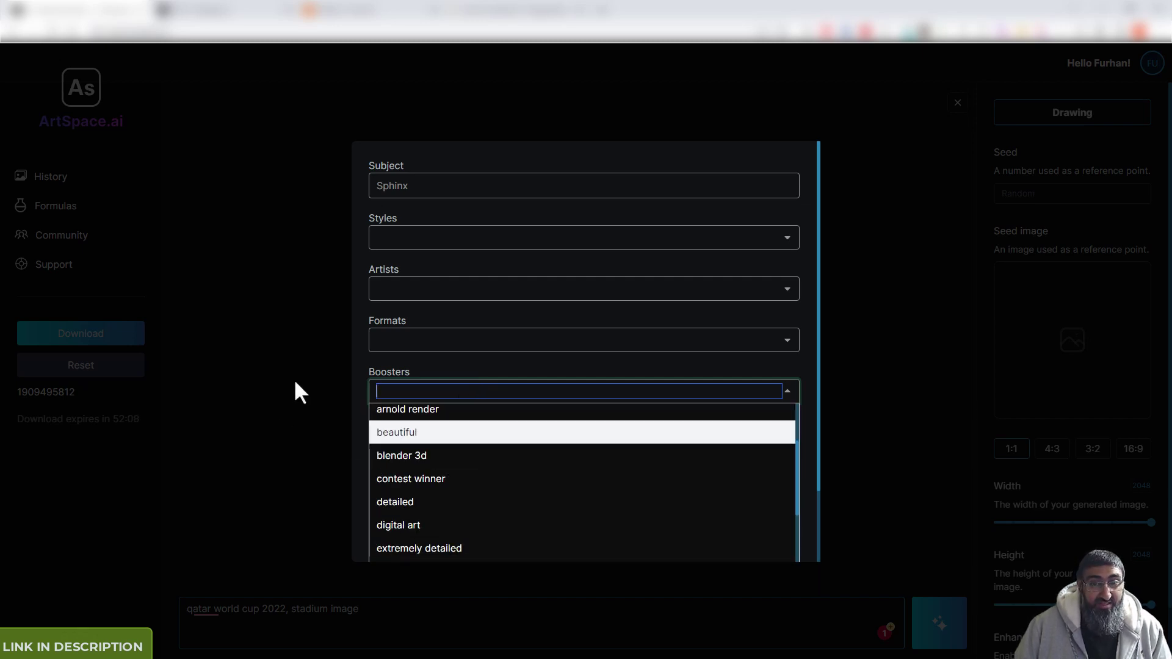
pyautogui.click(331, 372)
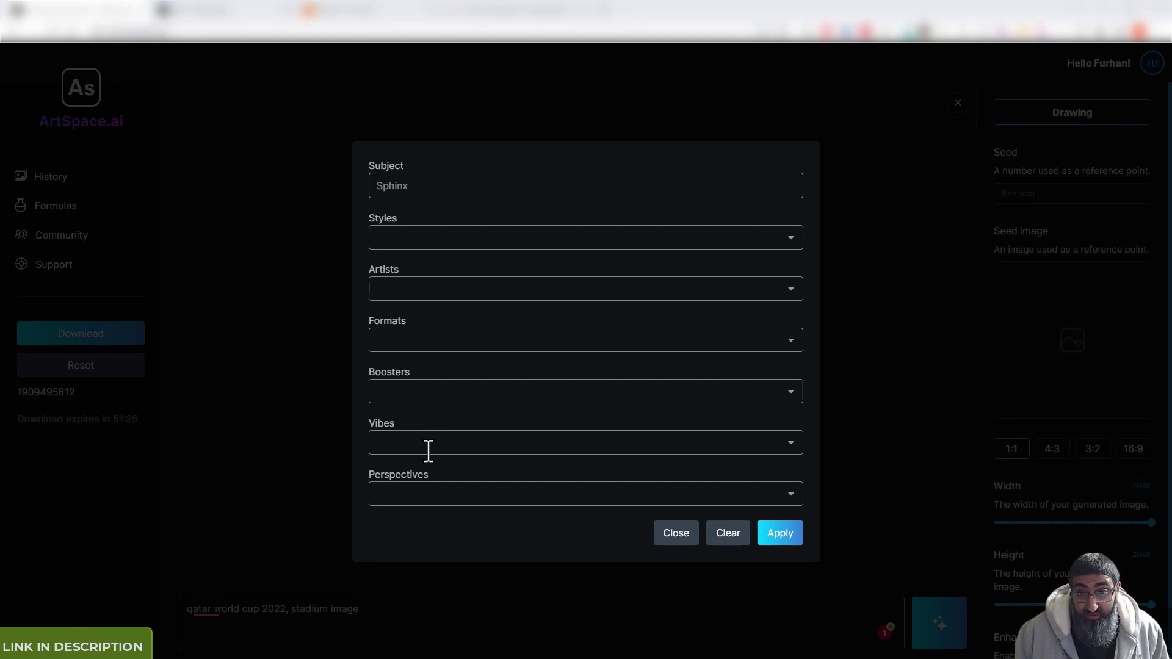
# Look through the Vibes options in the prompt builder without choosing one
pyautogui.click(427, 446)
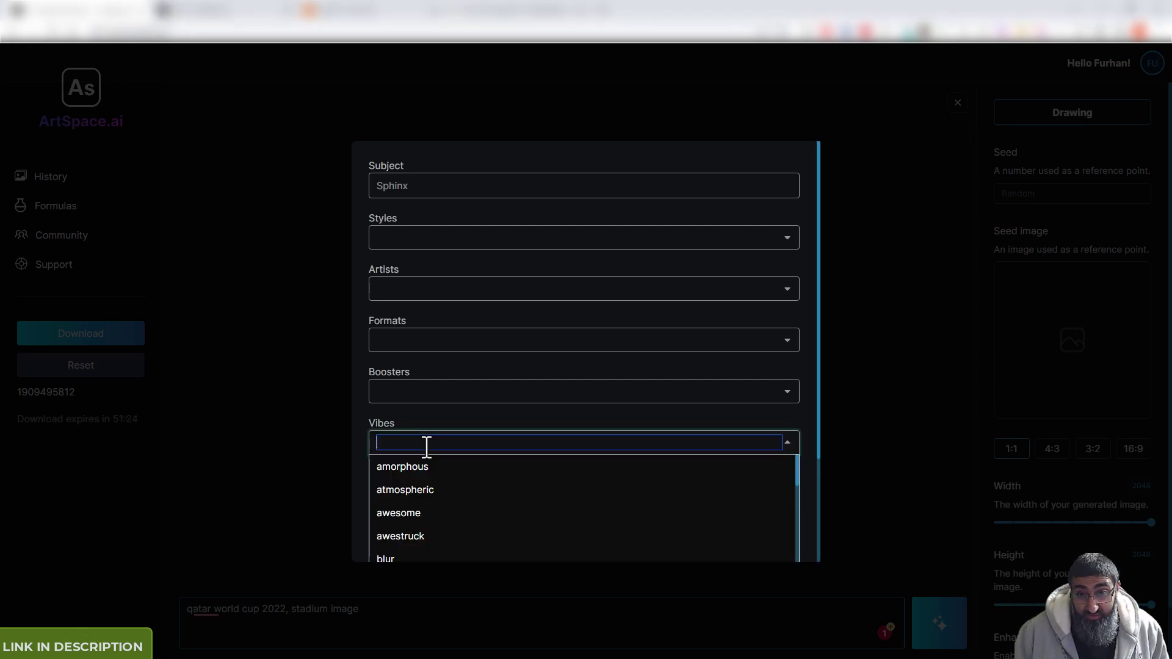
pyautogui.scroll(-1, 434, 448)
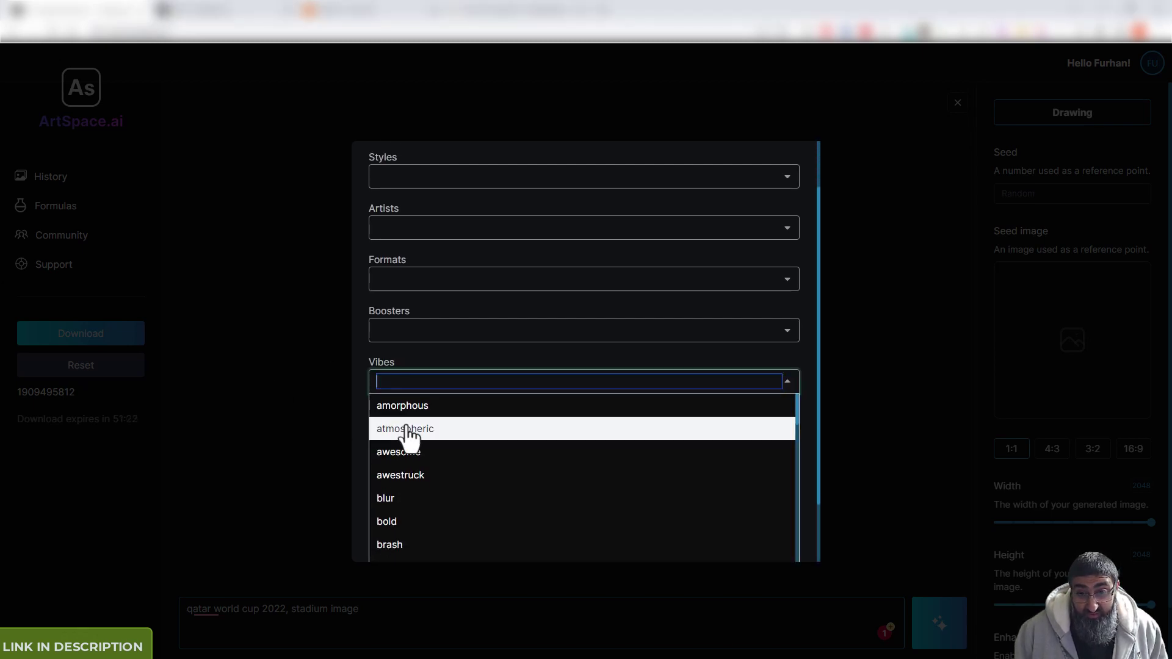
pyautogui.scroll(-1, 403, 409)
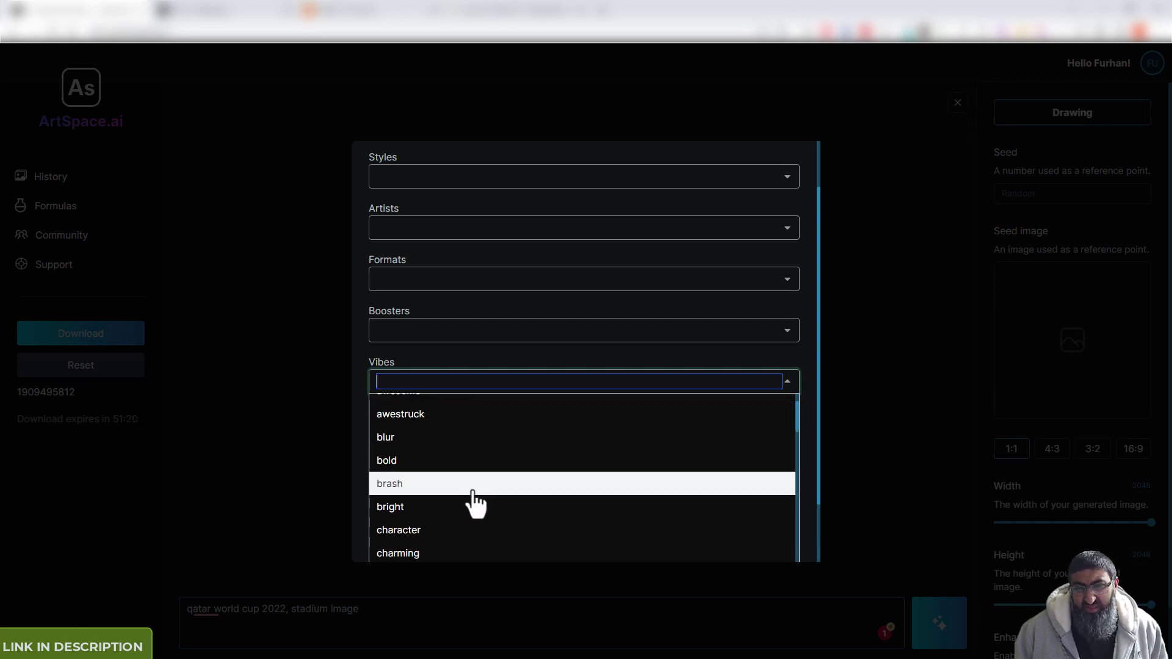
pyautogui.scroll(-2, 473, 500)
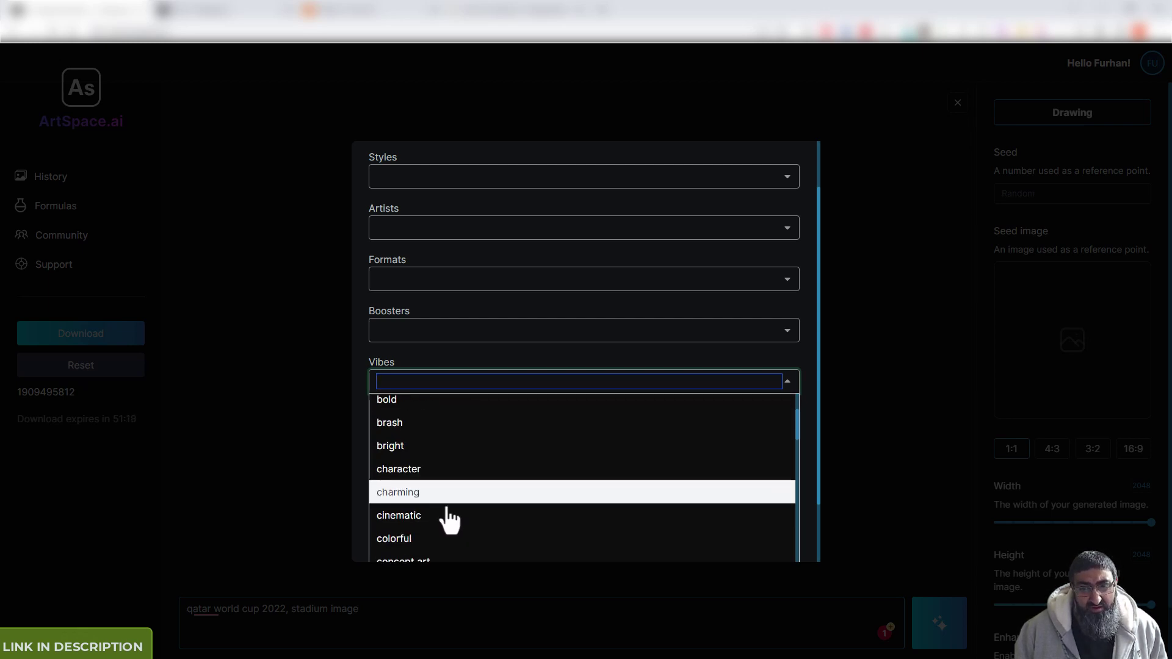
pyautogui.scroll(-2, 451, 532)
pyautogui.click(343, 383)
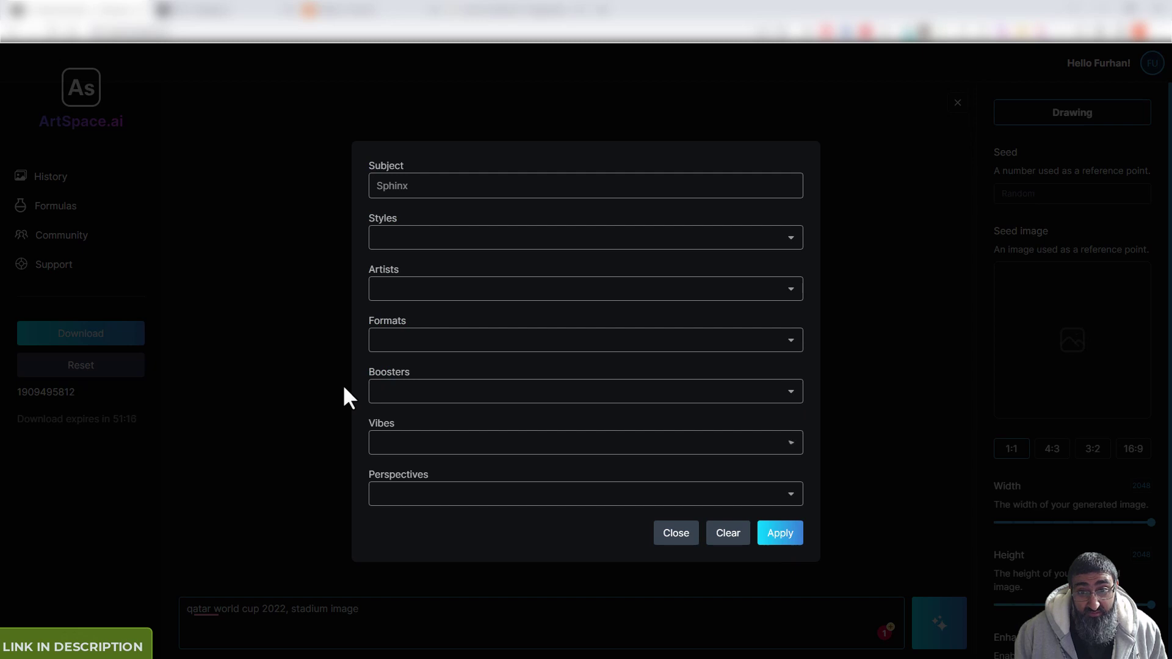
# Look through the Perspectives options in the prompt builder without choosing one
pyautogui.click(446, 496)
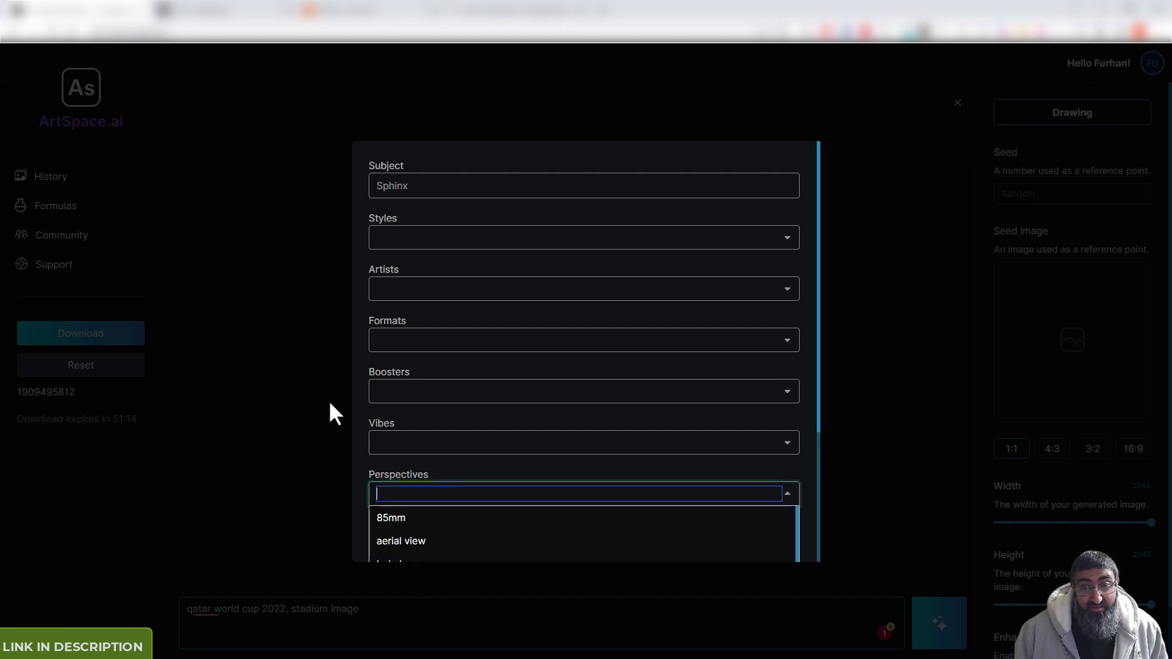
pyautogui.scroll(-3, 512, 410)
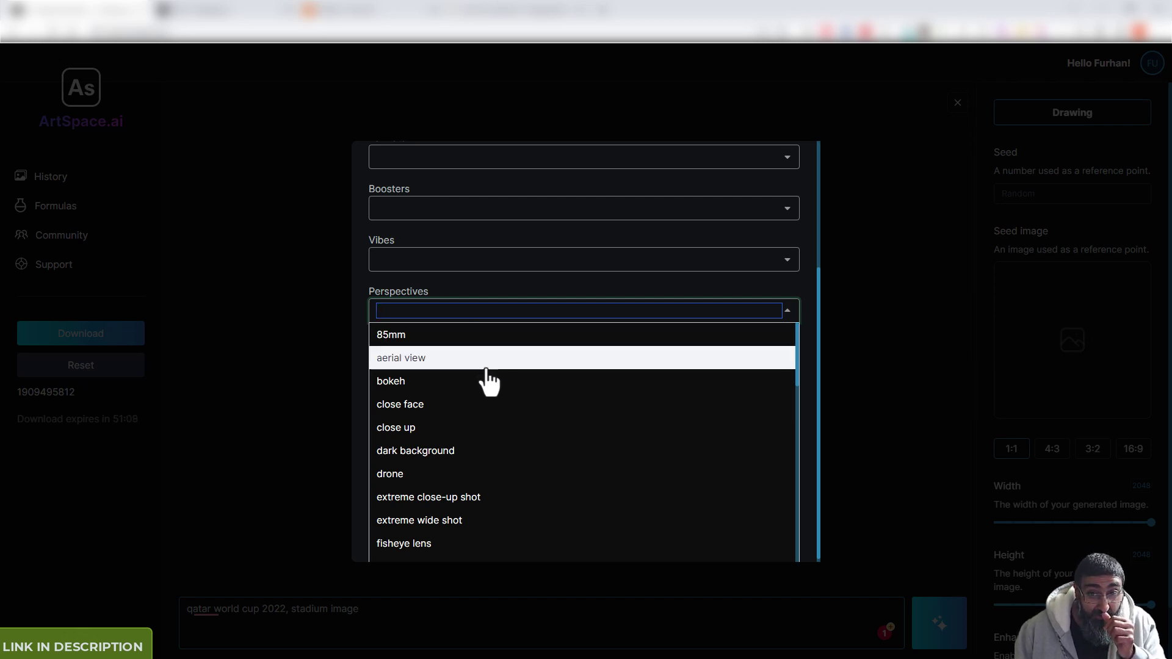
pyautogui.scroll(-1, 492, 435)
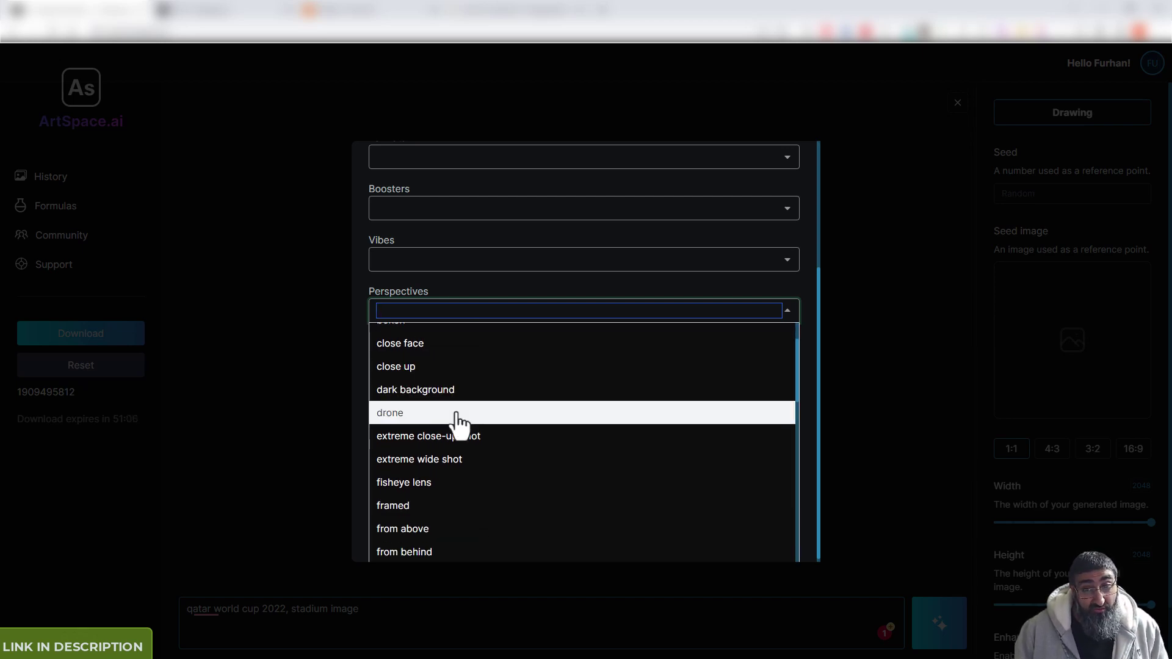
pyautogui.scroll(-1, 451, 423)
pyautogui.scroll(-2, 464, 476)
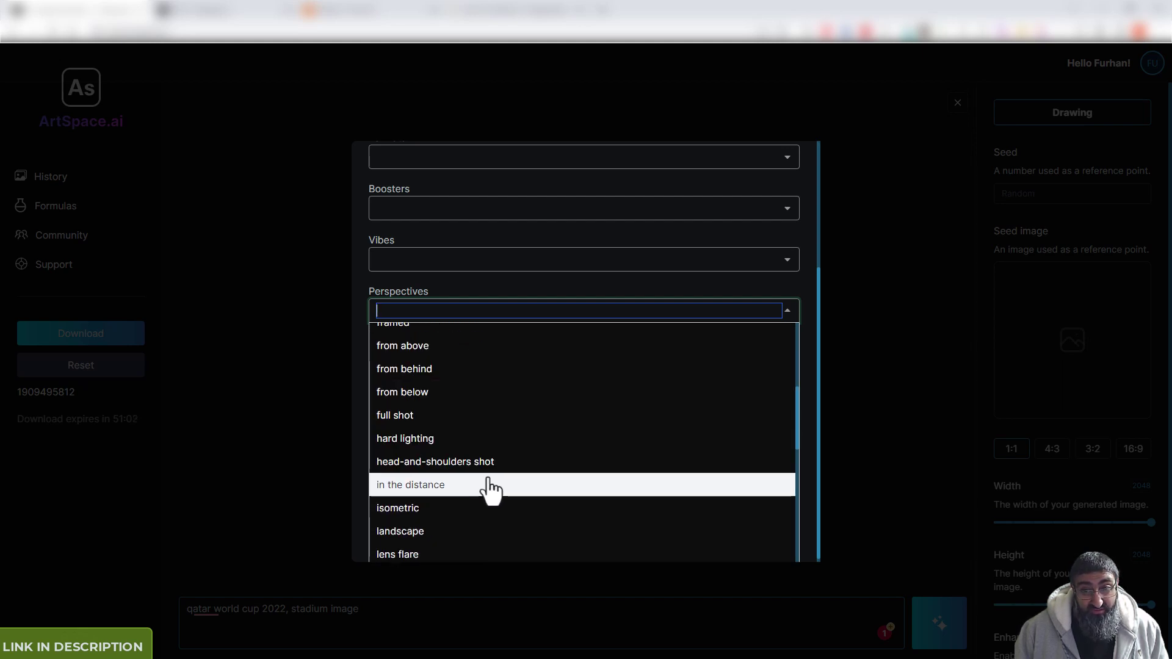
pyautogui.scroll(-2, 485, 485)
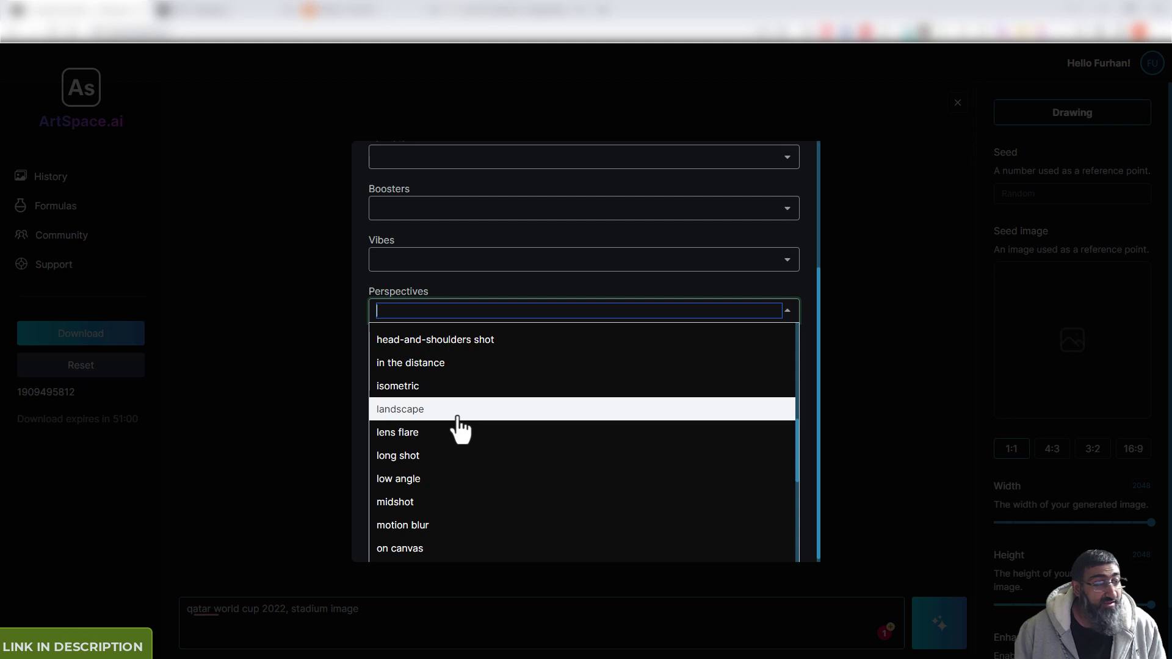
pyautogui.click(359, 372)
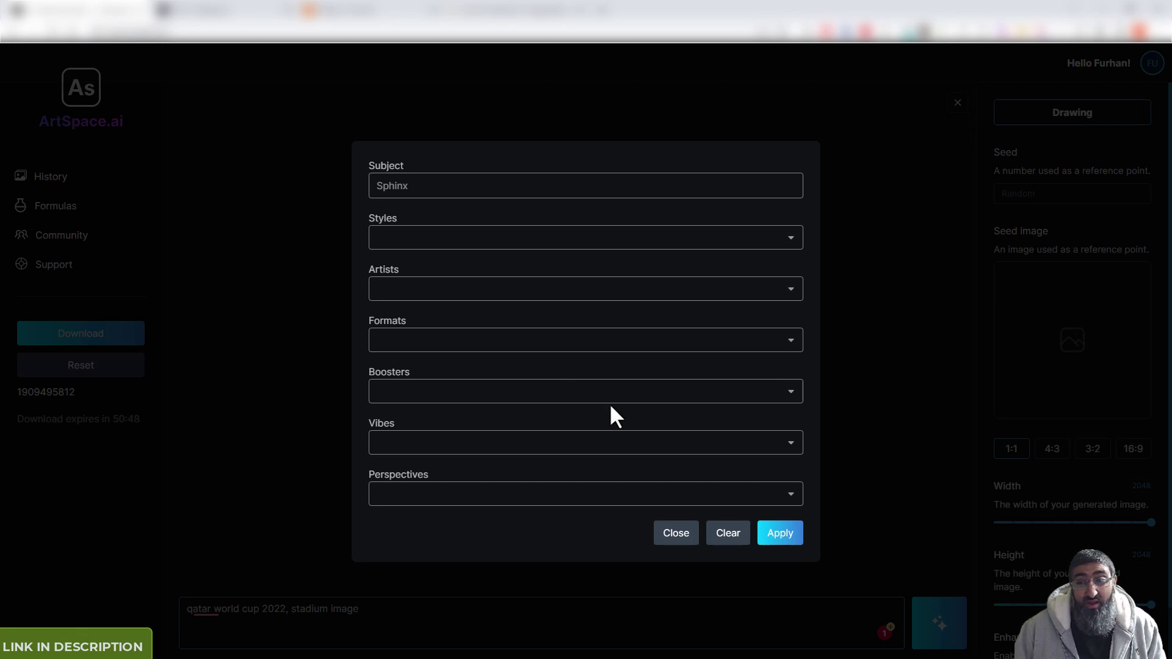
# Close the prompt builder without applying anything and highlight the generated stadium image's seed number
pyautogui.click(676, 534)
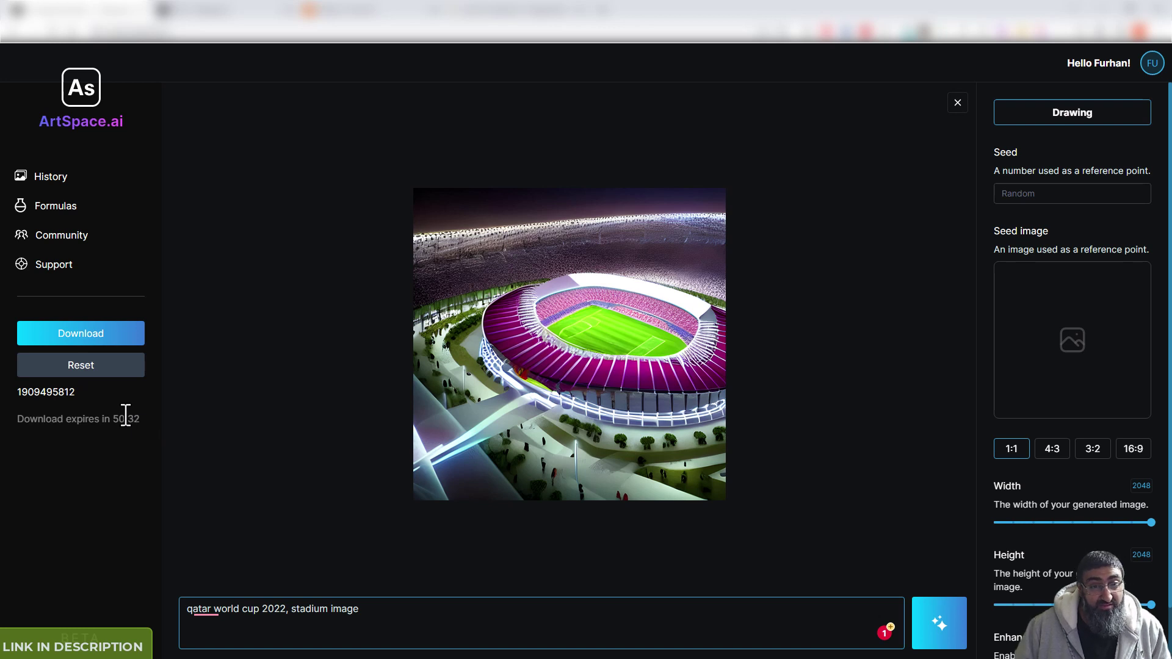
pyautogui.doubleClick(67, 392)
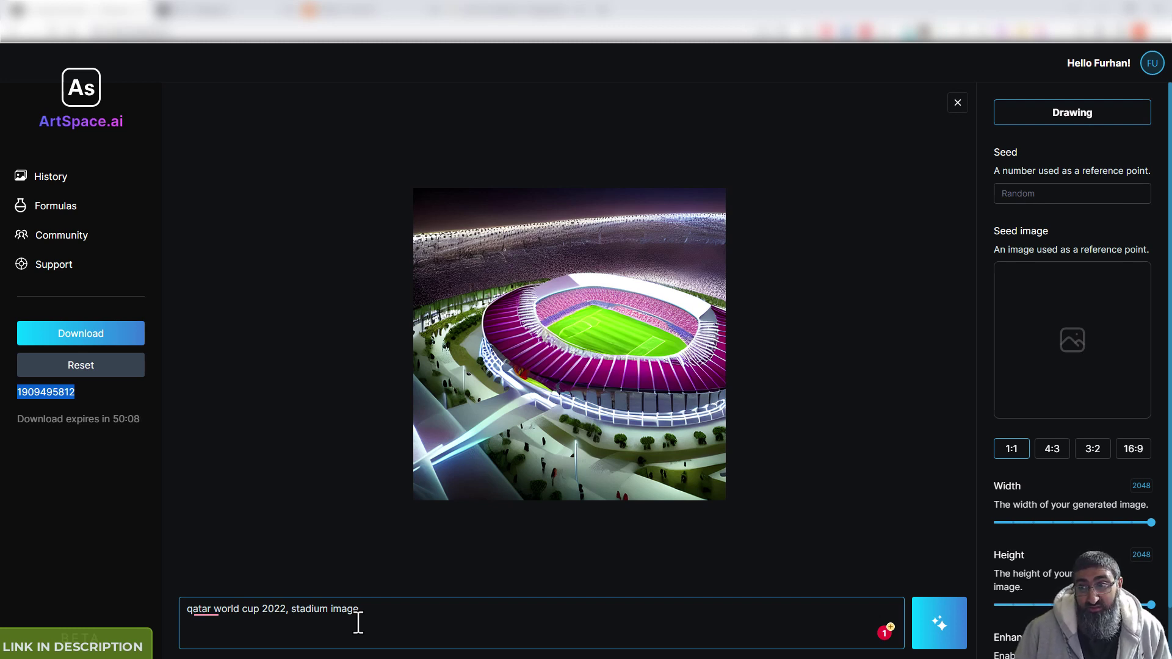
pyautogui.click(840, 267)
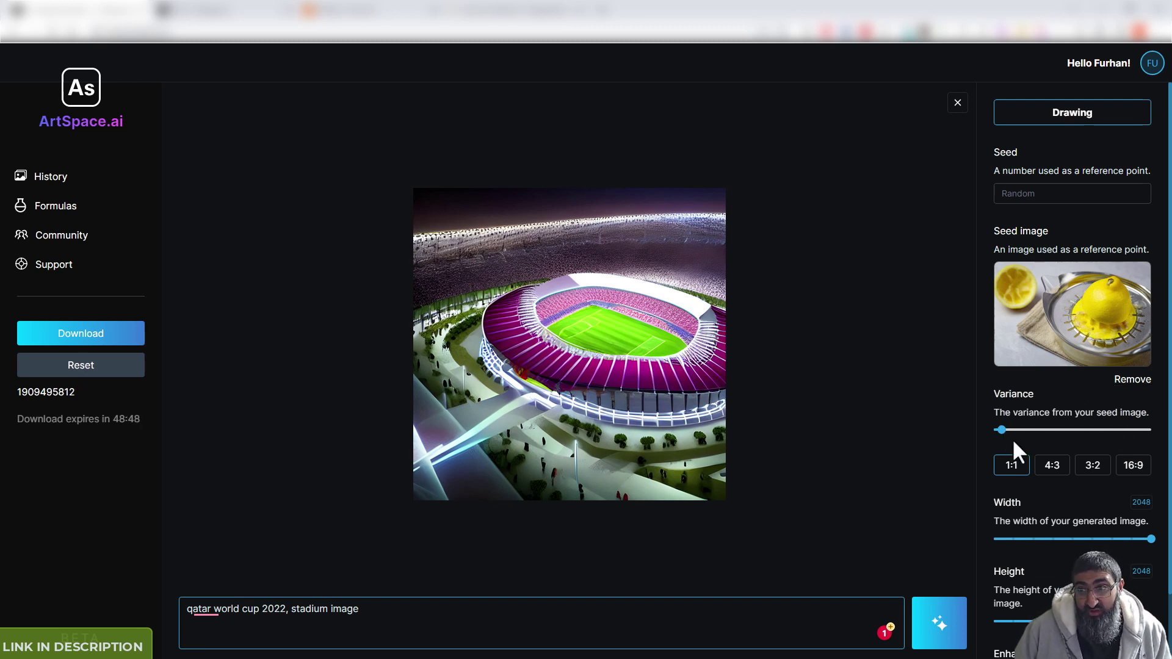
# Set the lemon seed image's variance to 51 and generate an image from the prompt "on a kitchen counter top"
pyautogui.moveTo(1001, 432); pyautogui.dragTo(1076, 444)
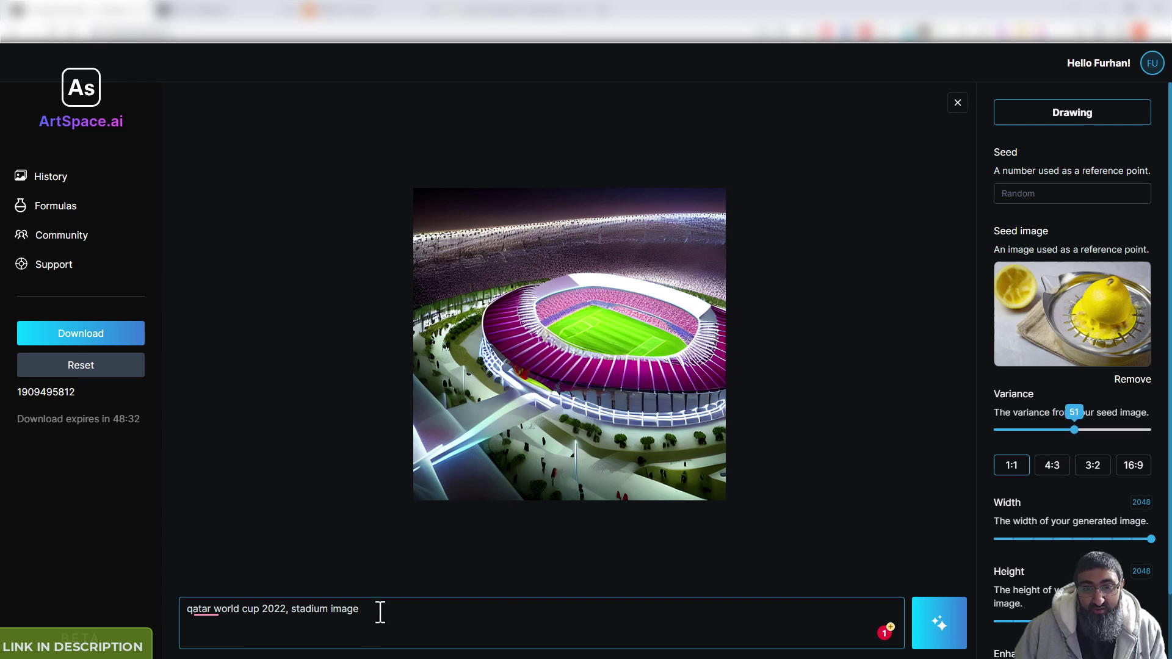
pyautogui.moveTo(377, 611); pyautogui.dragTo(145, 605)
pyautogui.press('BackSpace')
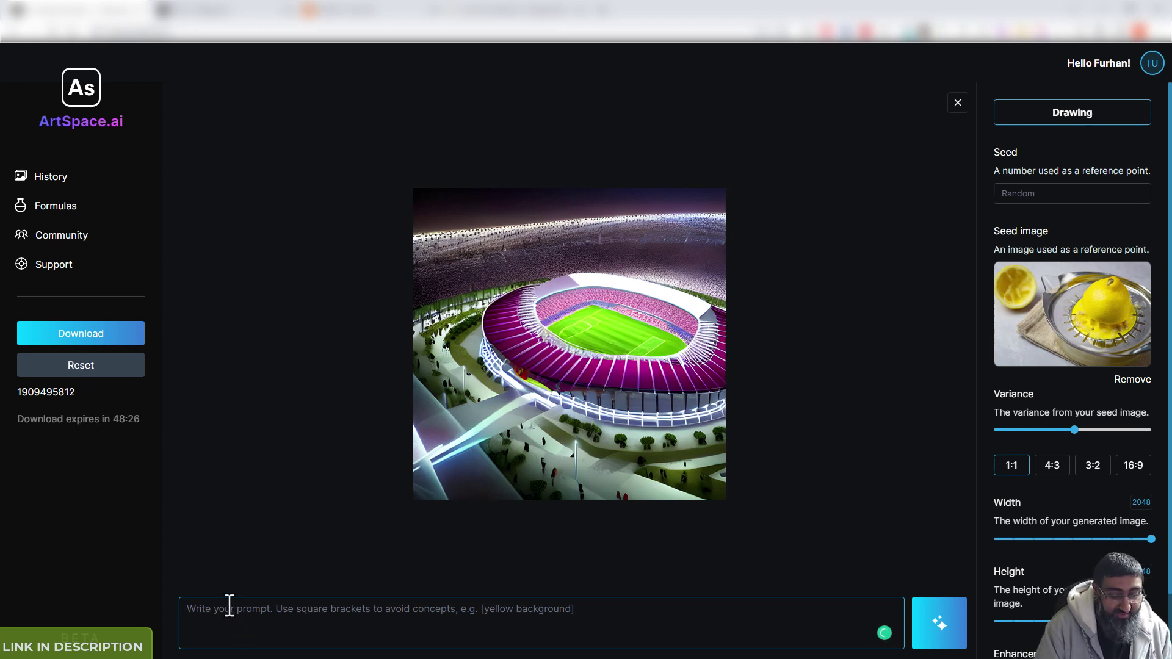
pyautogui.write('on a kitche')
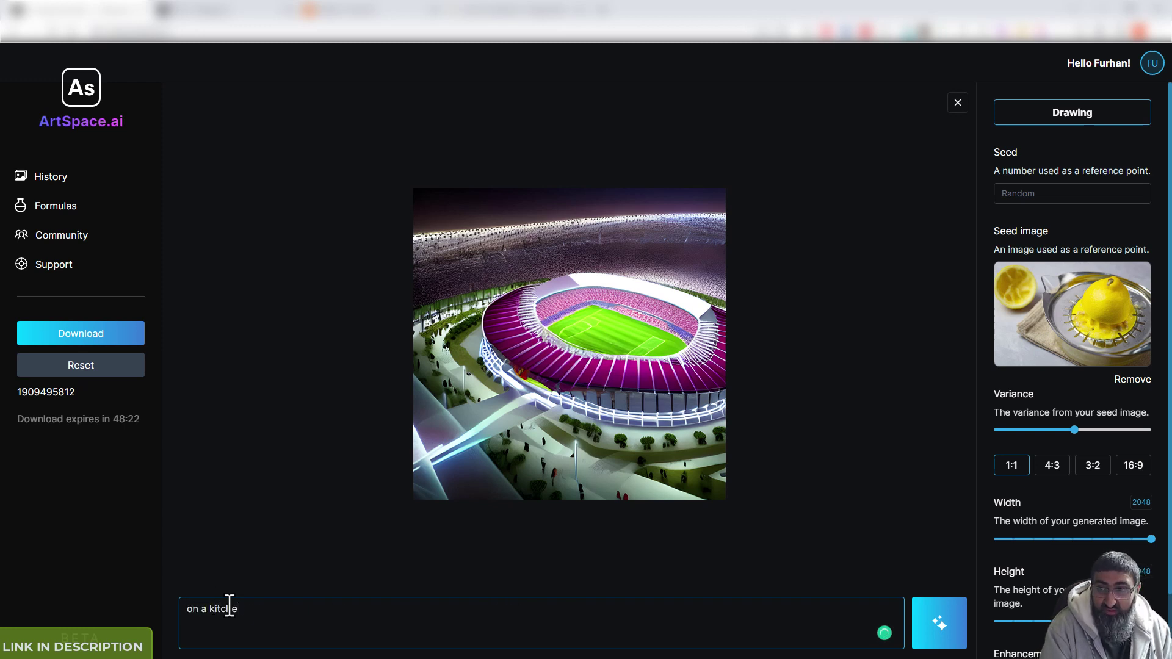
pyautogui.write('n coubnt')
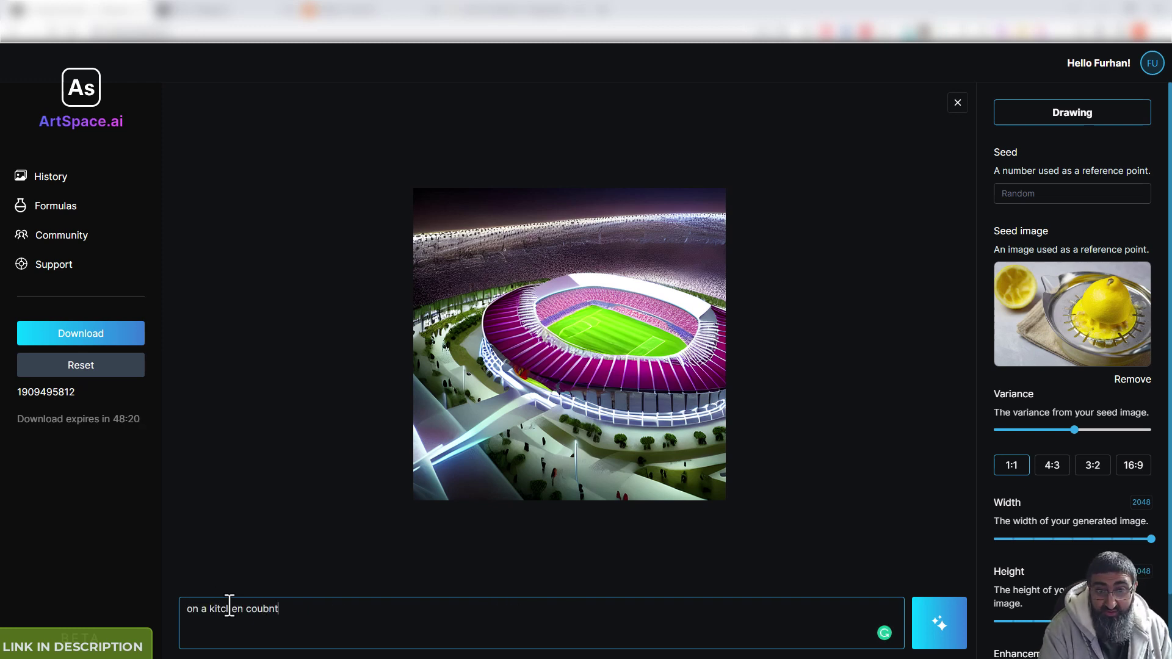
pyautogui.press('BackSpace')
pyautogui.press('BackSpace')
pyautogui.press('BackSpace')
pyautogui.write('nter top')
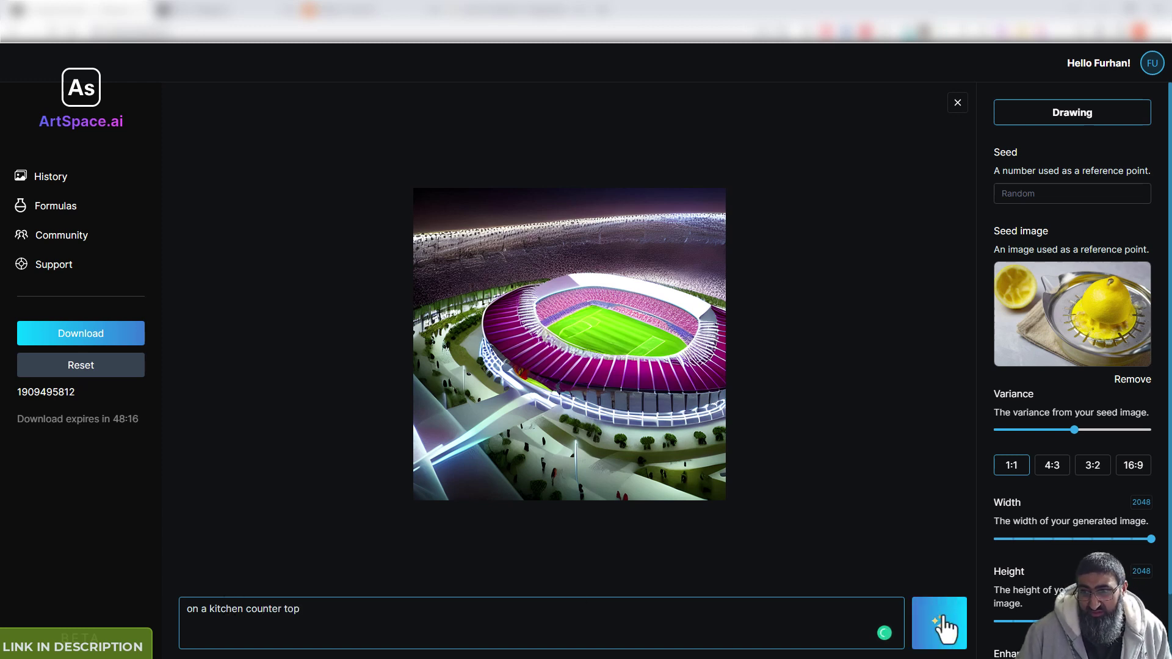
pyautogui.click(945, 628)
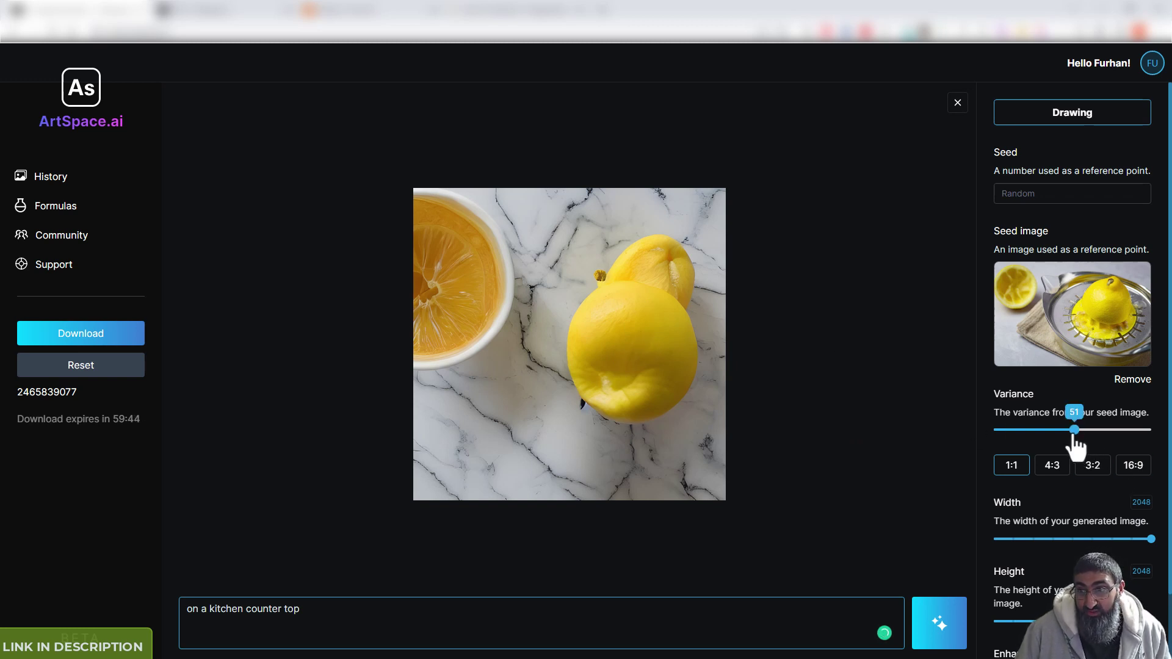
# Reduce the seed image's variance to 10 and generate the kitchen counter image again
pyautogui.moveTo(1073, 431); pyautogui.dragTo(1012, 430)
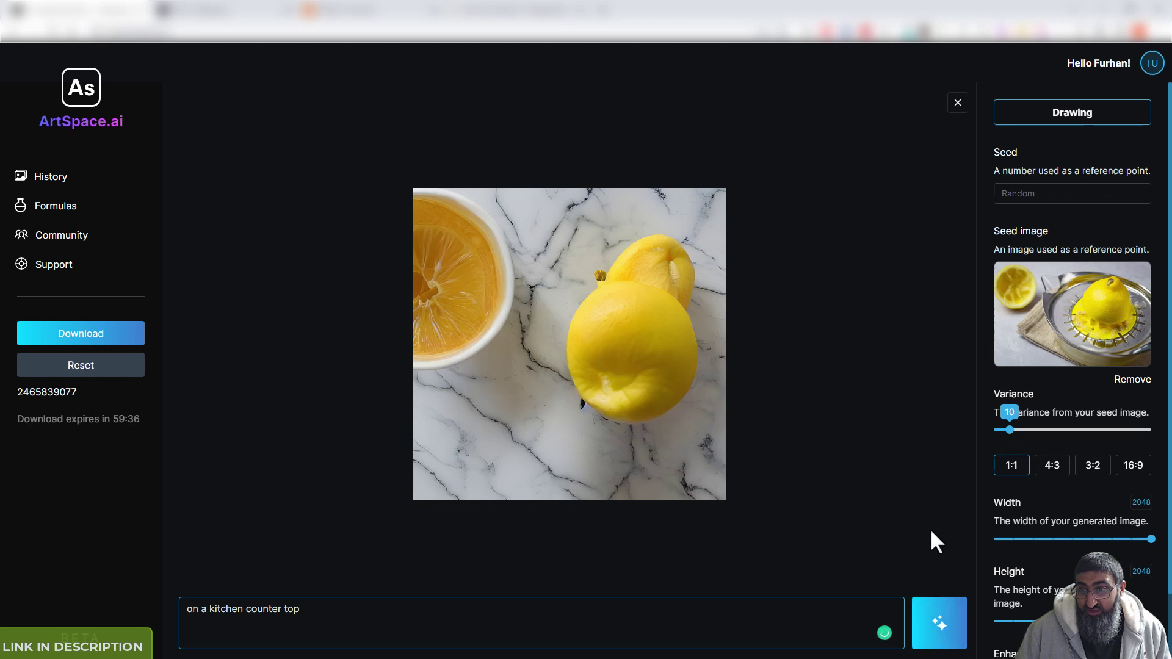
pyautogui.click(941, 632)
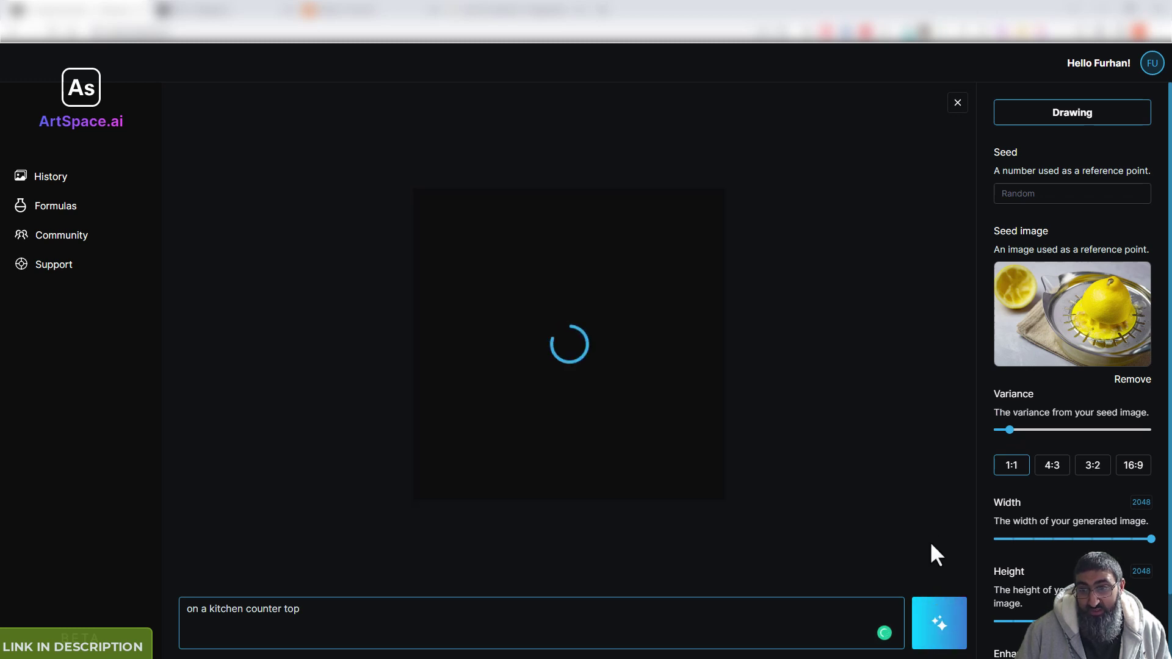
# Try the 4:3, 3:2 and 16:9 aspect ratios and a width of 1920, and return to the 1:1 ratio
pyautogui.scroll(-1, 1065, 513)
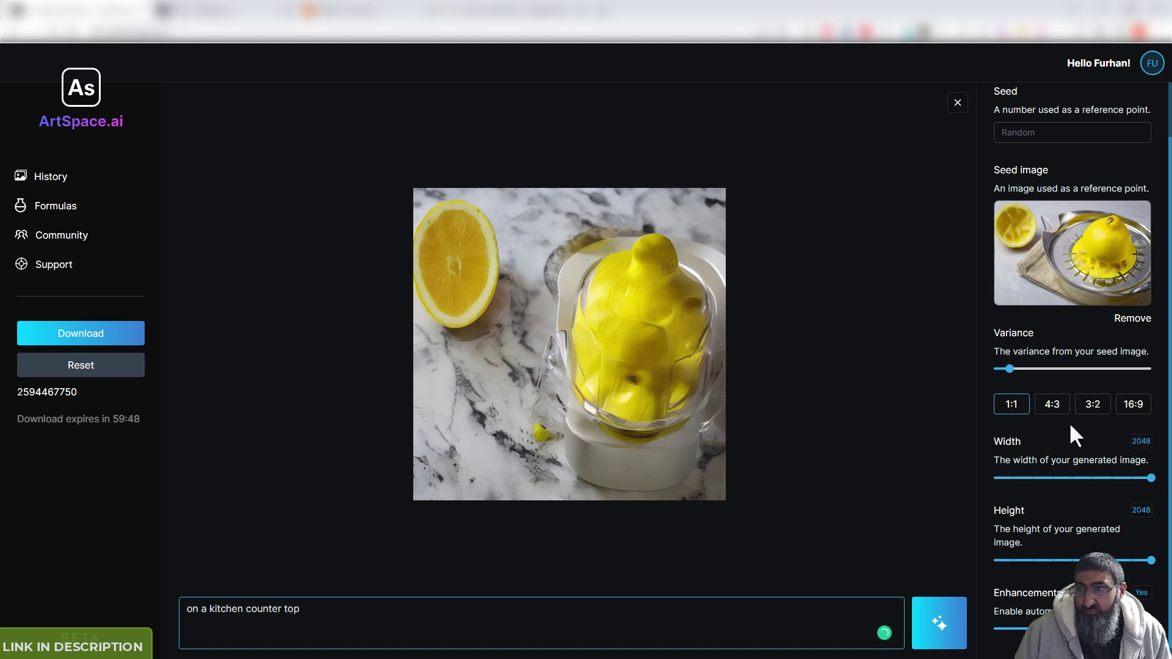
pyautogui.scroll(-1, 1068, 422)
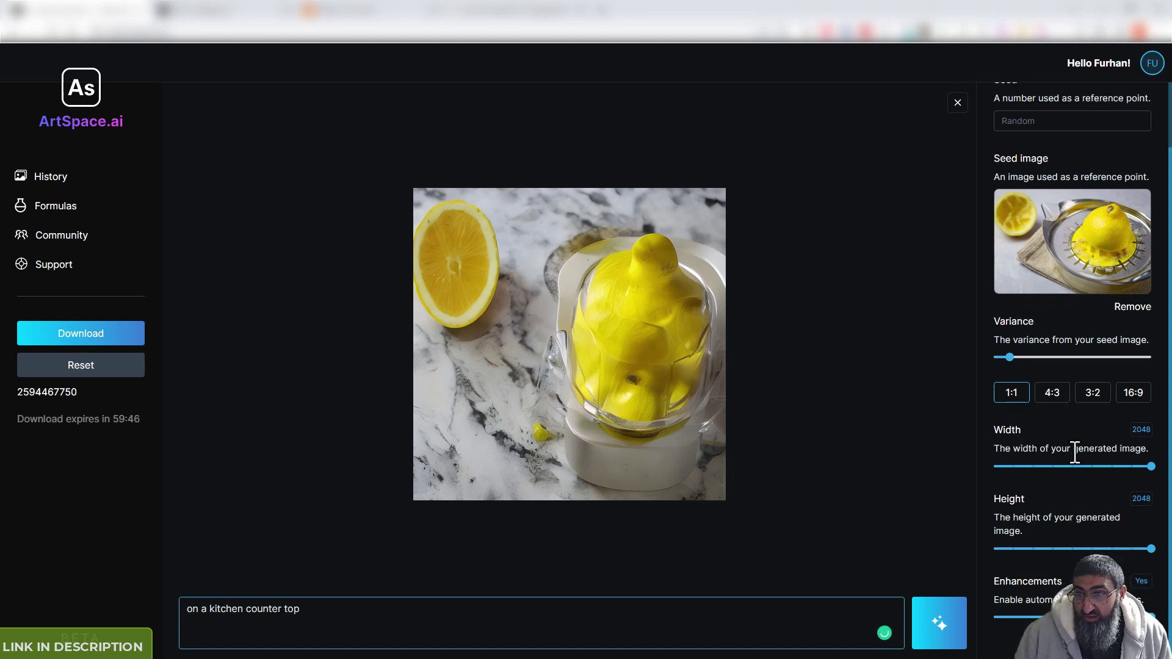
pyautogui.click(1054, 395)
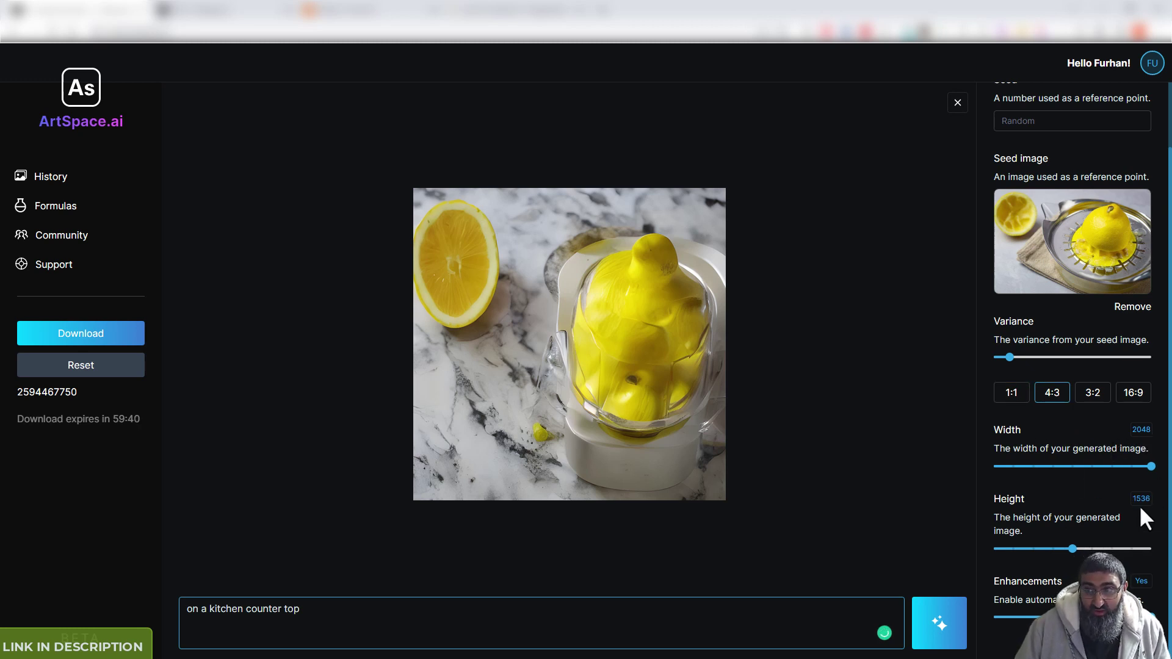
pyautogui.moveTo(1072, 552)
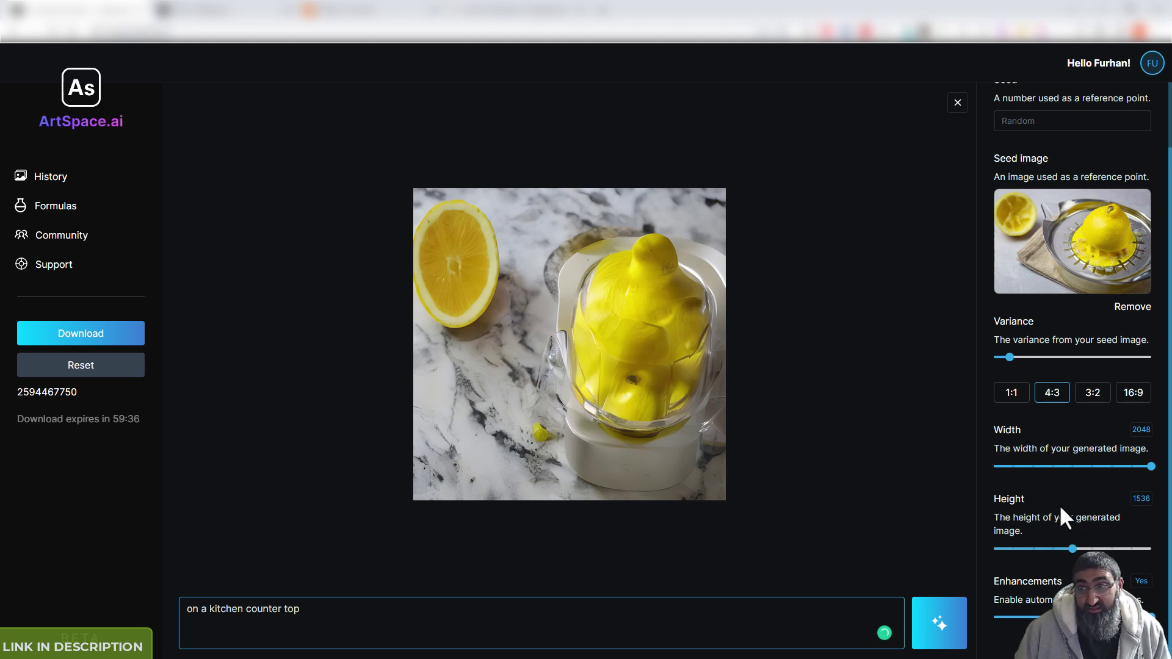
pyautogui.doubleClick(1140, 429)
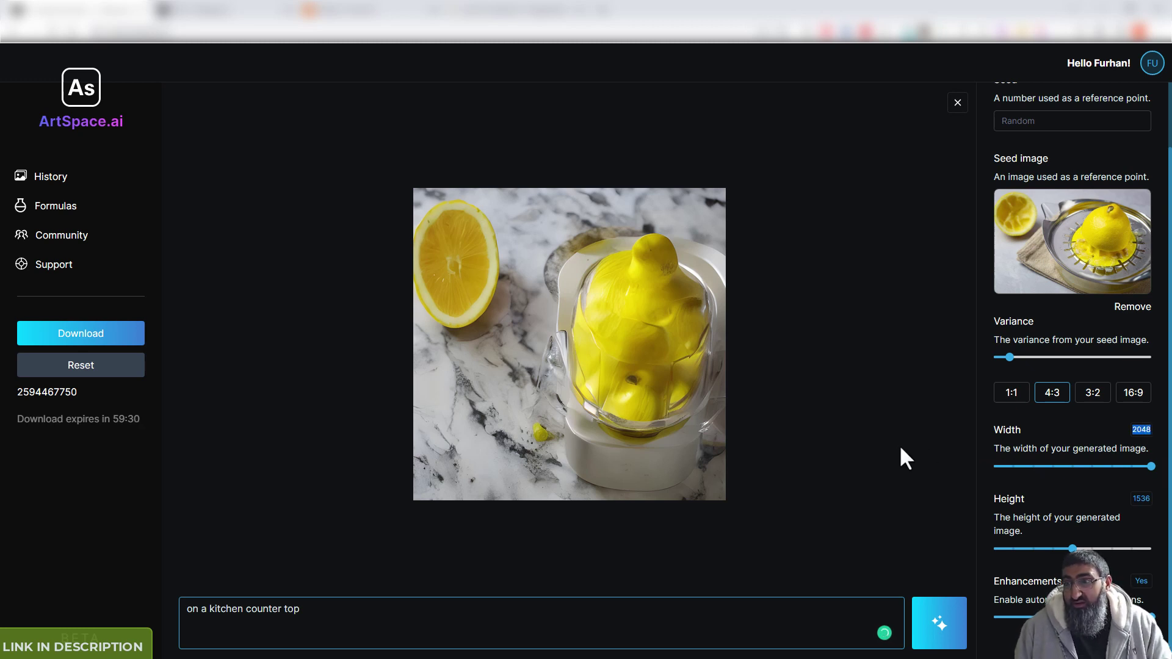
pyautogui.moveTo(1150, 471)
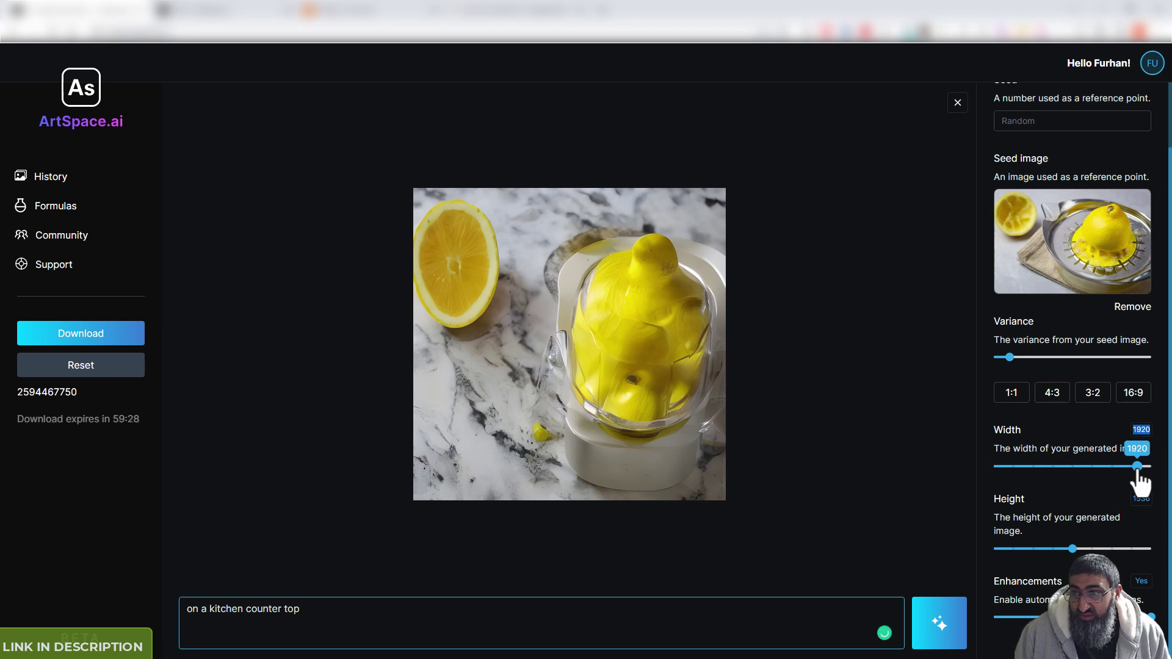
pyautogui.click(1105, 399)
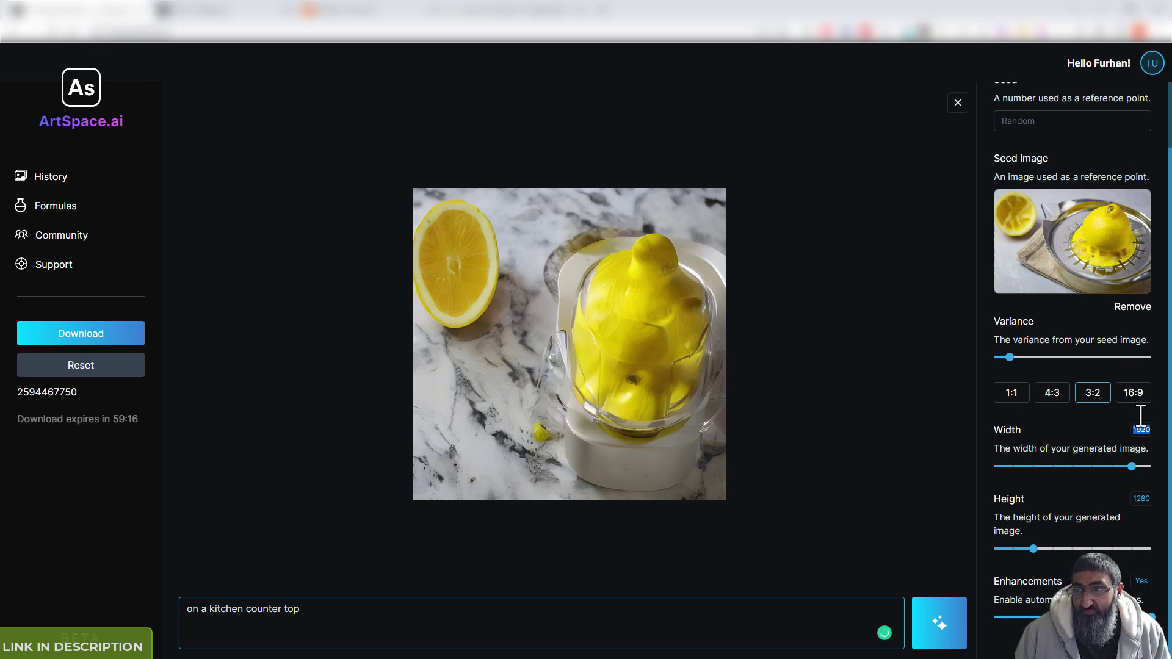
pyautogui.click(1134, 395)
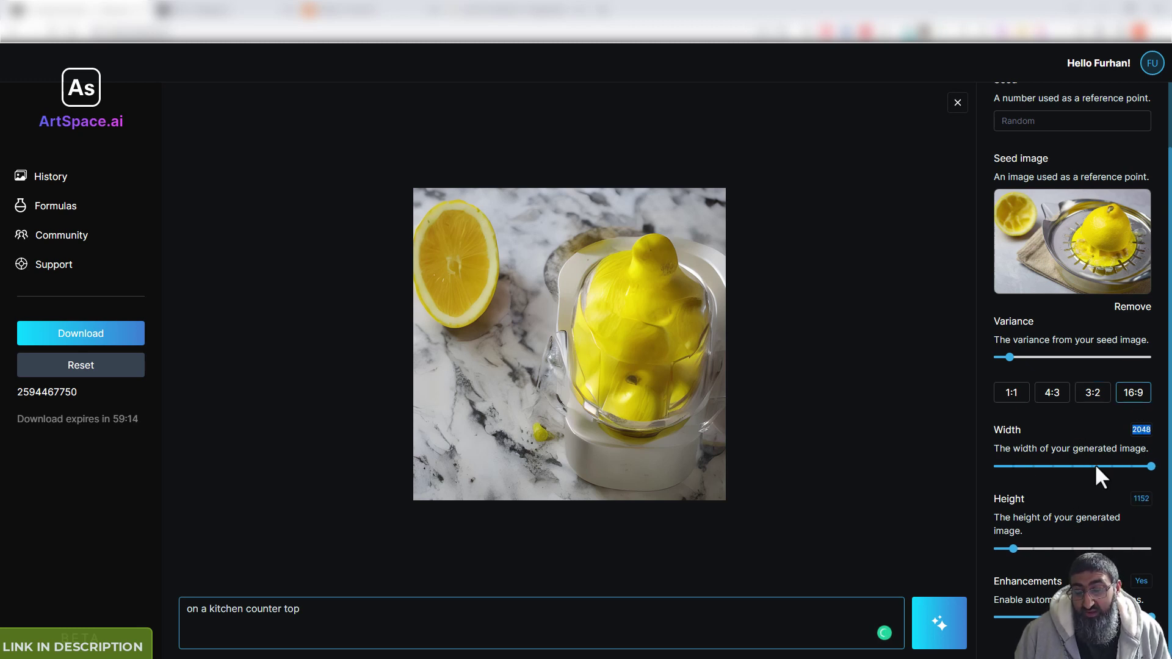
pyautogui.click(1001, 400)
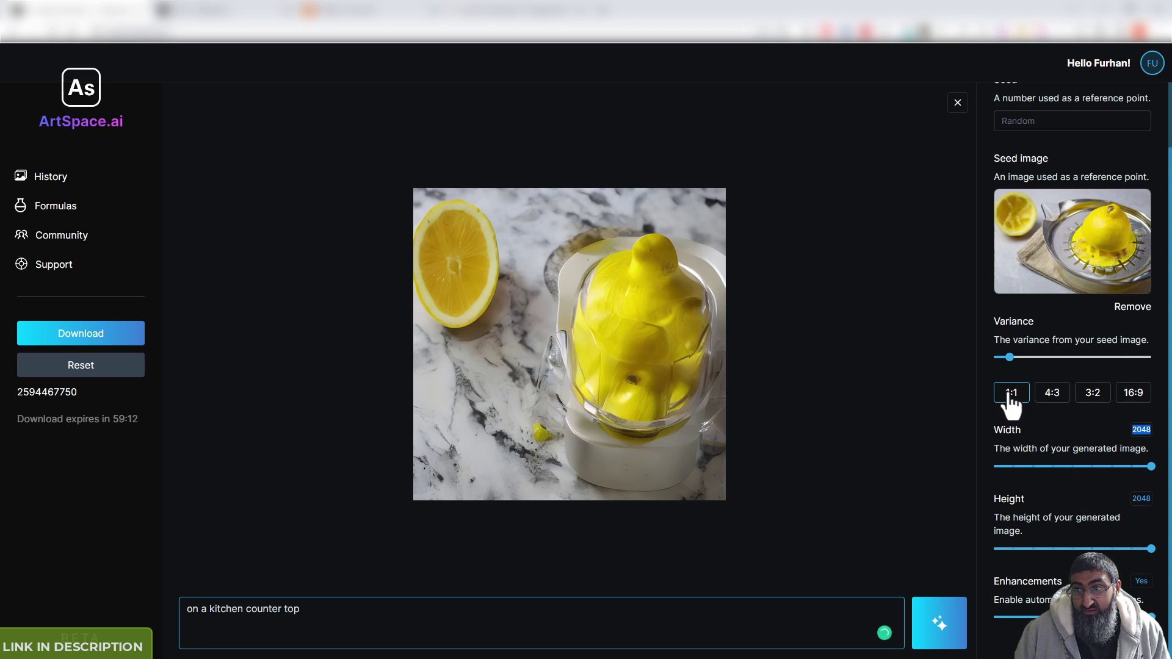
# Generate a new kitchen counter image 1280 wide and 1024 high with the seed image's variance set to 75
pyautogui.moveTo(1151, 466); pyautogui.dragTo(1034, 466)
pyautogui.moveTo(1151, 552); pyautogui.dragTo(993, 552)
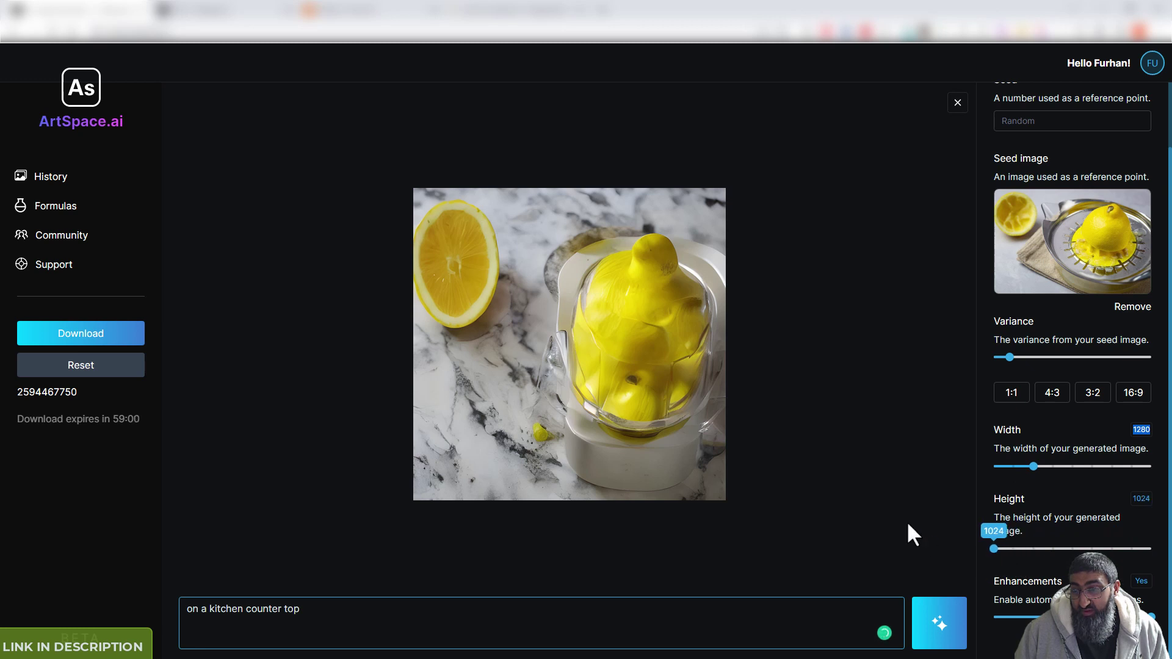
pyautogui.click(878, 450)
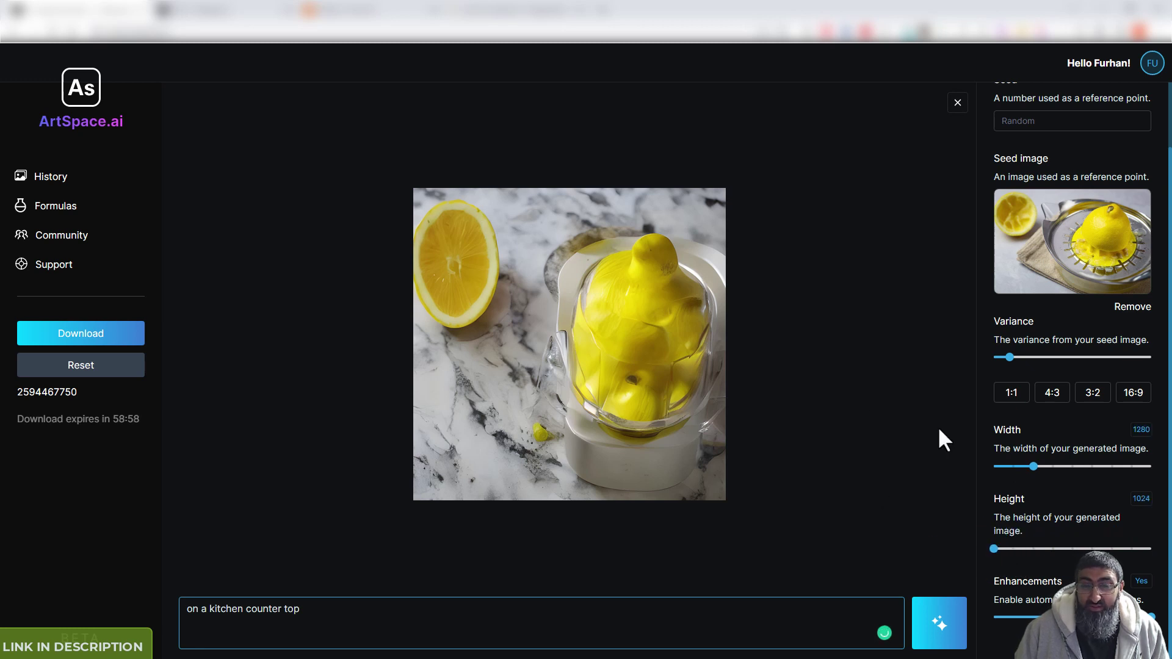
pyautogui.moveTo(1009, 363); pyautogui.dragTo(1105, 362)
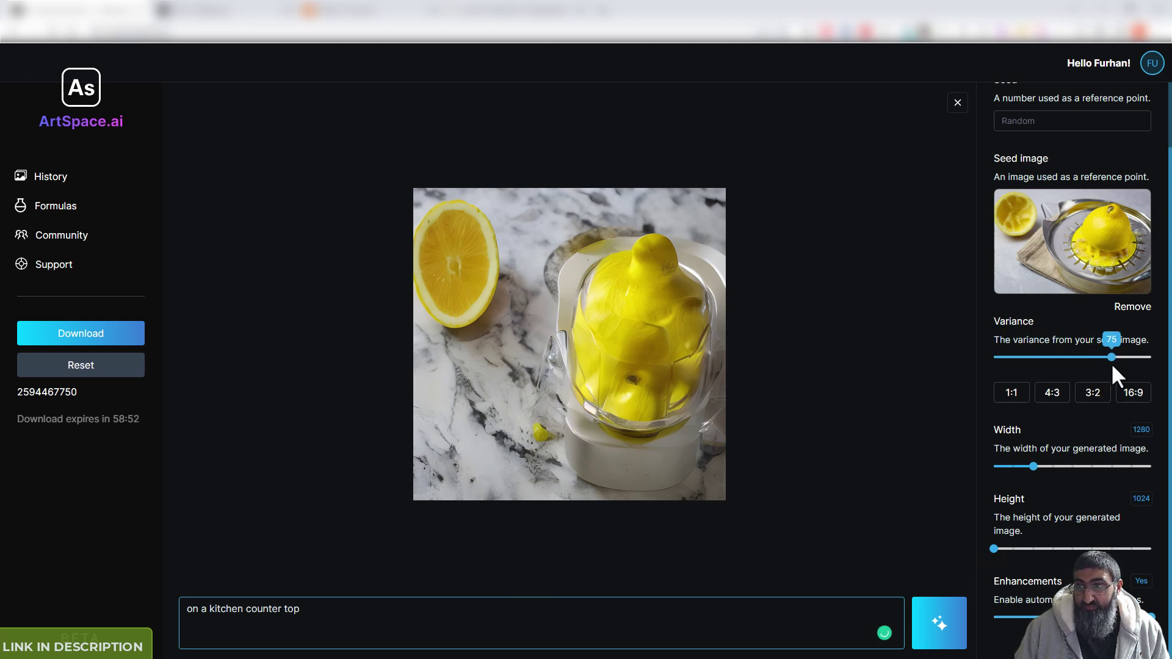
pyautogui.click(936, 626)
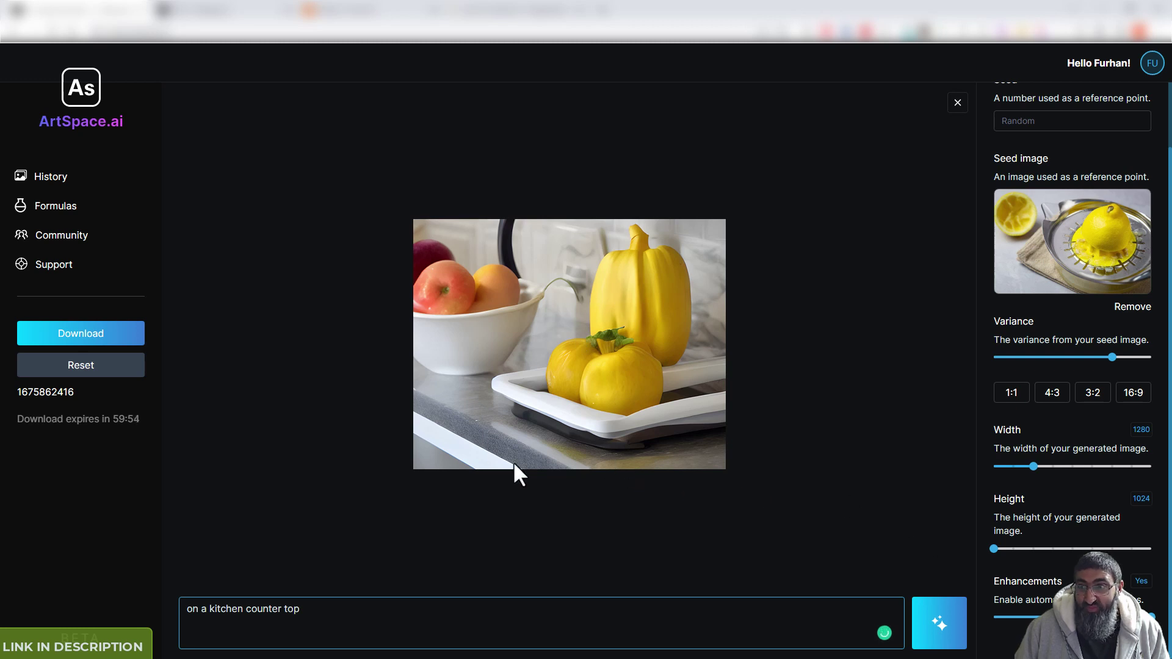
# Browse the generation history and recover the image of the glass of orange juice with an orange slice beside it
pyautogui.click(78, 183)
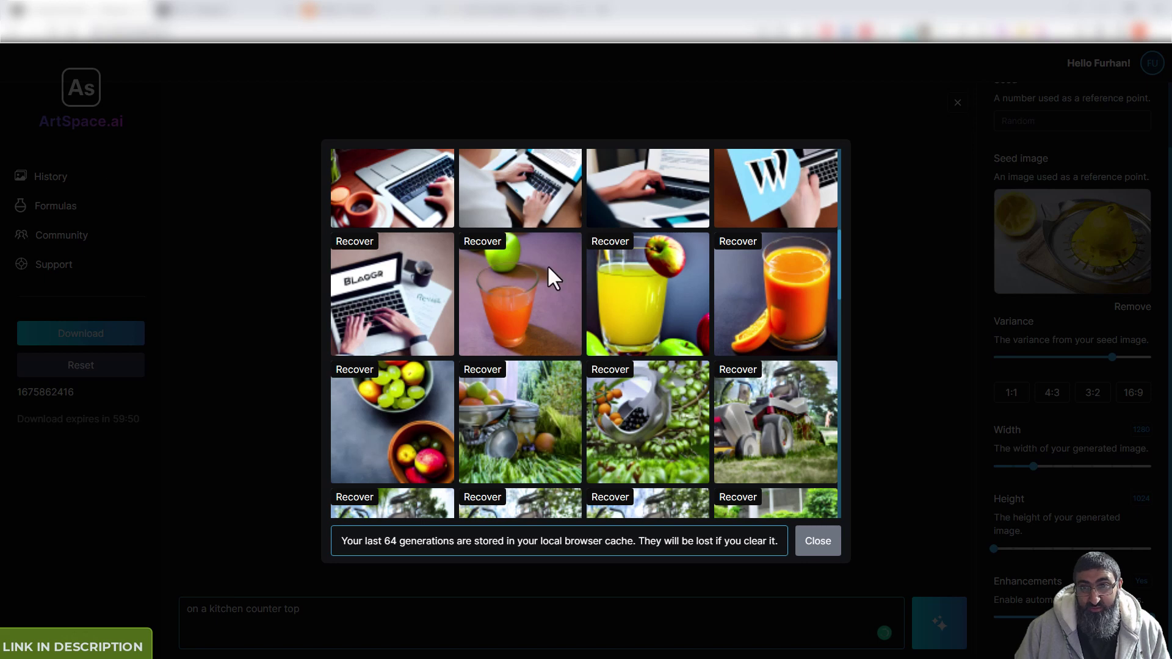
pyautogui.scroll(10, 401, 335)
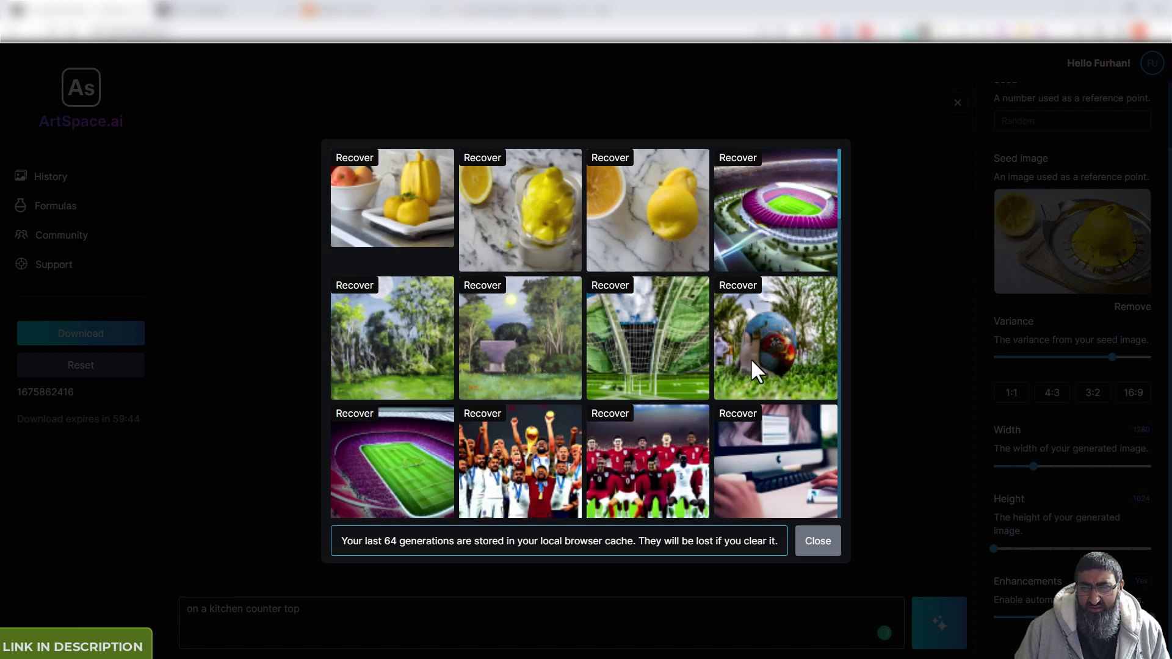
pyautogui.scroll(-3, 748, 358)
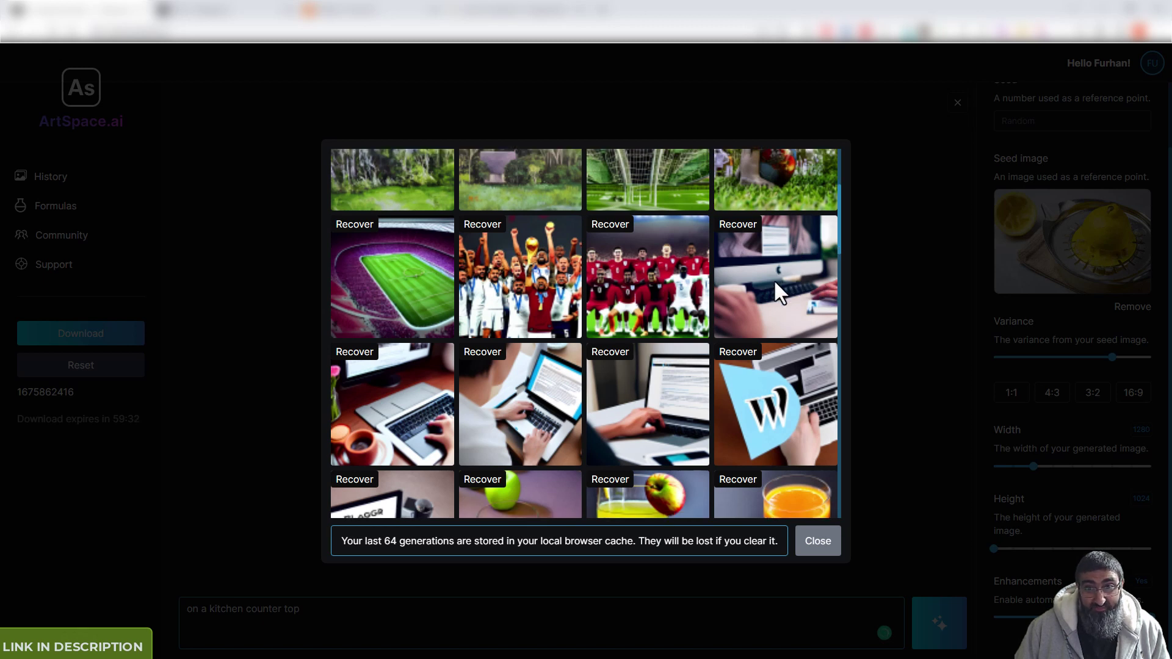
pyautogui.scroll(-3, 775, 275)
pyautogui.scroll(-2, 683, 264)
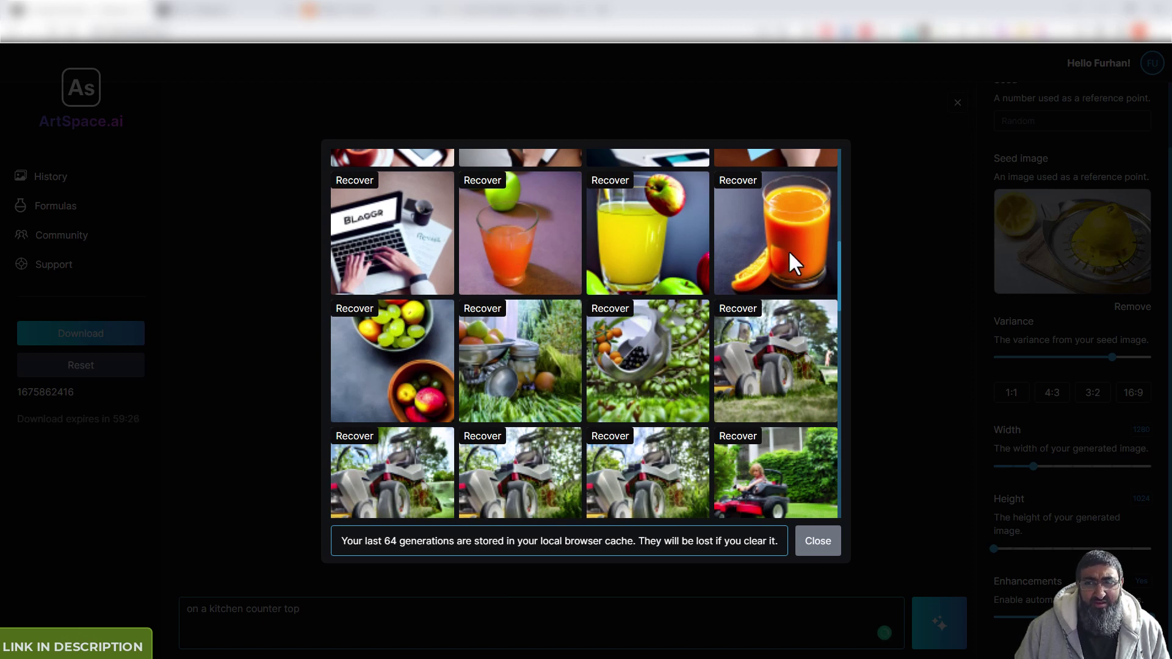
pyautogui.click(738, 181)
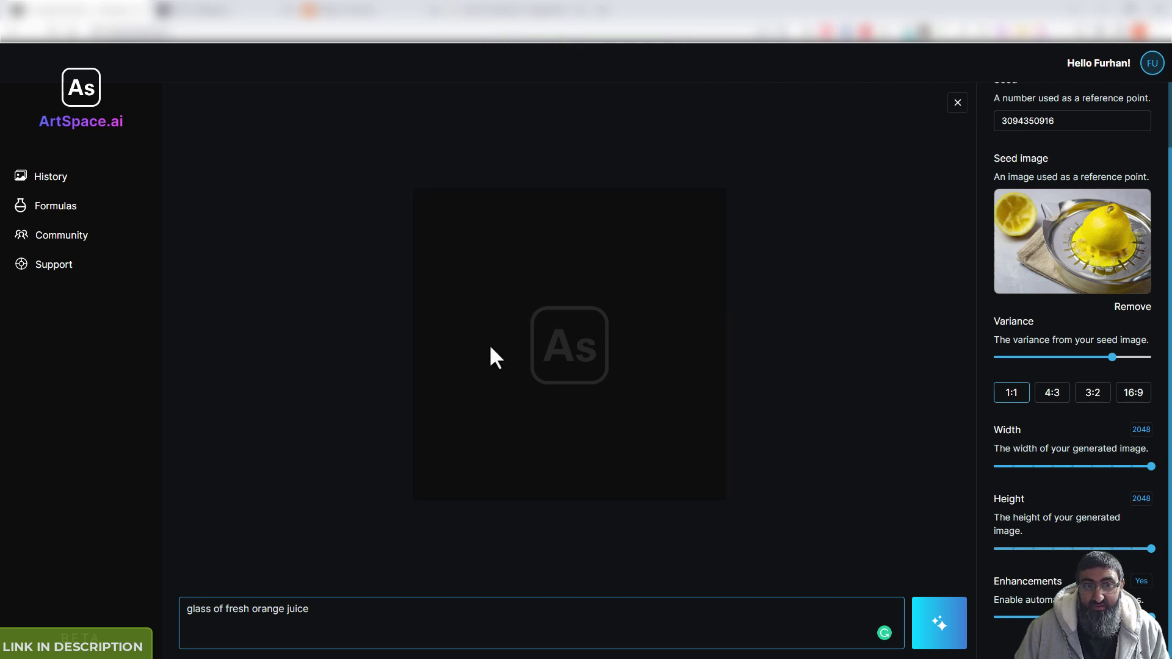
# Remove the lemon seed image and generate the recovered "glass of fresh orange juice" prompt again
pyautogui.click(1132, 307)
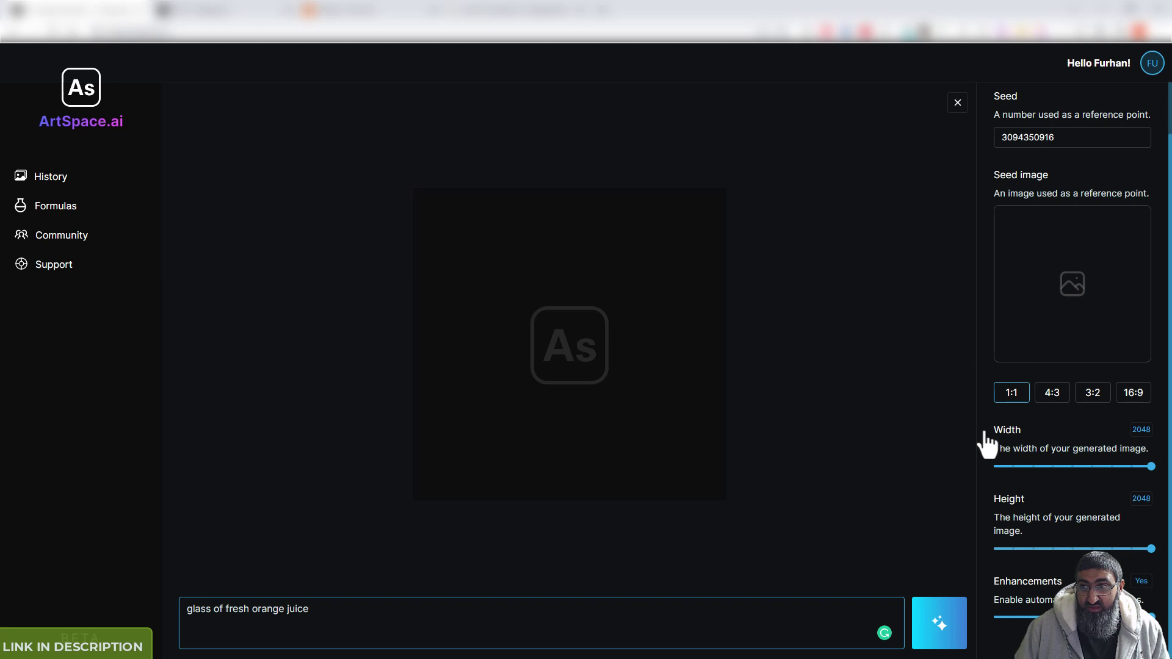
pyautogui.click(946, 630)
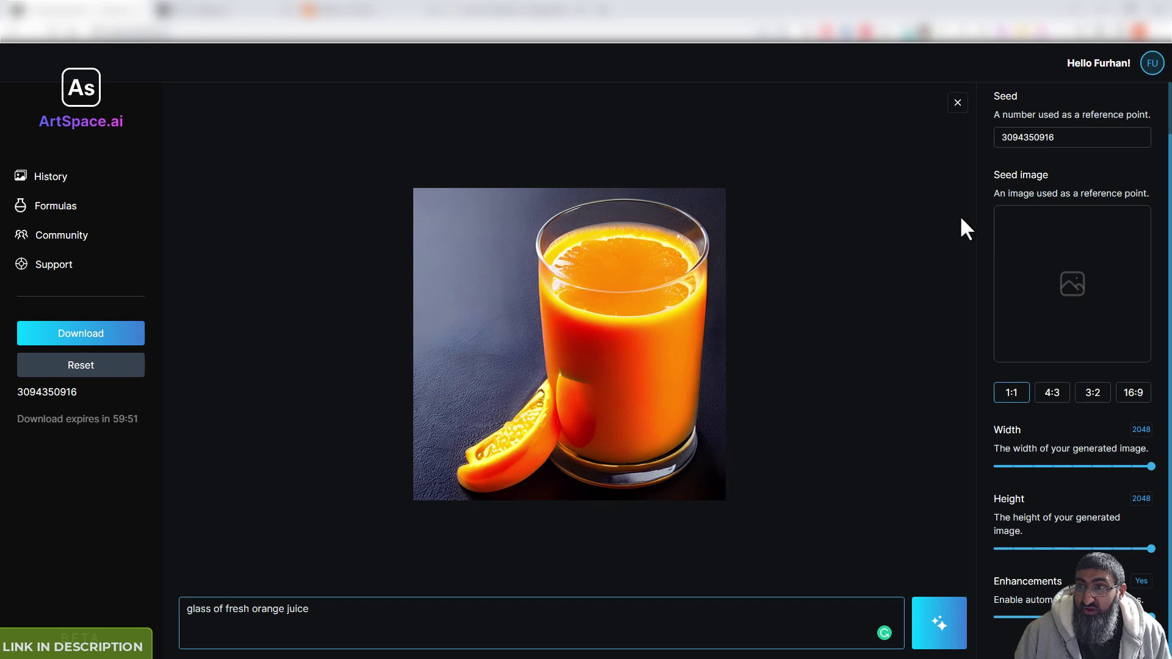
pyautogui.press('Return')
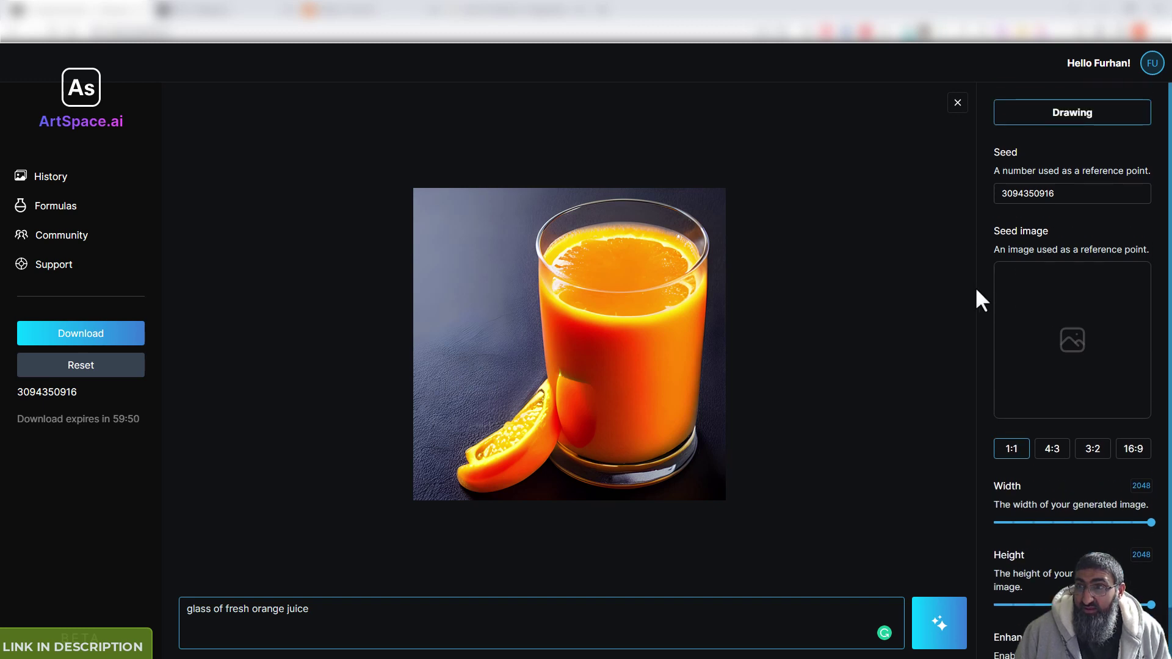
# Switch to Inpainting and mask the background left of the glass and at the image corners with a size 89 brush
pyautogui.click(1086, 124)
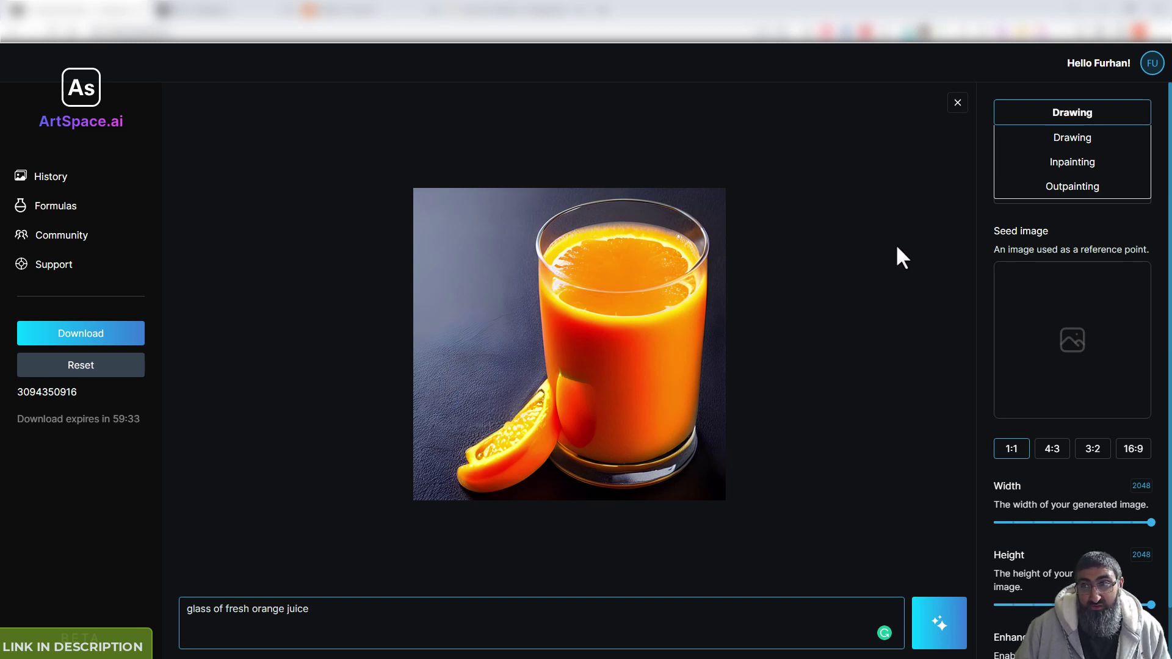
pyautogui.click(1078, 166)
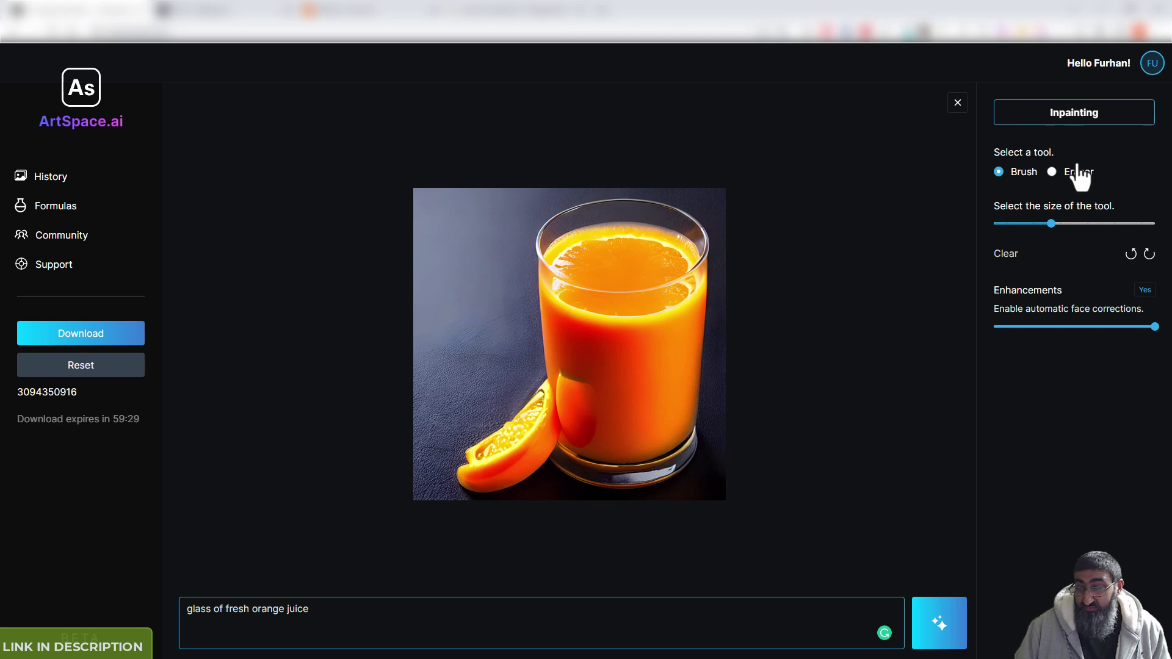
pyautogui.moveTo(1050, 228)
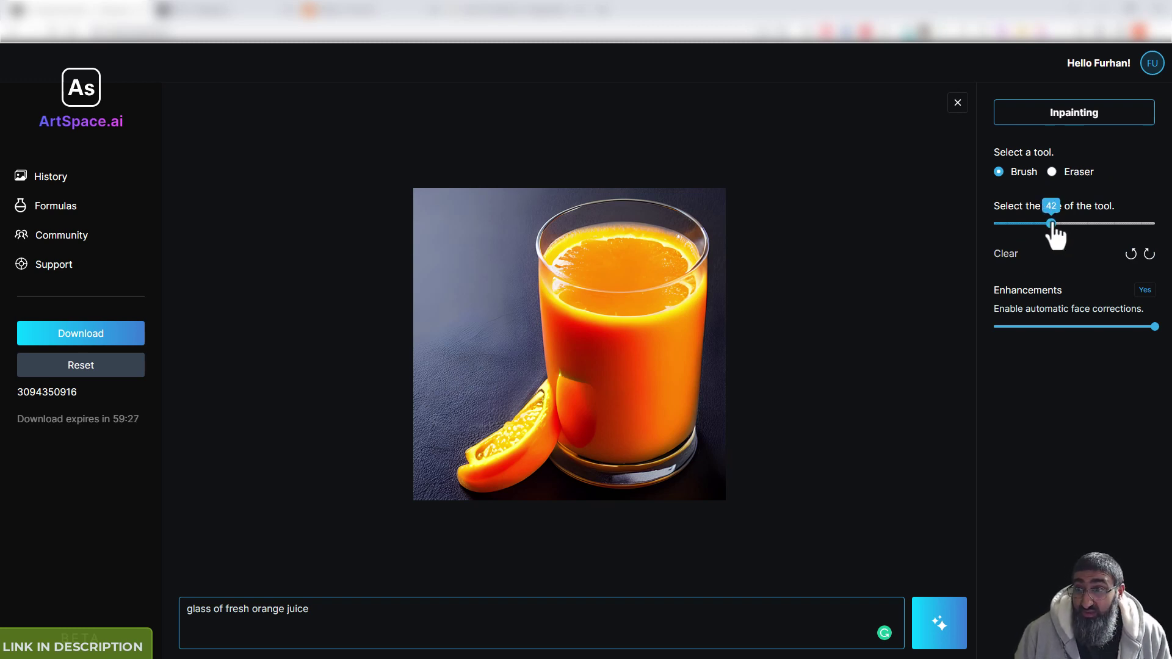
pyautogui.moveTo(1051, 226); pyautogui.dragTo(1135, 225)
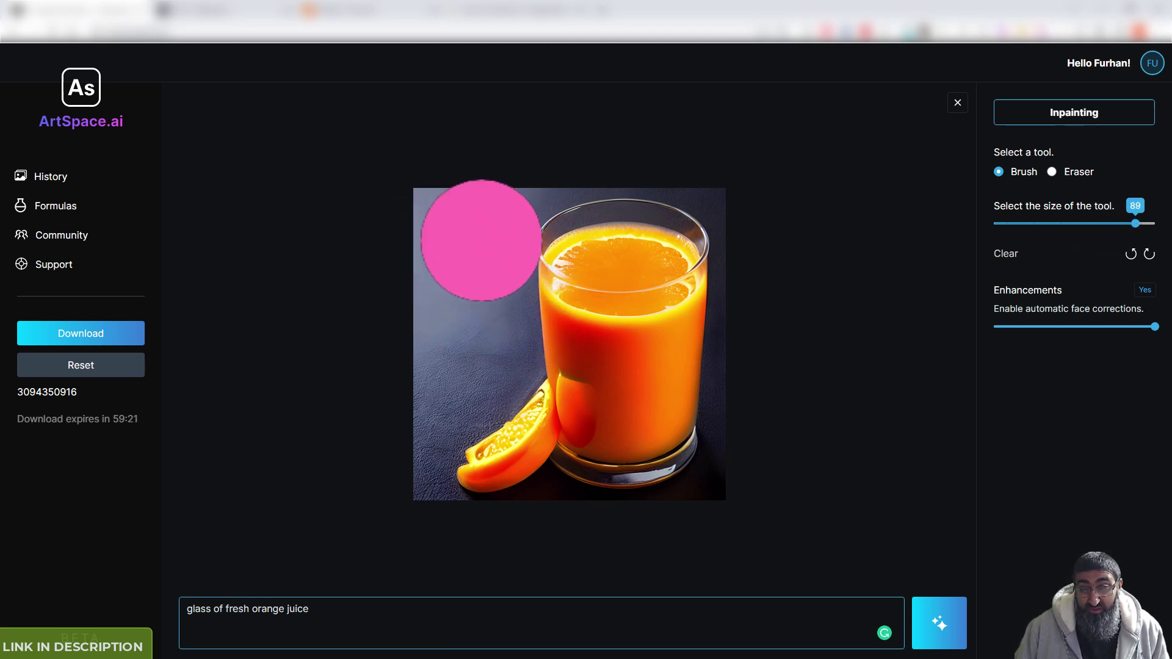
pyautogui.moveTo(504, 221)
pyautogui.mouseDown()
pyautogui.moveTo(464, 374)
pyautogui.moveTo(431, 429)
pyautogui.moveTo(458, 415)
pyautogui.mouseUp()
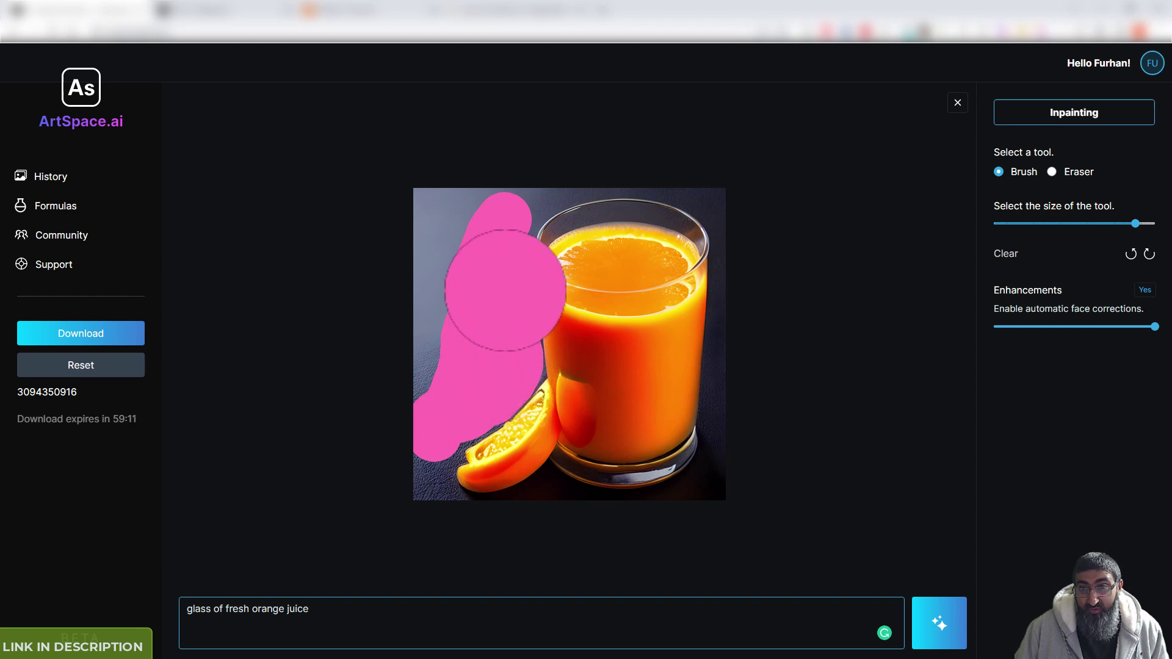
pyautogui.moveTo(470, 204)
pyautogui.mouseDown()
pyautogui.moveTo(432, 205)
pyautogui.moveTo(434, 258)
pyautogui.moveTo(418, 225)
pyautogui.moveTo(435, 328)
pyautogui.moveTo(424, 349)
pyautogui.mouseUp()
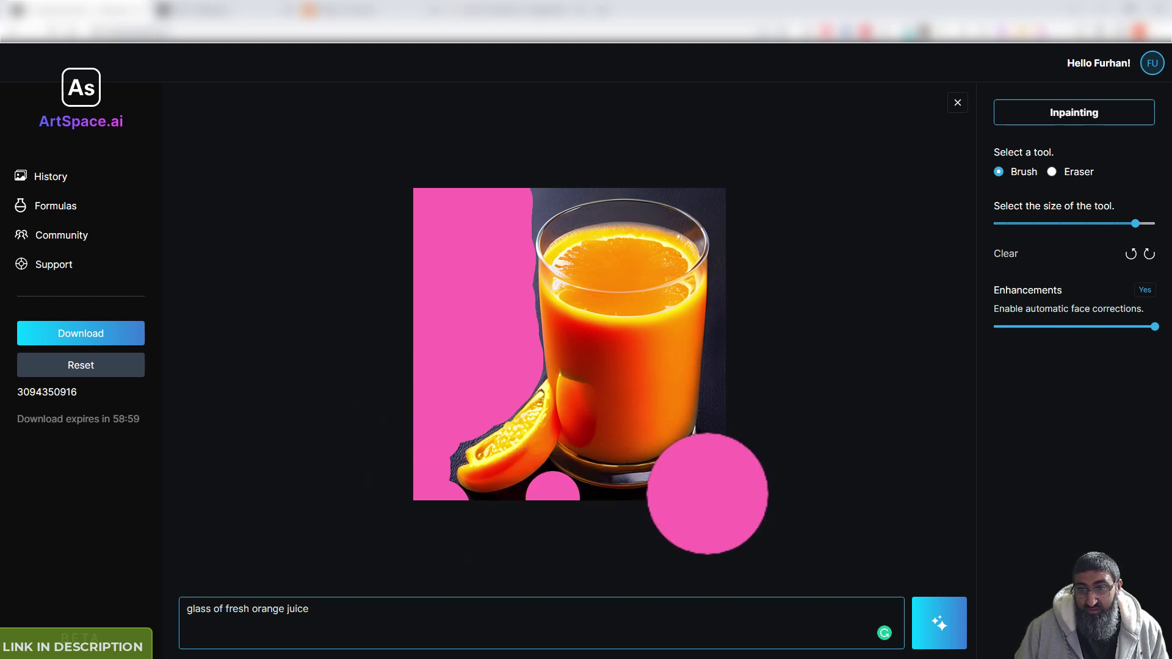
pyautogui.moveTo(711, 488); pyautogui.dragTo(719, 473)
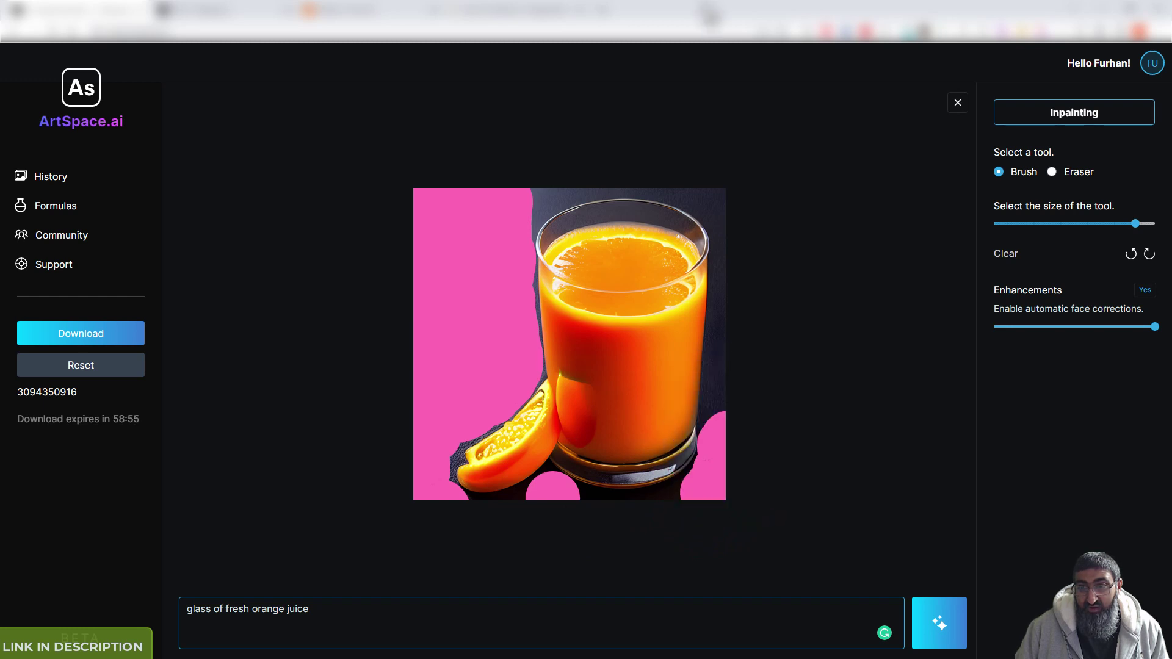
pyautogui.click(722, 186)
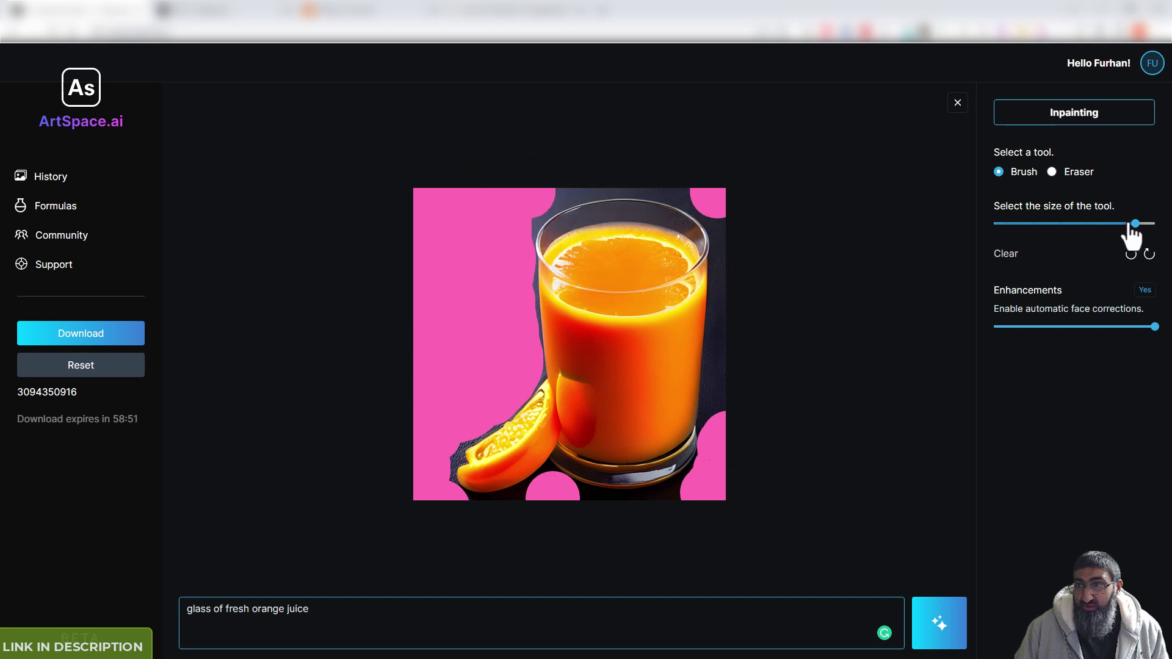
# Reduce the brush size and mask the remaining background closely around the glass and the orange slice
pyautogui.moveTo(1075, 224); pyautogui.dragTo(1036, 224)
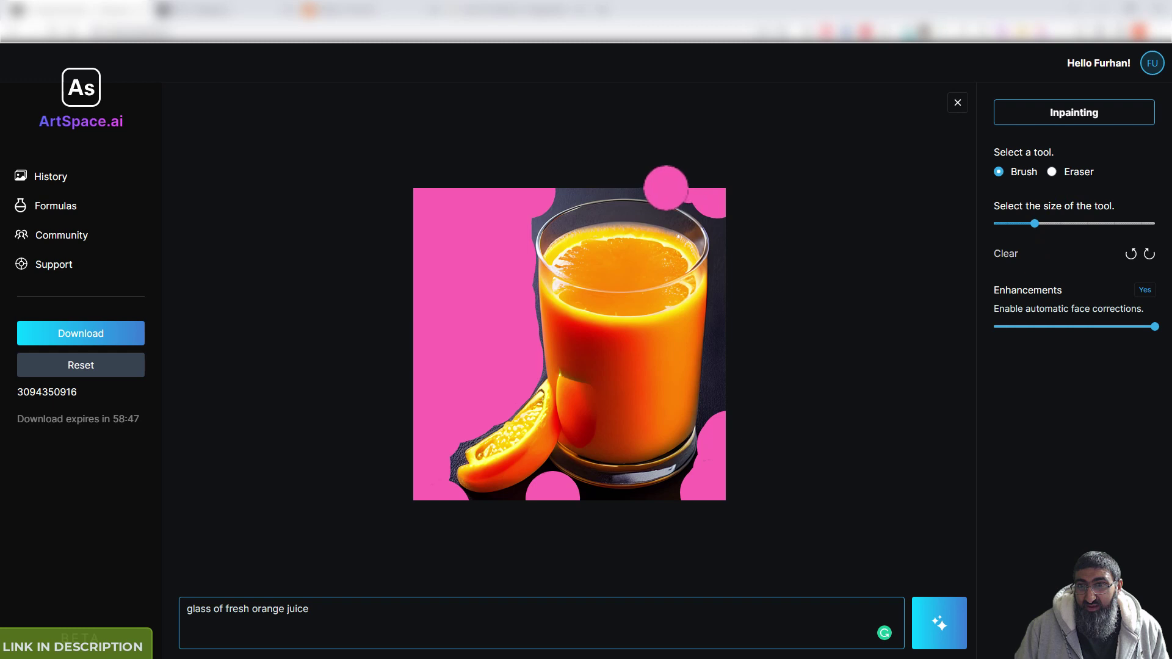
pyautogui.moveTo(581, 185); pyautogui.dragTo(534, 196)
pyautogui.moveTo(724, 221)
pyautogui.mouseDown()
pyautogui.moveTo(716, 411)
pyautogui.moveTo(735, 432)
pyautogui.moveTo(674, 520)
pyautogui.moveTo(678, 495)
pyautogui.moveTo(628, 503)
pyautogui.mouseUp()
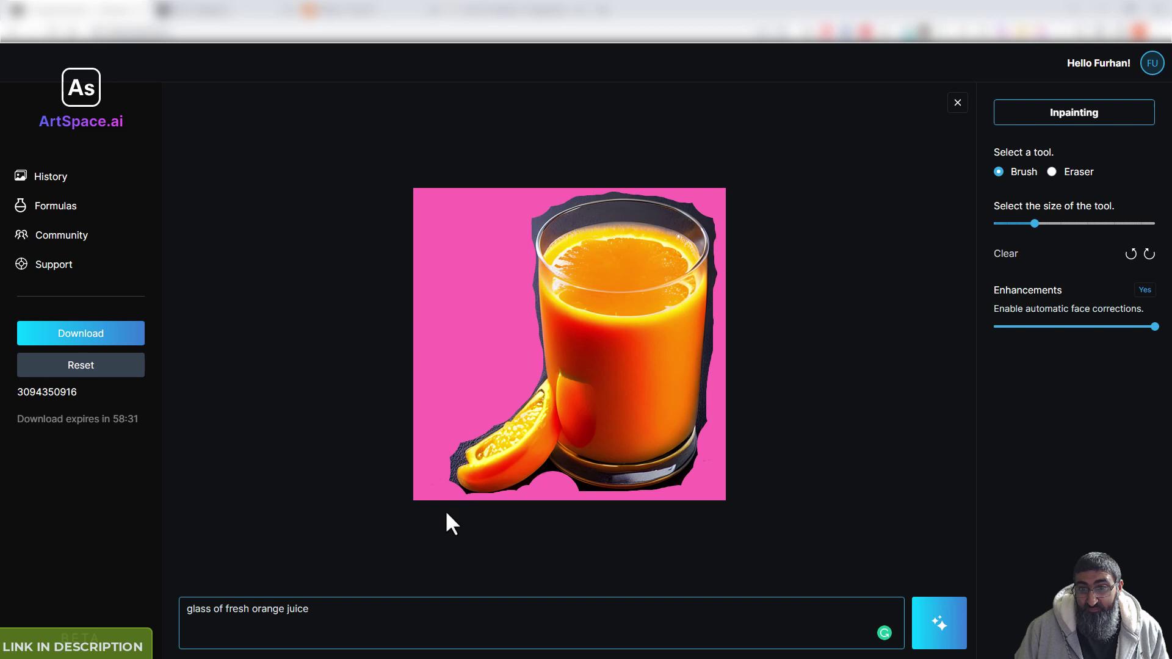
# Replace the prompt with "white graninte worktop" and generate the masked background
pyautogui.moveTo(332, 612); pyautogui.dragTo(103, 589)
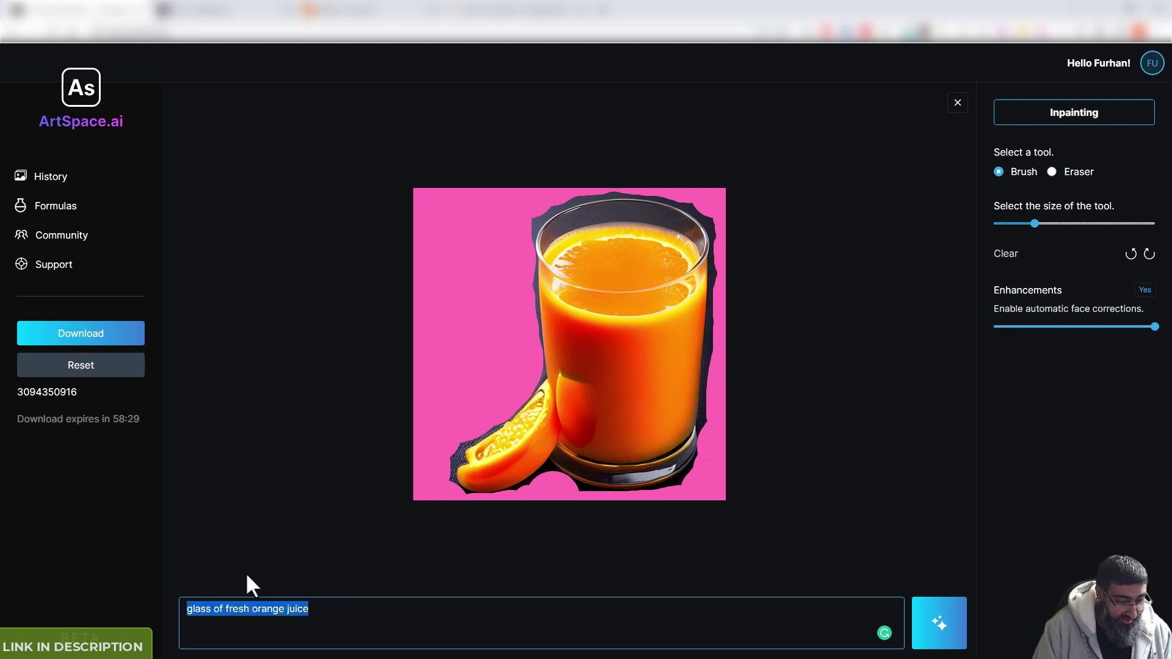
pyautogui.write('white graninte worktop')
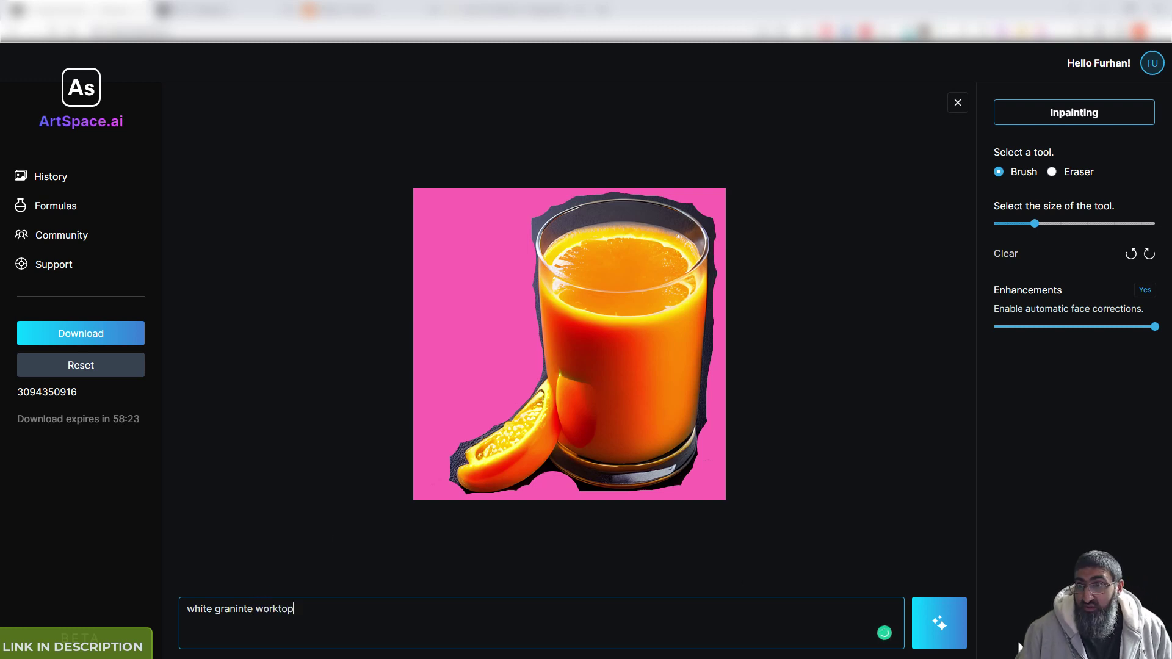
pyautogui.click(951, 625)
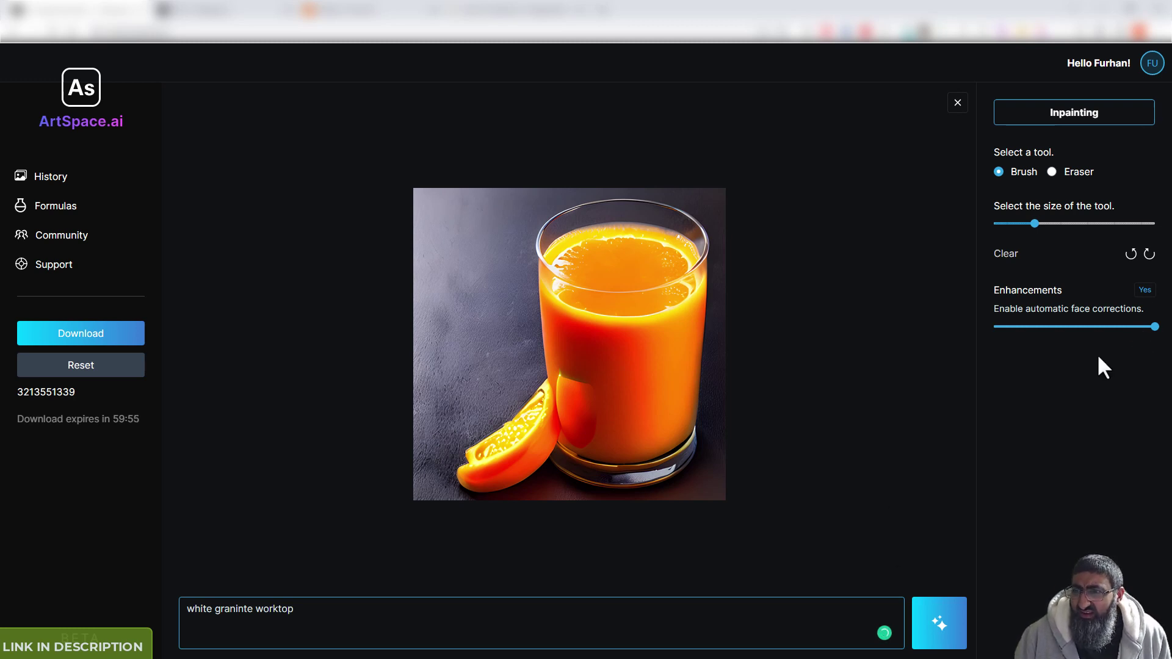
# Extend the prompt to "white graninte worktop, realistic, in kitchen", turn off automatic face corrections and generate the image again
pyautogui.click(1079, 328)
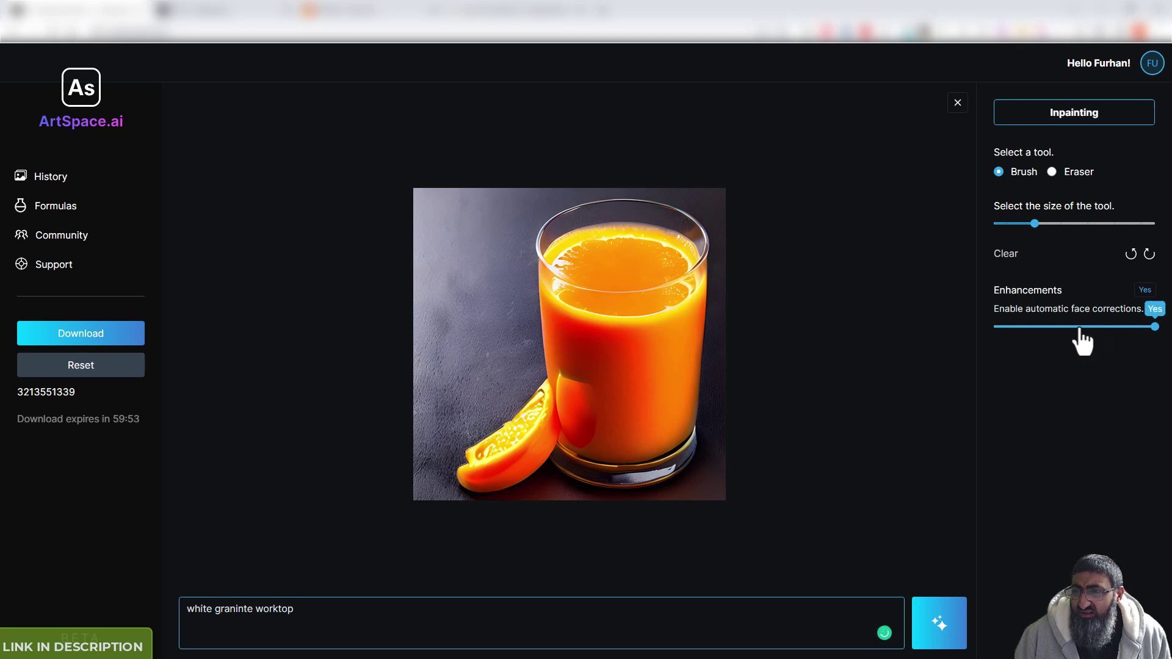
pyautogui.click(320, 616)
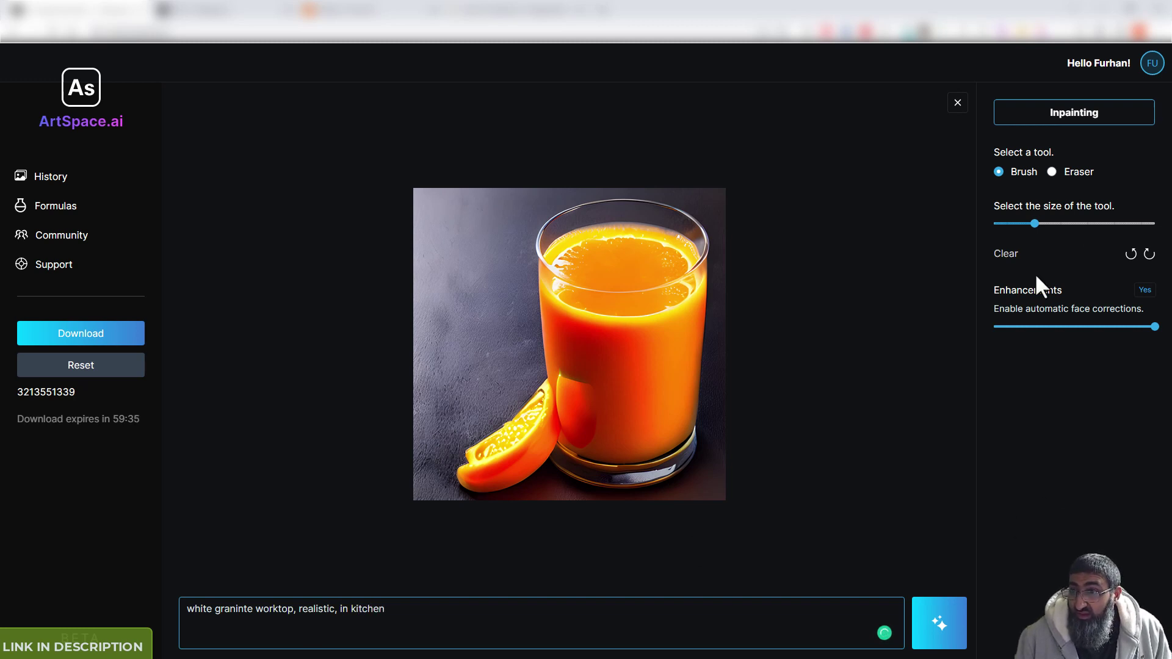
pyautogui.moveTo(1068, 335)
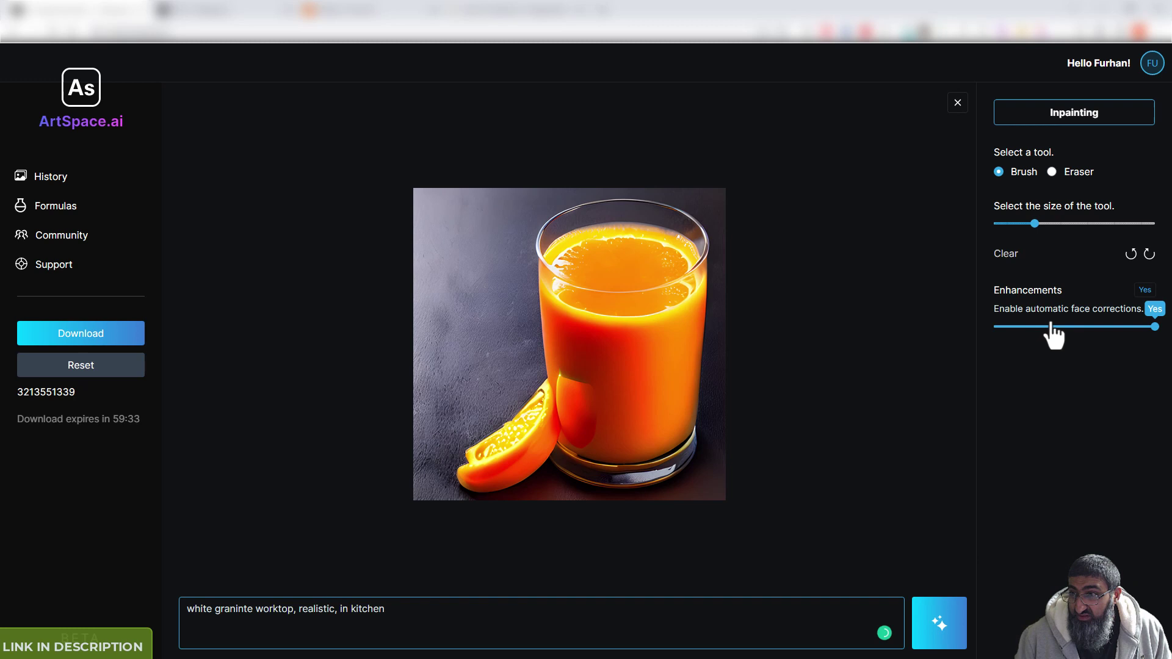
pyautogui.click(1020, 329)
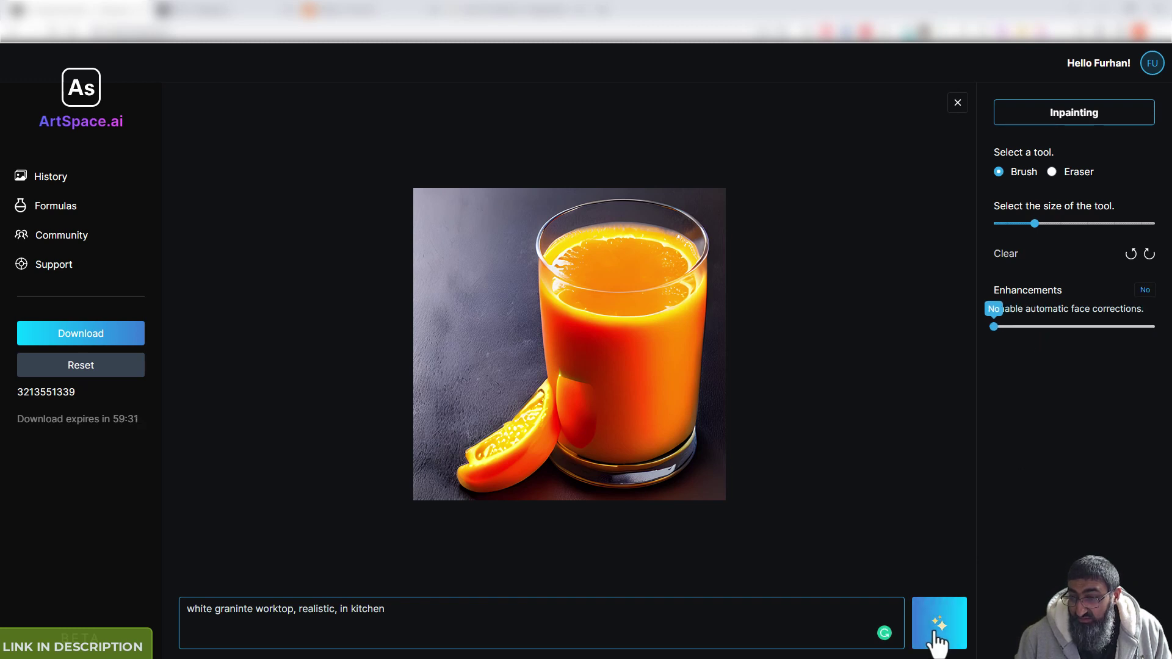
pyautogui.click(935, 635)
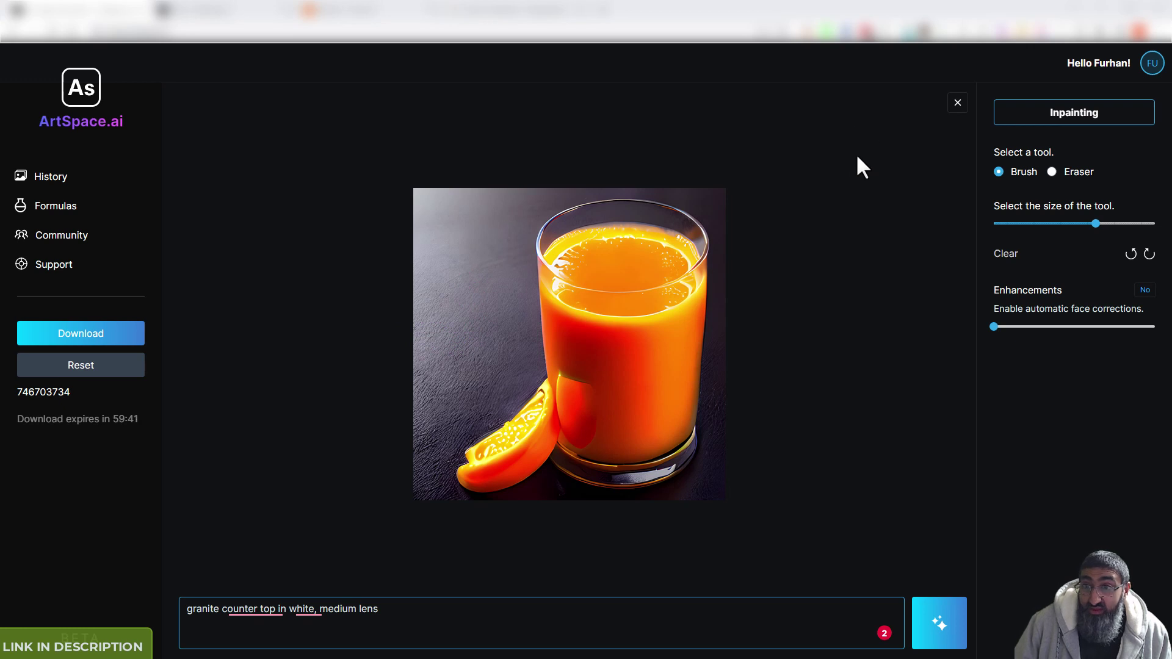
# Outpaint the orange juice image to the right with the prompt "granite counter top in white, medium lens"
pyautogui.click(1073, 118)
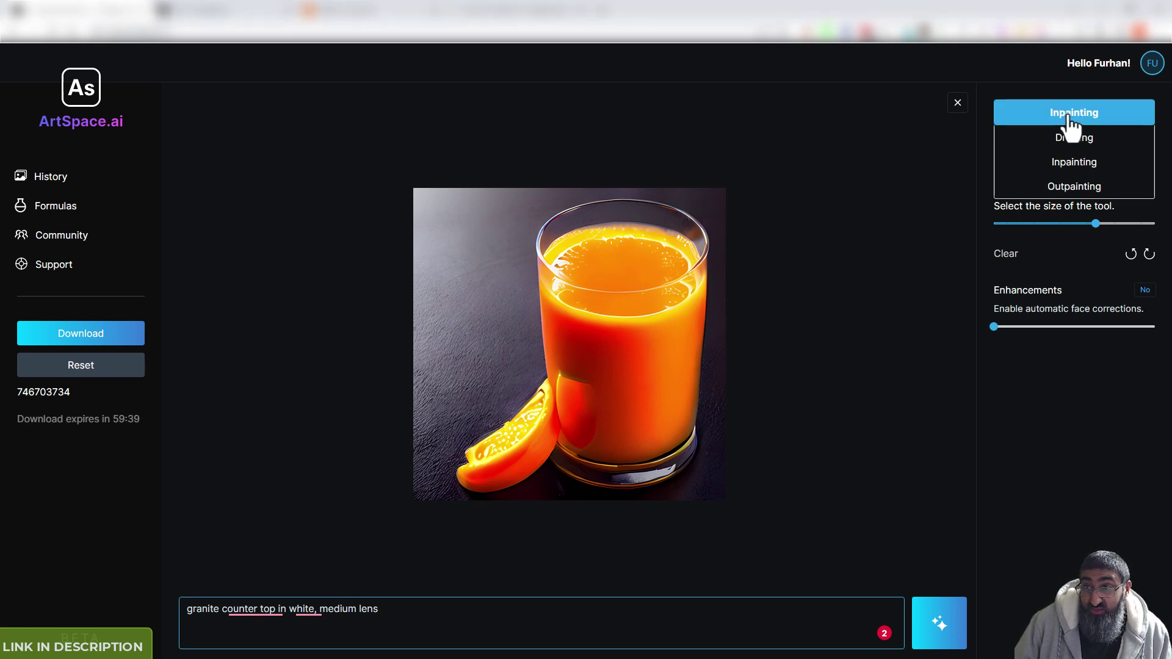
pyautogui.click(1093, 189)
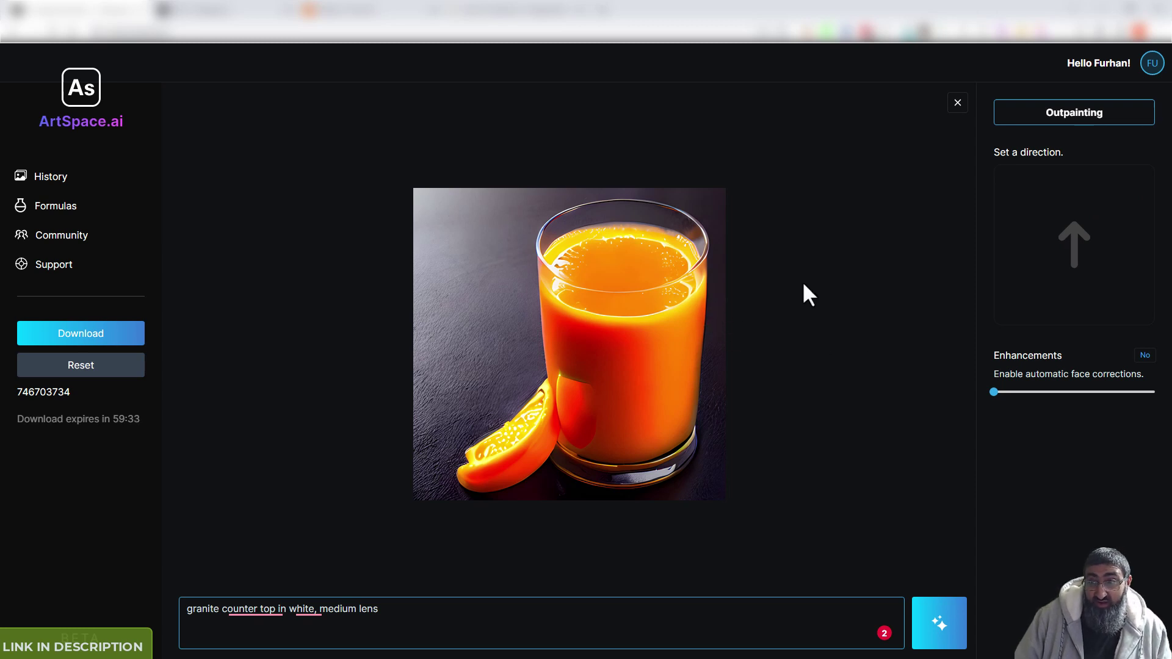
pyautogui.click(1074, 247)
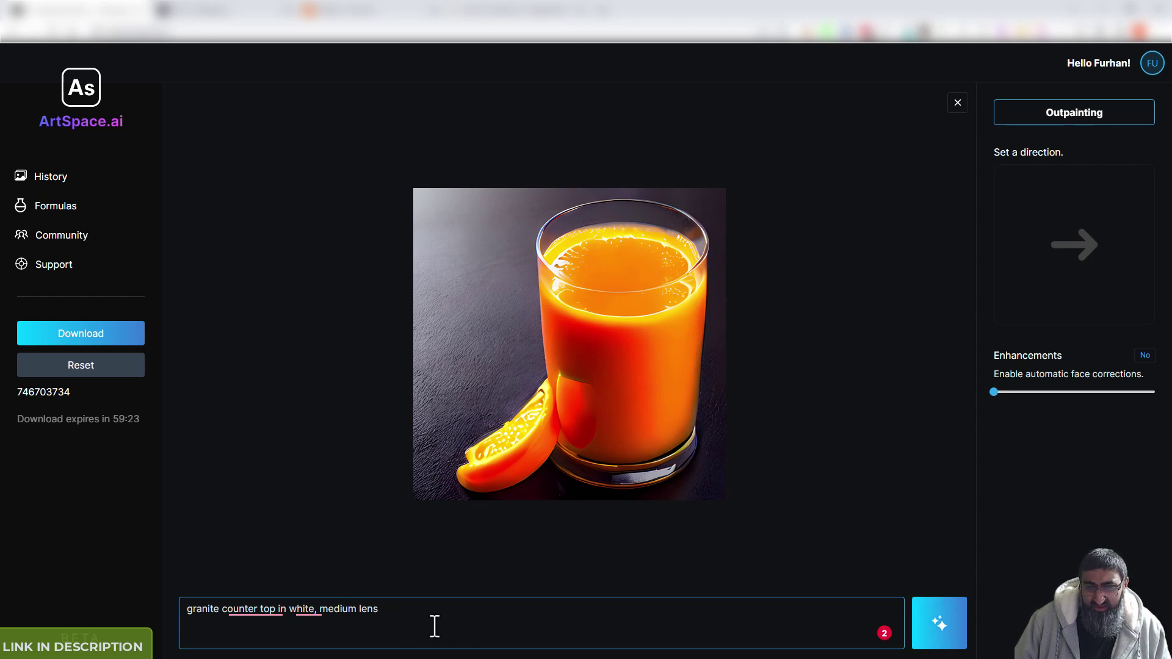
pyautogui.click(939, 634)
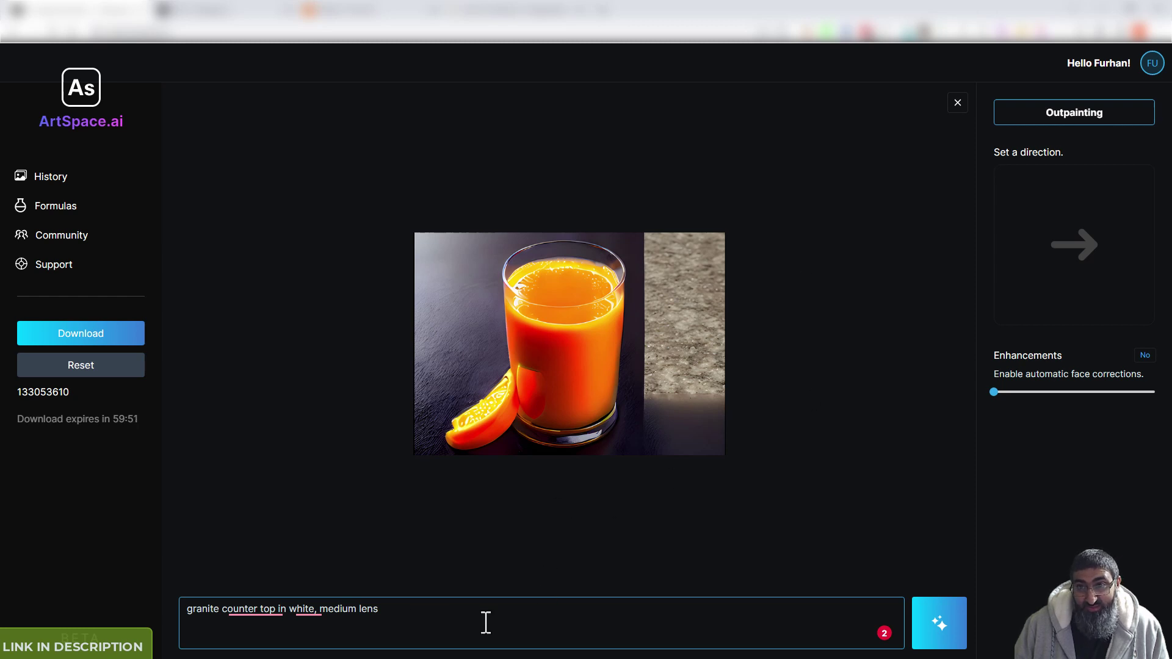
# Remove "medium lens" from the prompt and switch back to Drawing mode
pyautogui.moveTo(377, 609); pyautogui.dragTo(160, 610)
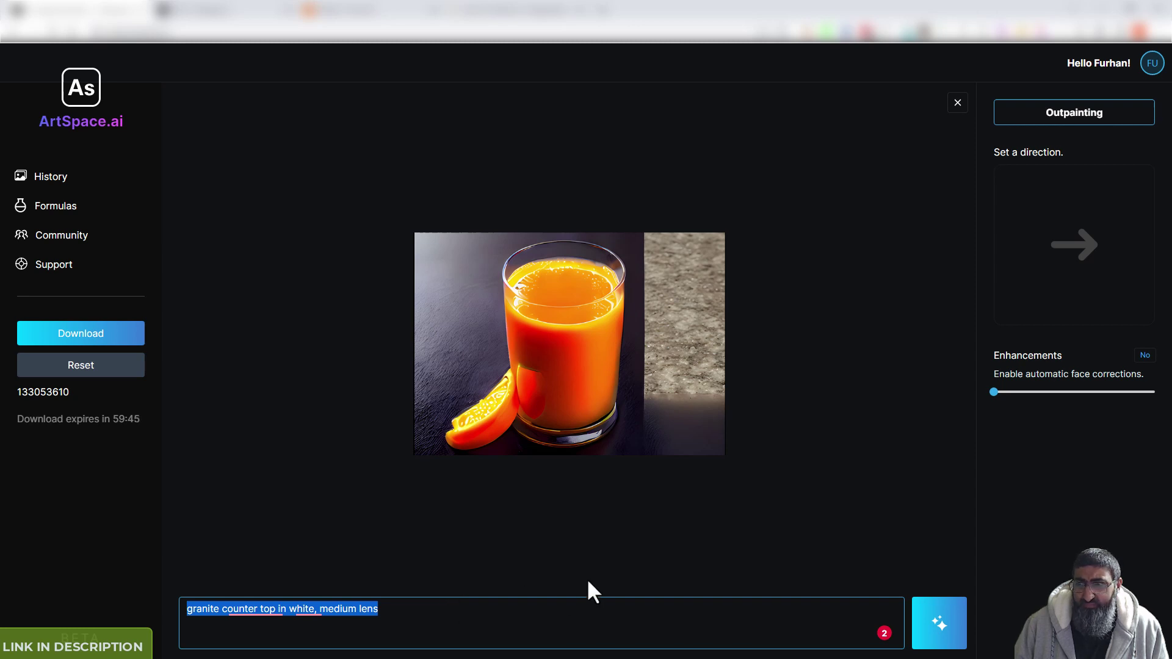
pyautogui.click(384, 614)
pyautogui.moveTo(401, 612); pyautogui.dragTo(319, 613)
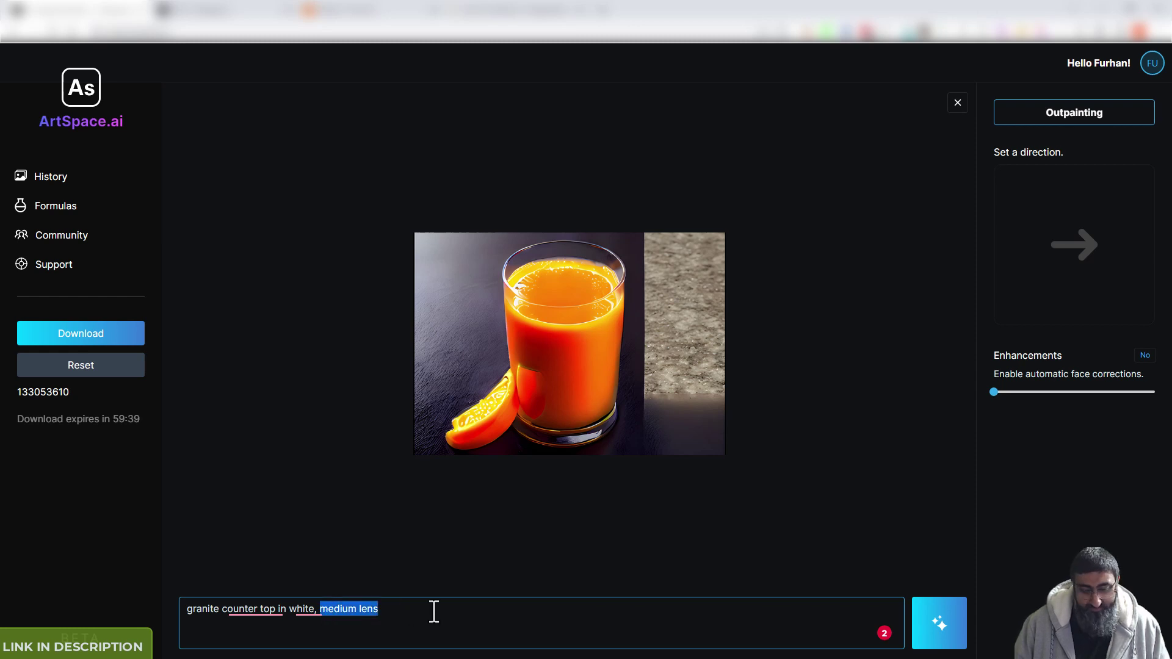
pyautogui.press('BackSpace')
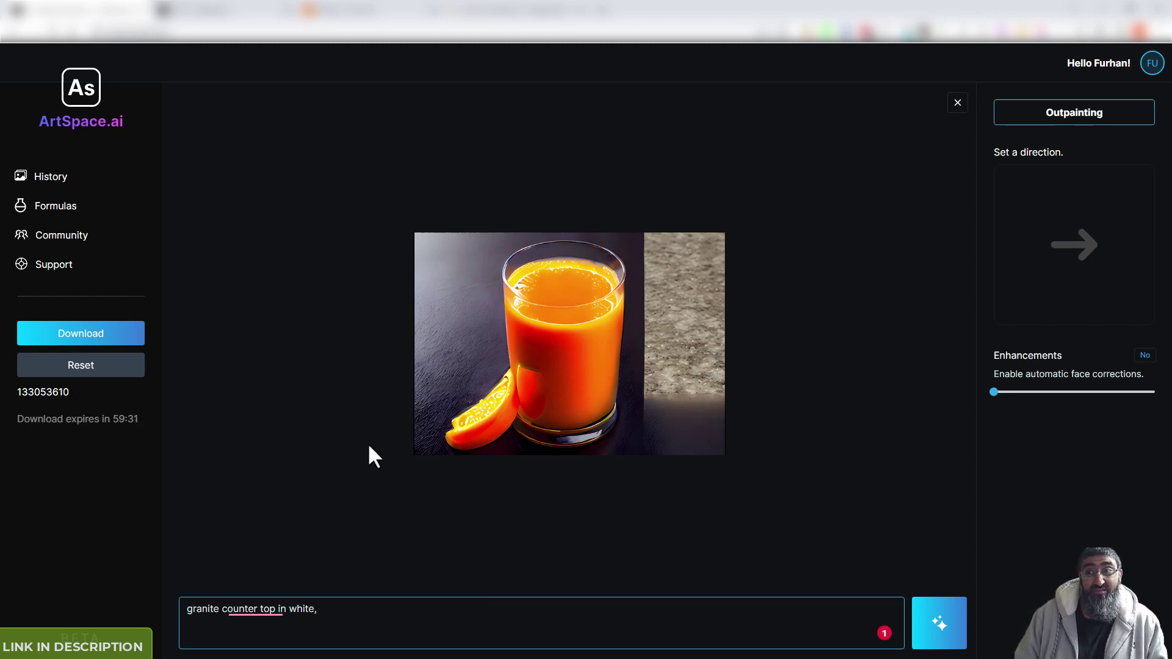
pyautogui.click(1074, 113)
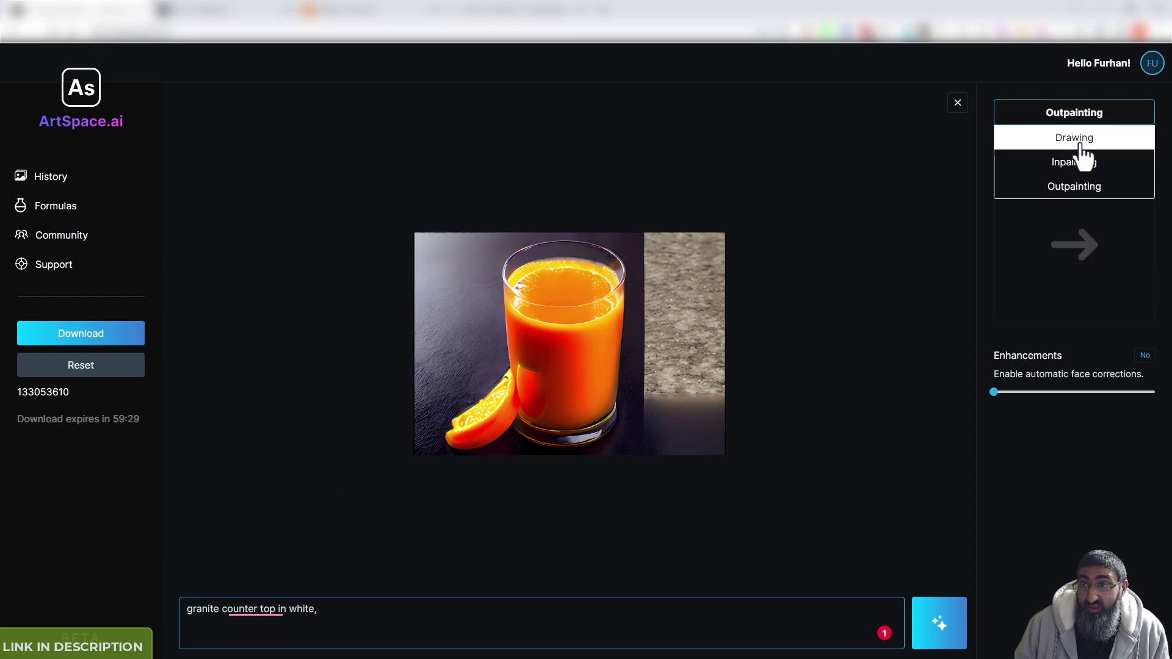
pyautogui.click(1077, 140)
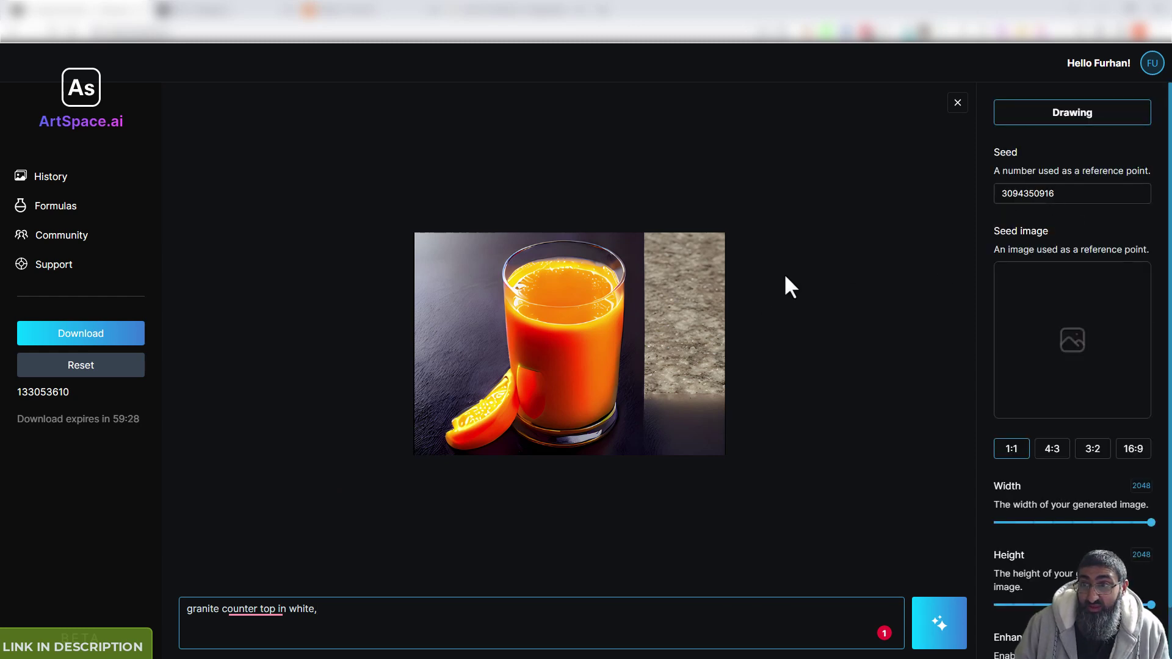
# Recover the setup of the black lawn mower seen head-on from the generation history and regenerate its "lawn mower" image
pyautogui.click(66, 181)
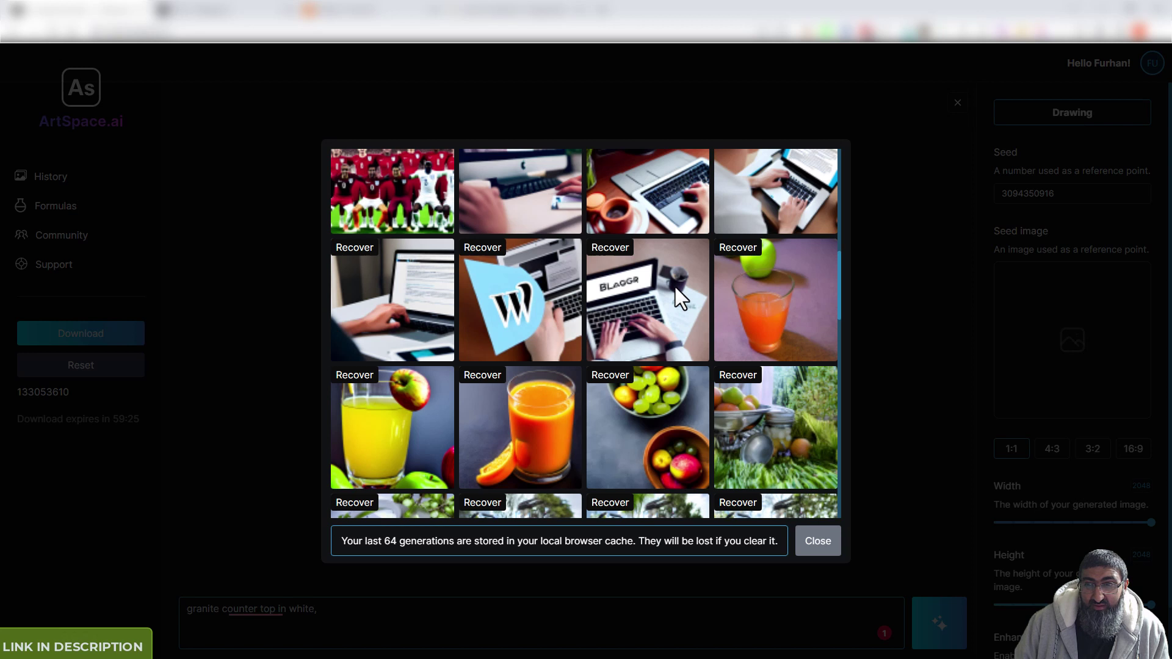
pyautogui.scroll(-4, 673, 286)
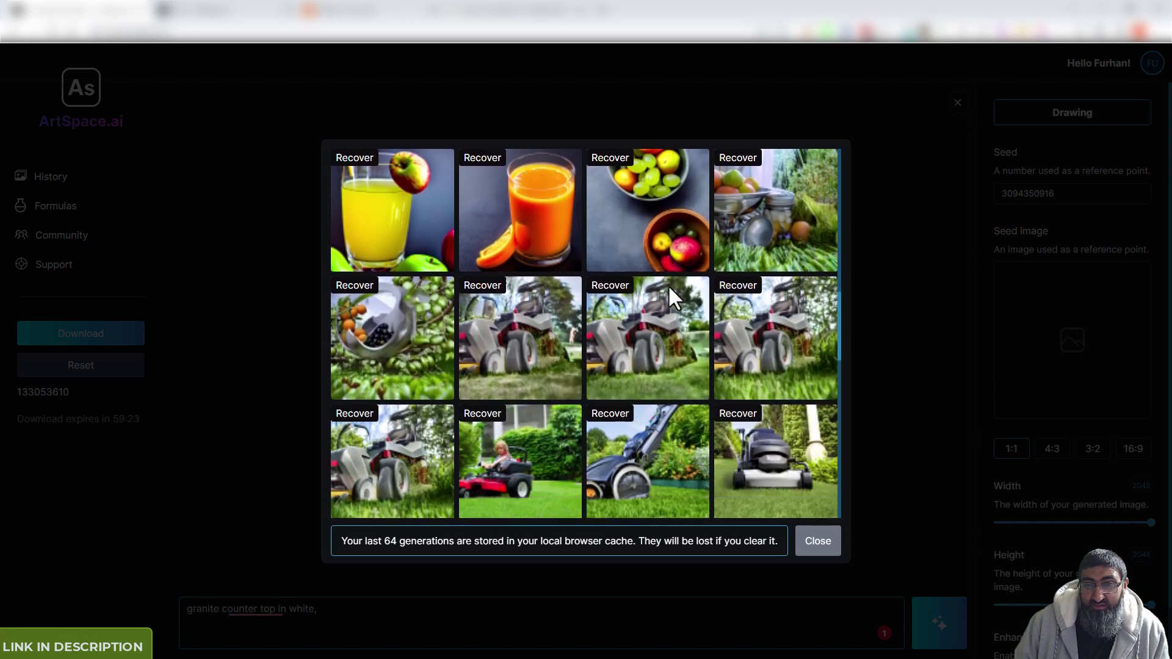
pyautogui.scroll(-1, 670, 287)
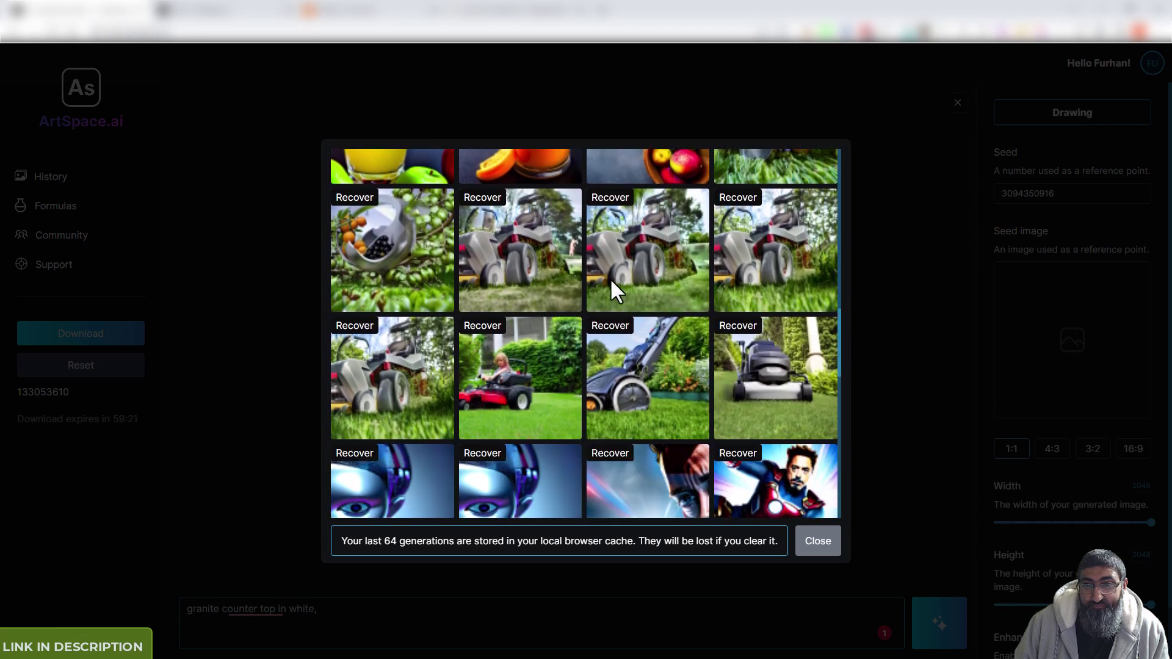
pyautogui.scroll(-1, 613, 290)
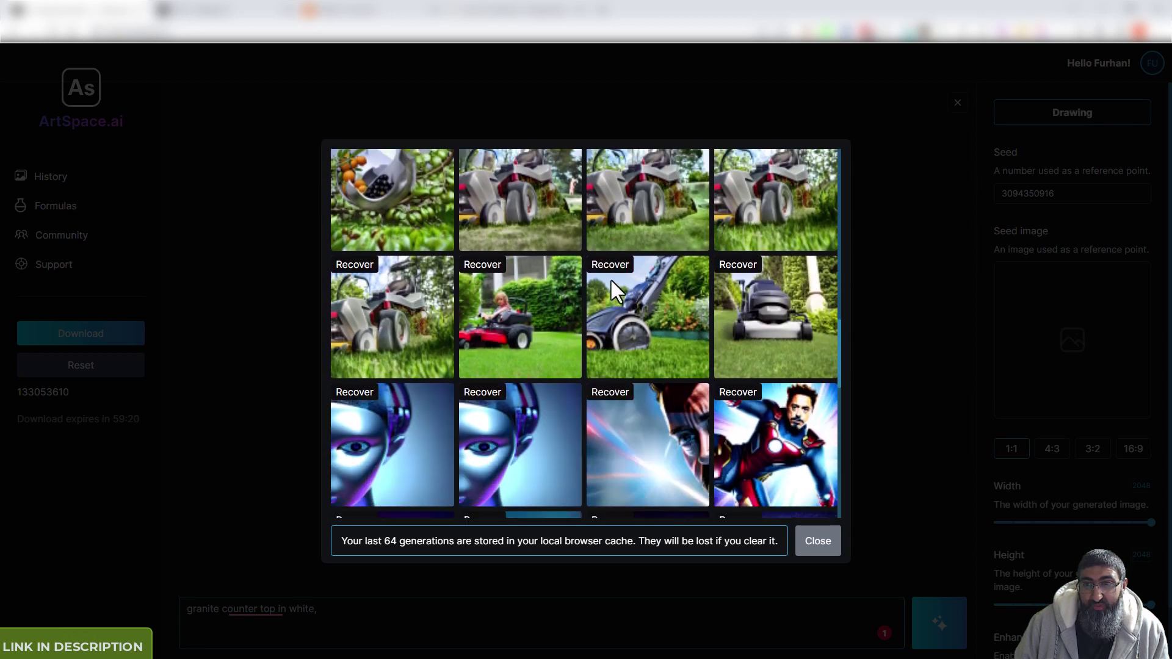
pyautogui.click(738, 264)
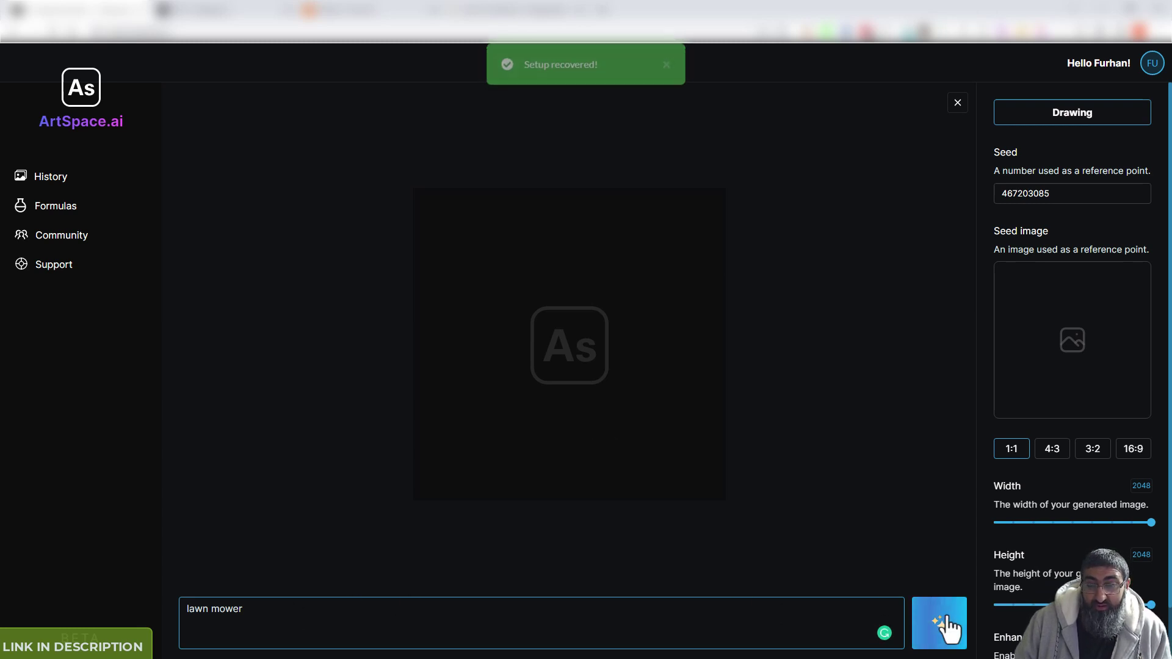
pyautogui.click(945, 619)
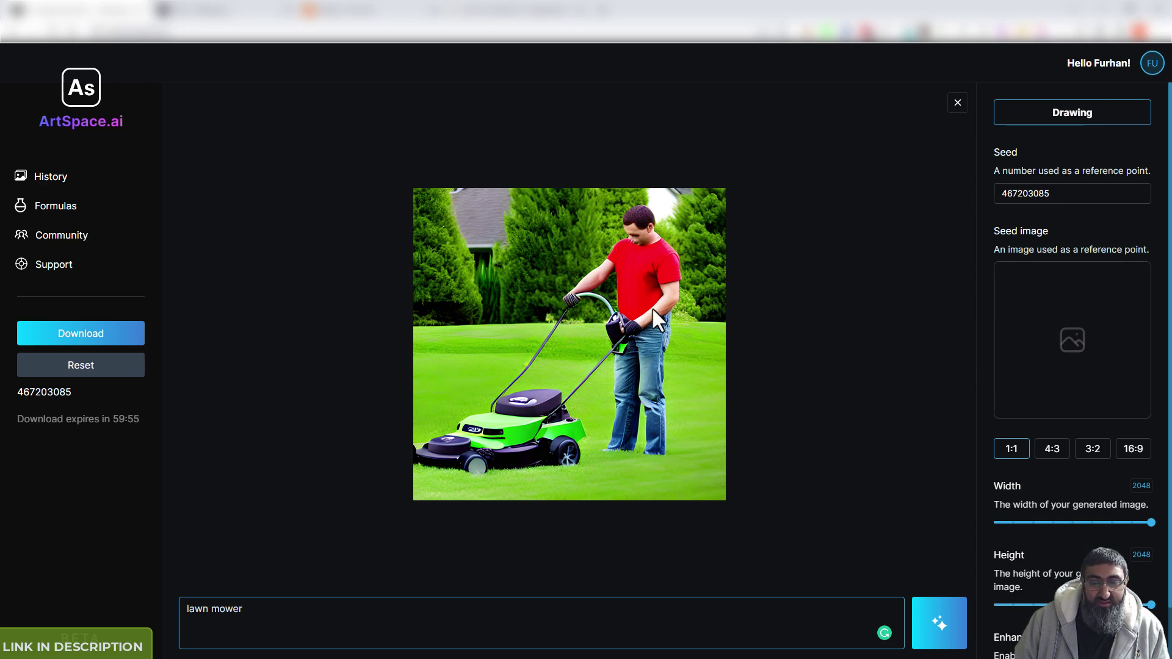
# Recover the setup of the second blue robot face from the generation history and regenerate the artificial intelligence image
pyautogui.click(64, 178)
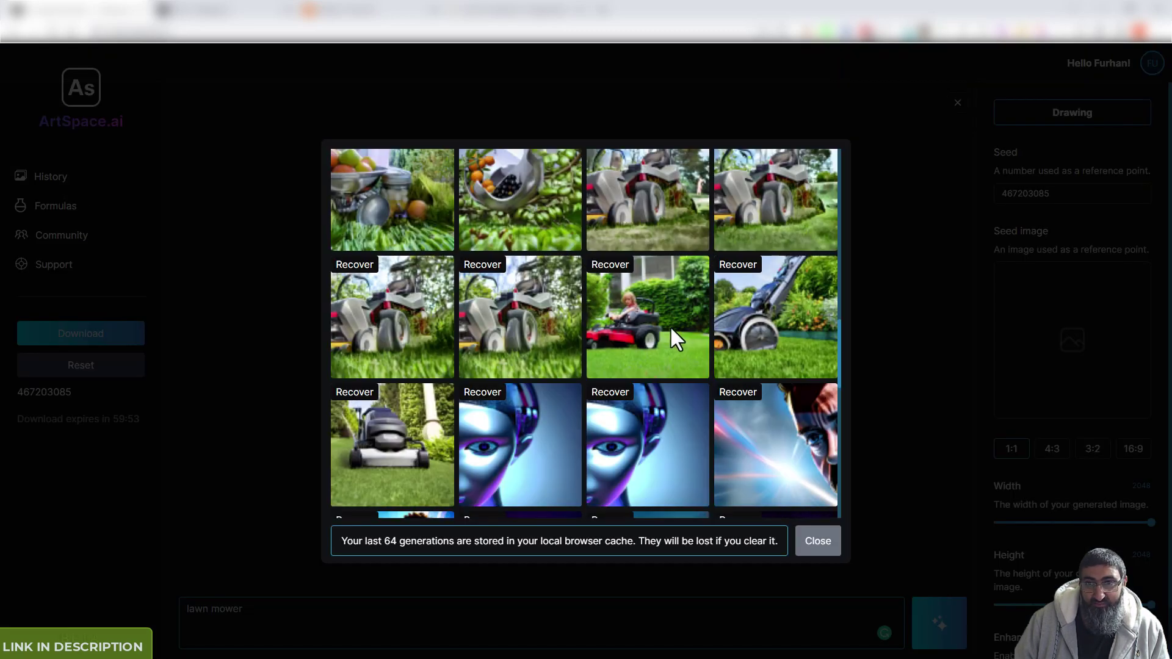
pyautogui.scroll(-2, 683, 332)
pyautogui.scroll(2, 769, 354)
pyautogui.scroll(-2, 763, 348)
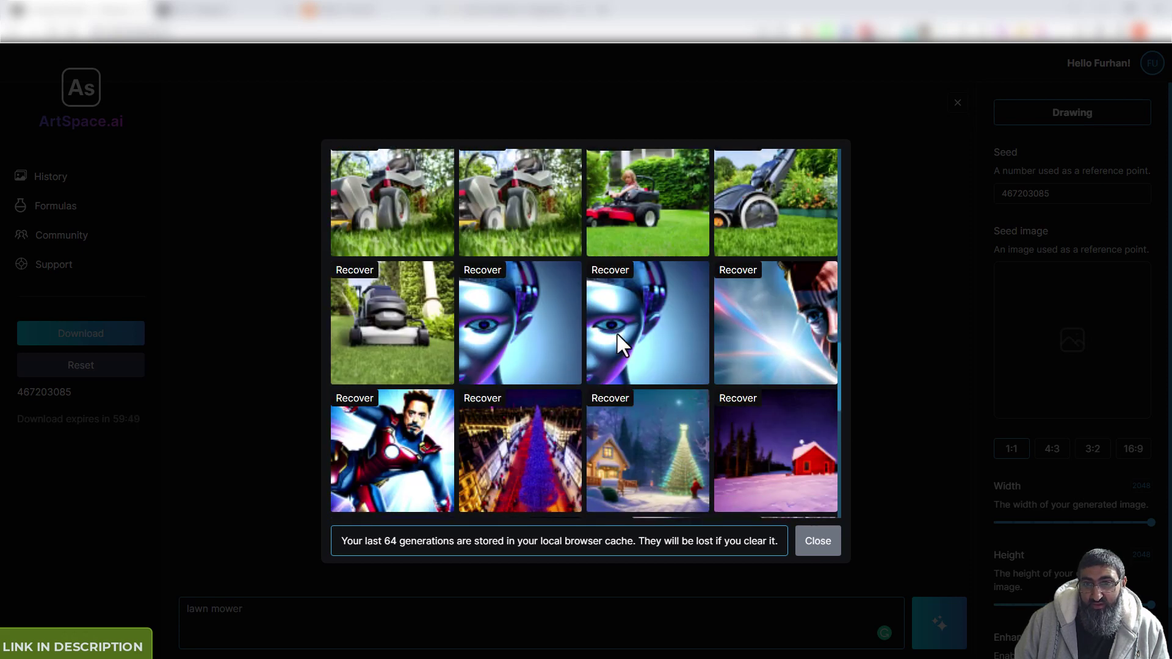
pyautogui.click(612, 272)
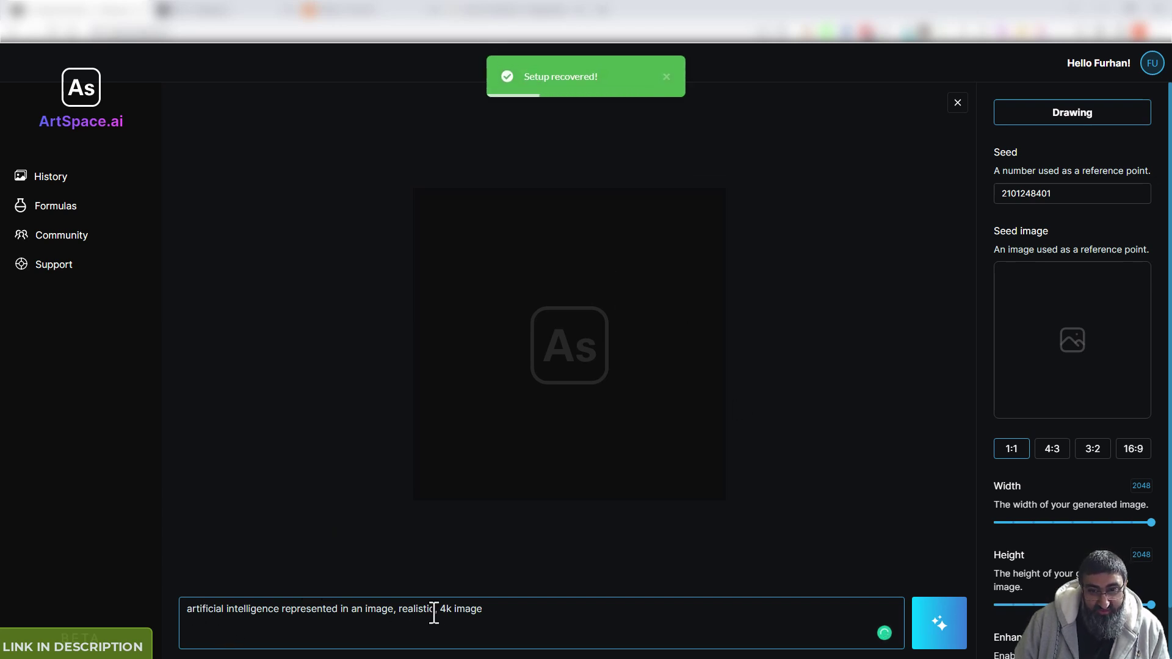
pyautogui.click(936, 628)
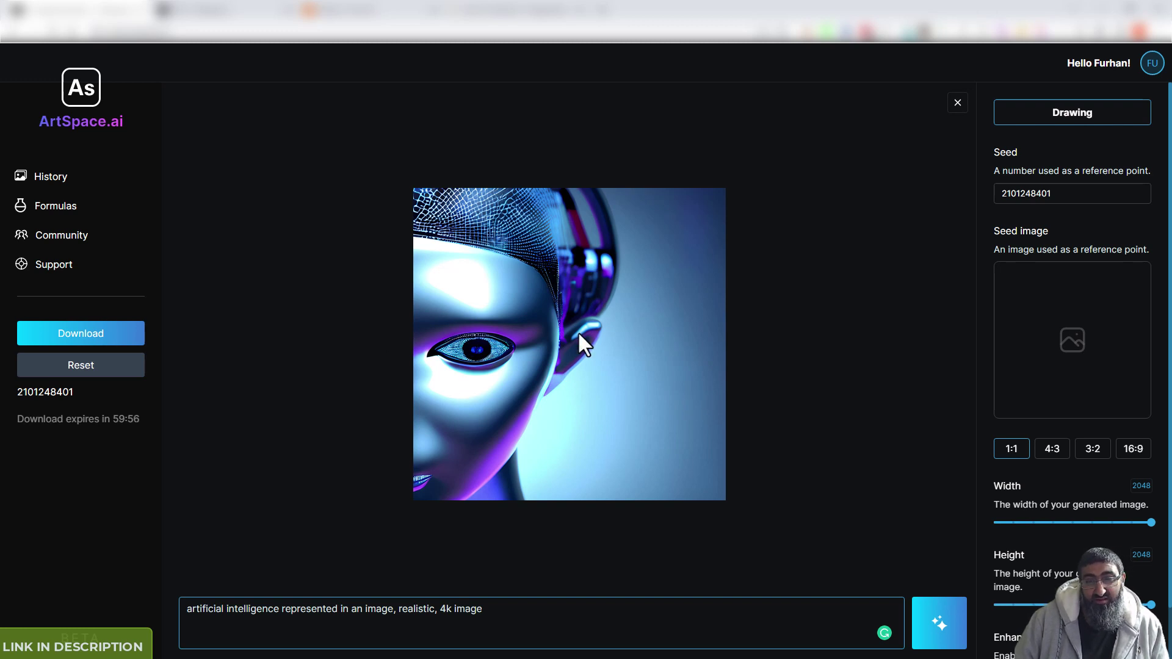
# Outpaint the robot face image to the right, keeping the artificial intelligence prompt
pyautogui.click(1094, 121)
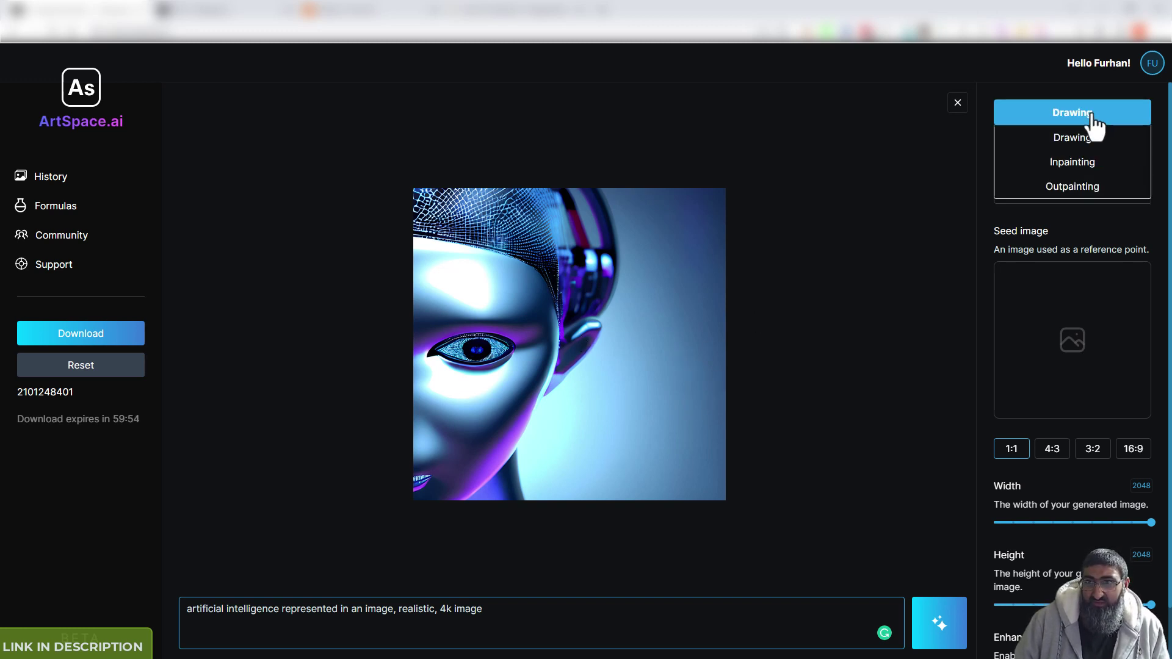
pyautogui.click(1080, 193)
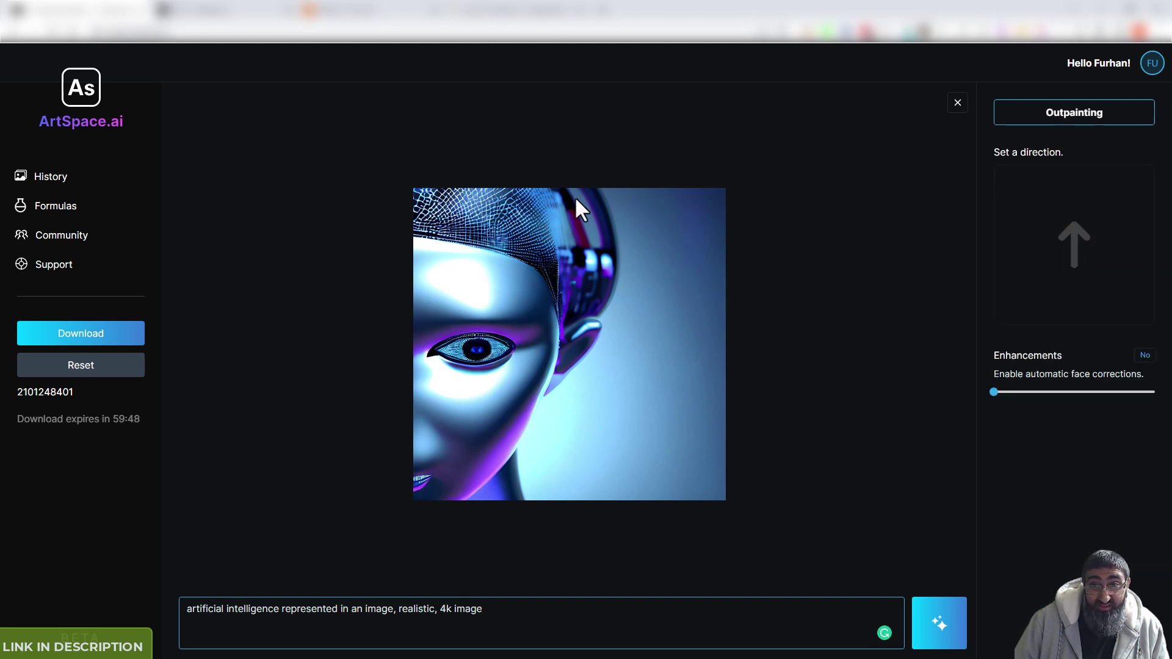
pyautogui.click(1078, 248)
pyautogui.click(1078, 247)
pyautogui.click(1080, 250)
pyautogui.click(1078, 248)
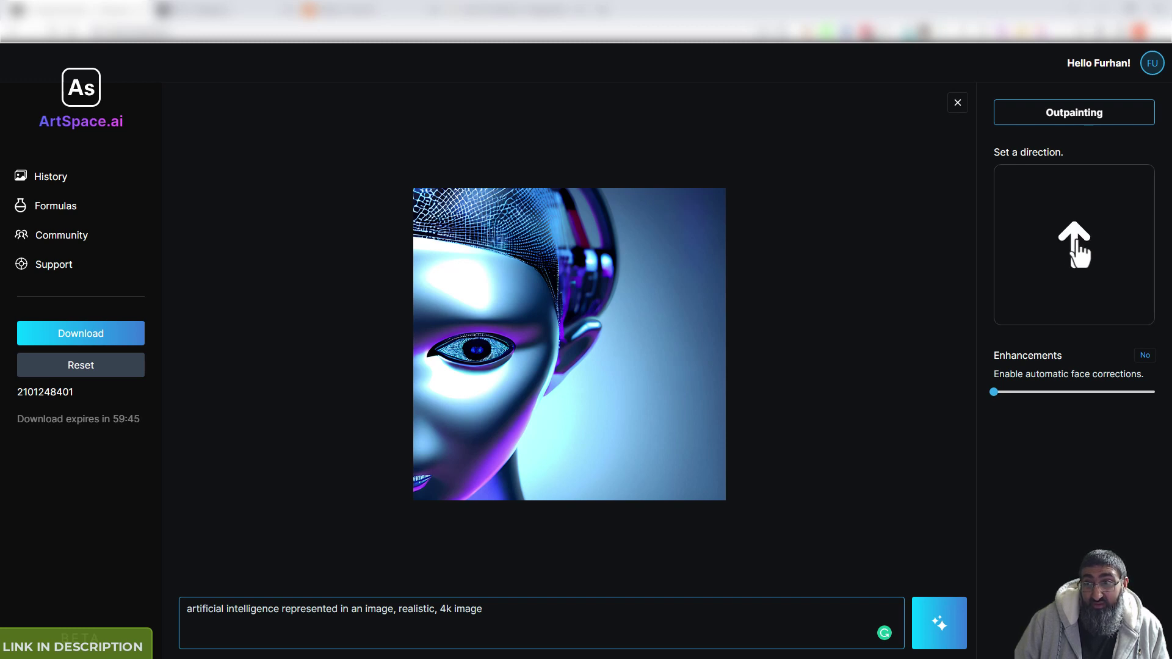
pyautogui.click(949, 629)
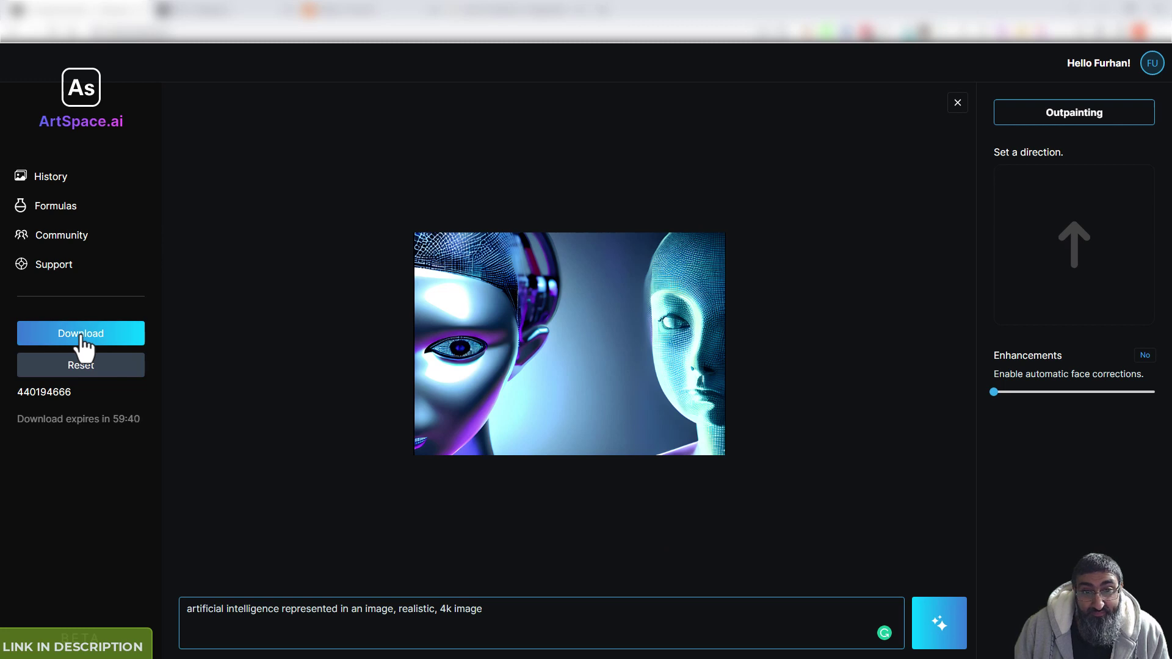
# Recover the light-beam "Robert Downey jr as superman" setup from the history and regenerate it in Drawing mode
pyautogui.click(74, 182)
pyautogui.scroll(-2, 651, 363)
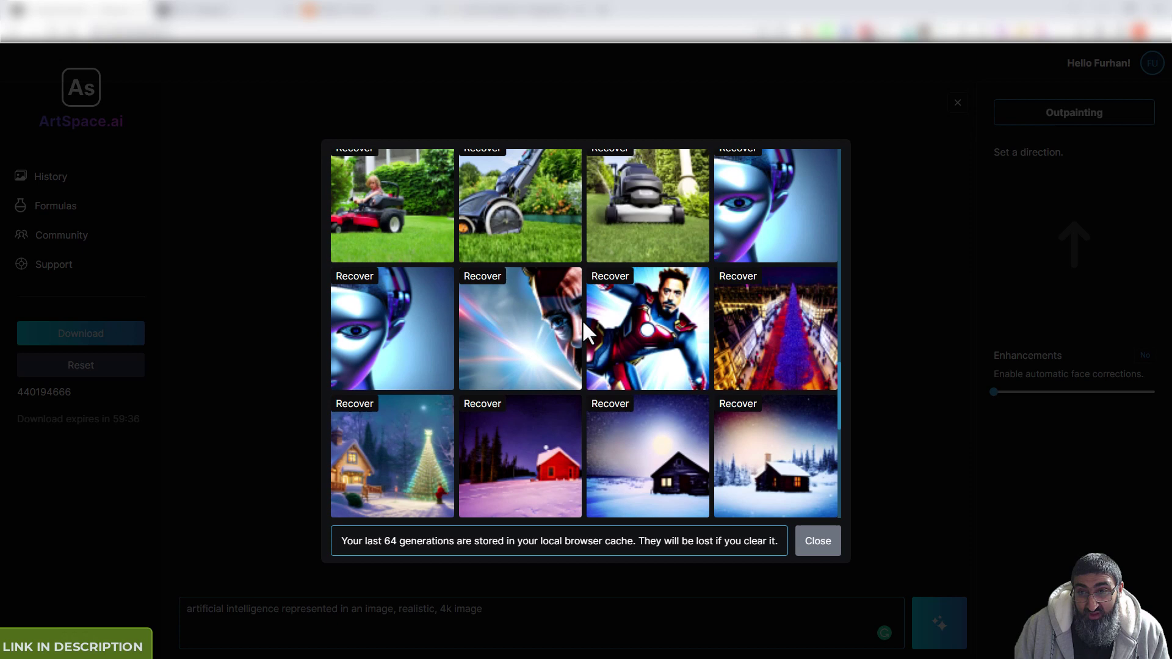
pyautogui.click(480, 282)
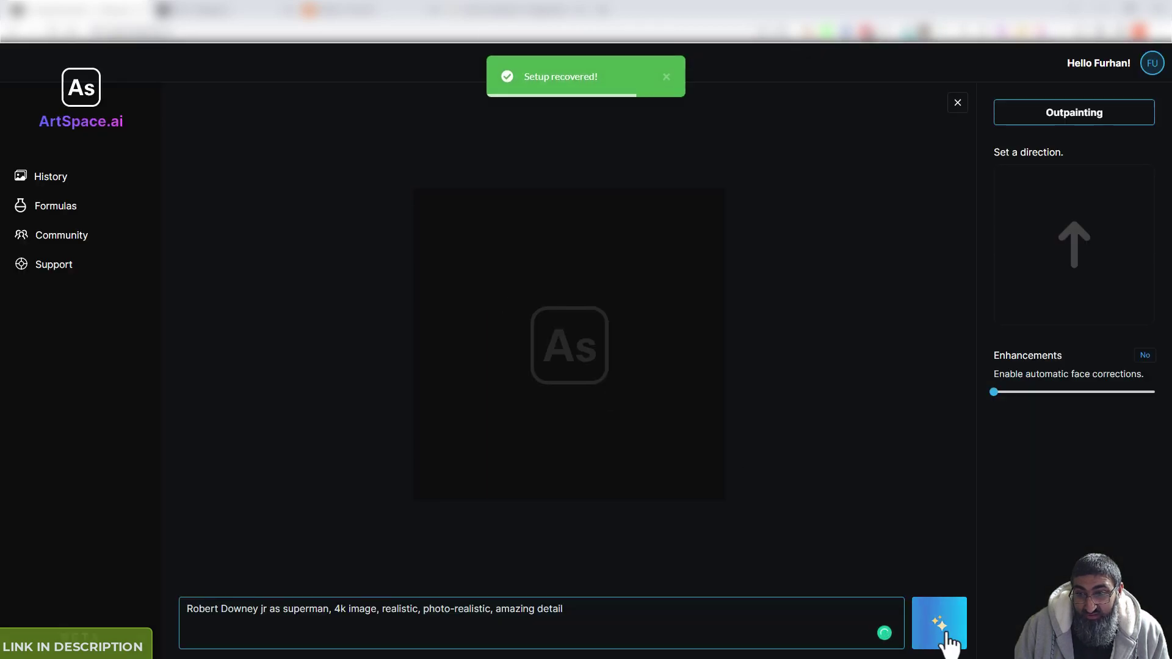
pyautogui.click(946, 641)
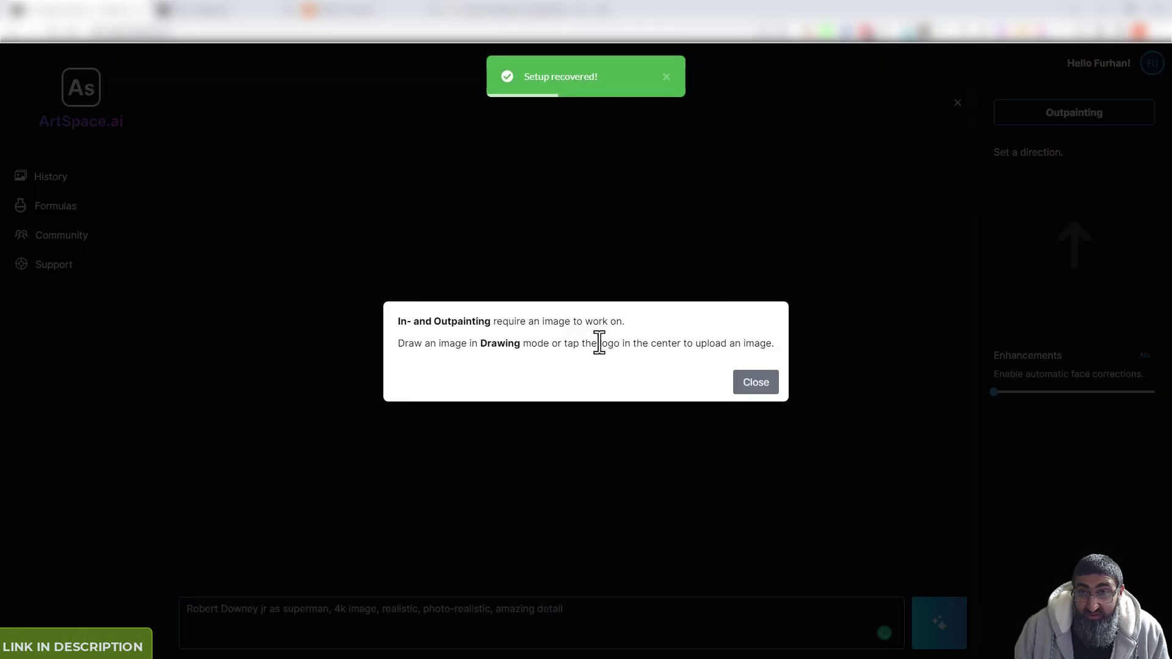
pyautogui.click(768, 388)
pyautogui.click(1059, 118)
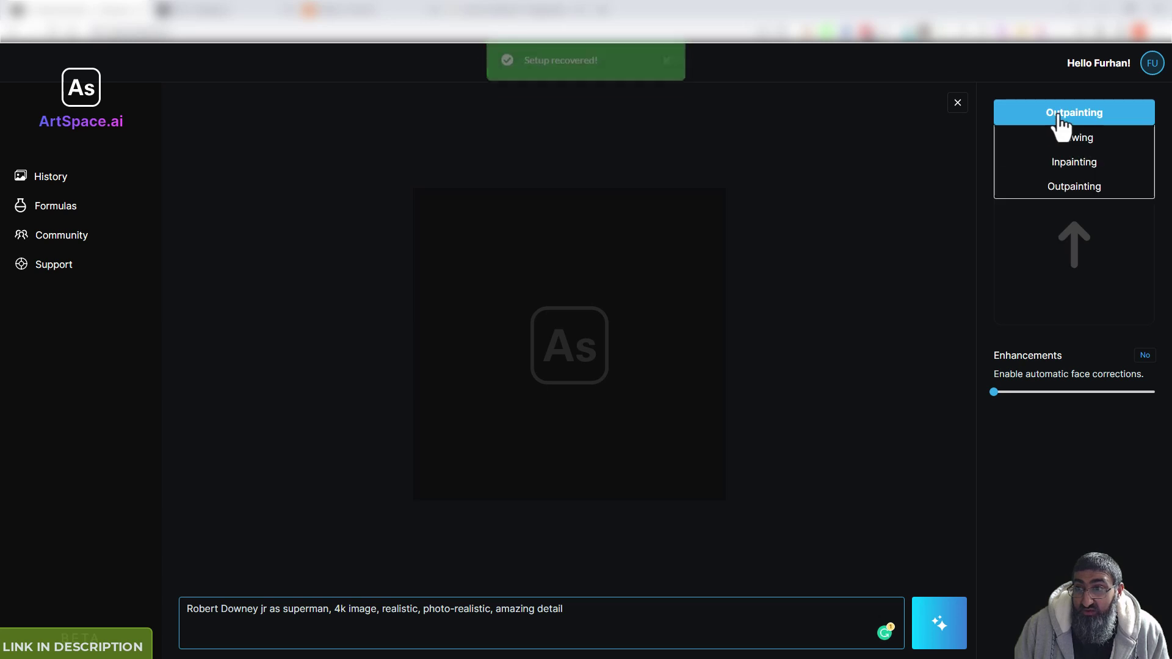
pyautogui.click(1060, 137)
pyautogui.click(931, 632)
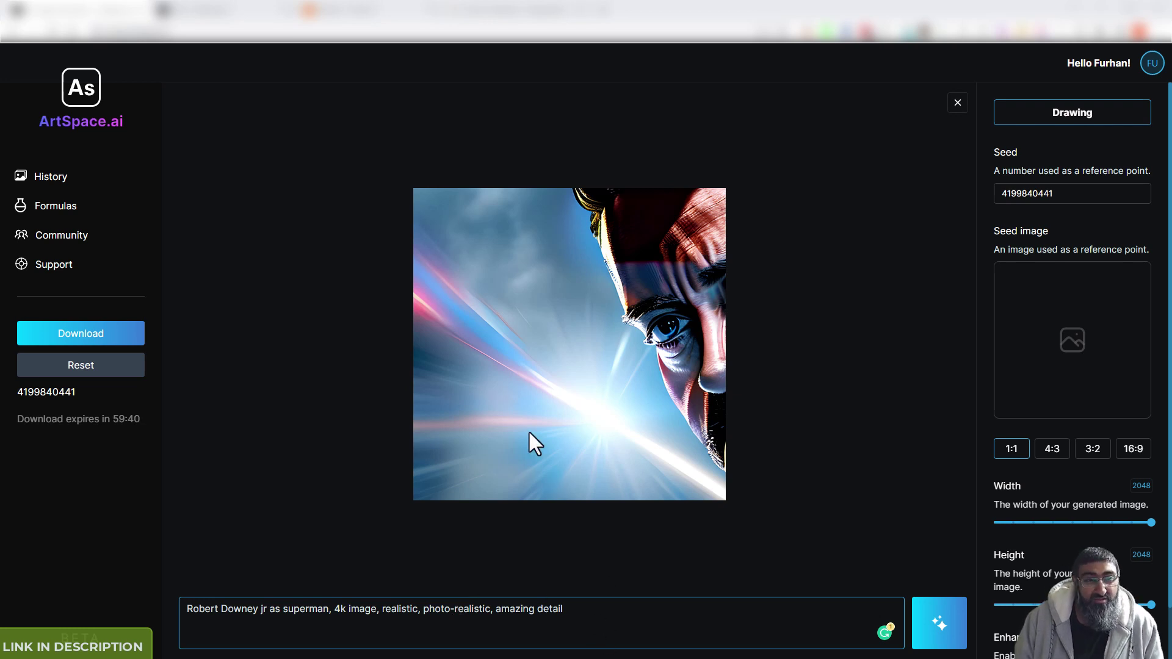
# Recover the "robert downey jr as supermak" setup with the red and blue armoured figure from the history and regenerate it
pyautogui.click(72, 191)
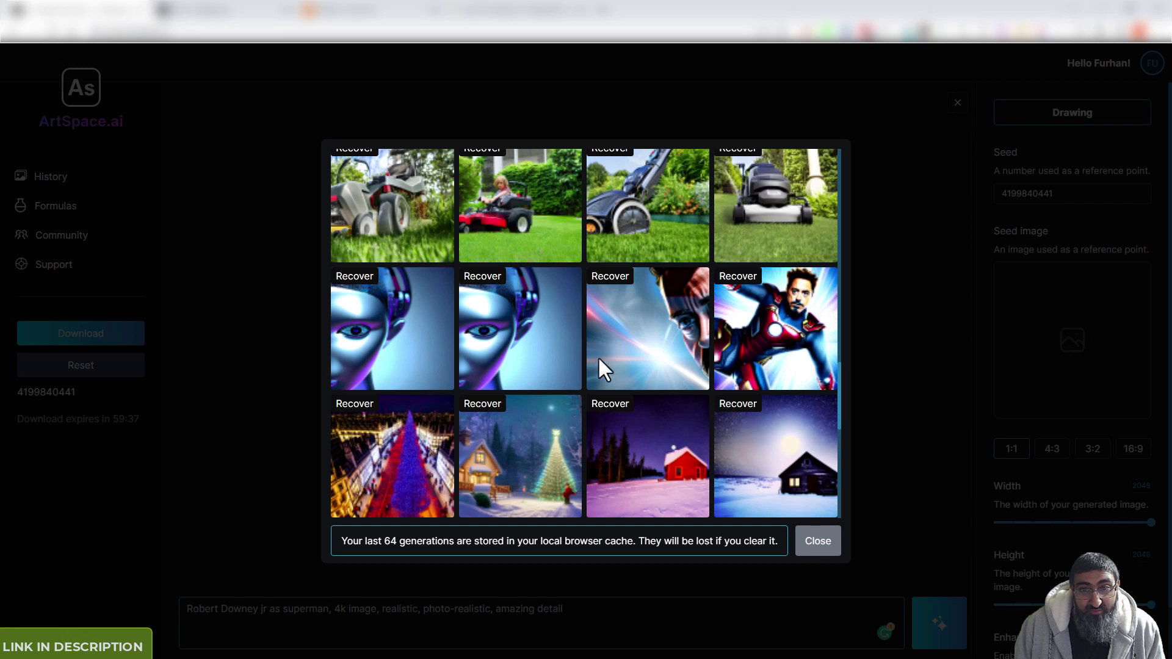
pyautogui.click(748, 282)
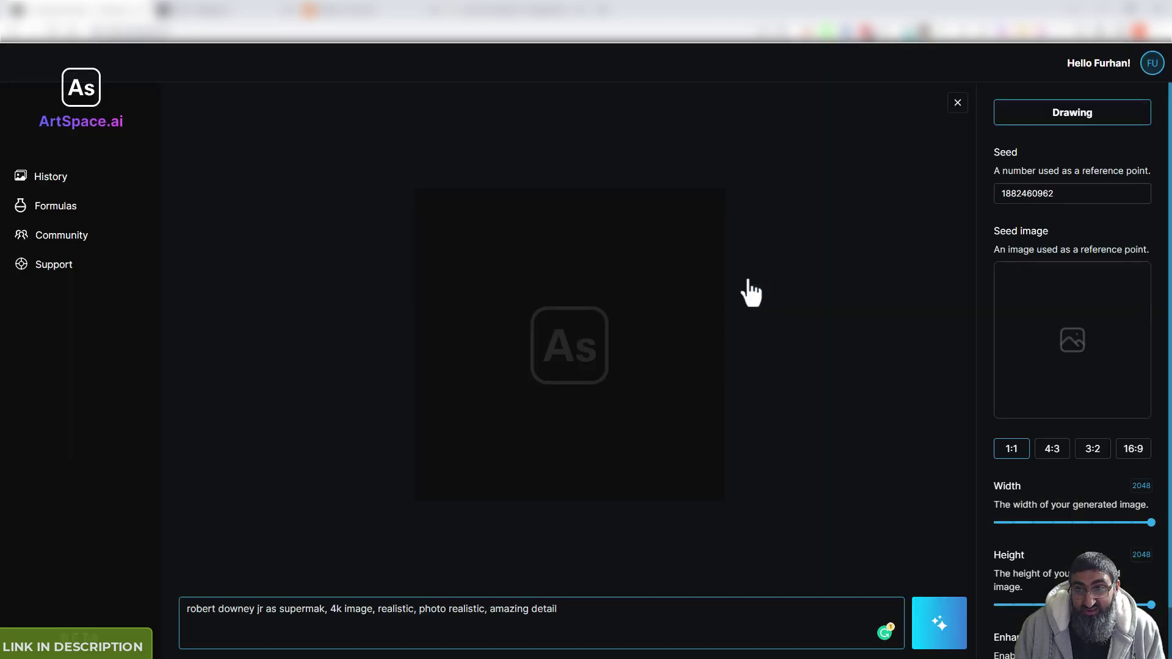
pyautogui.click(949, 619)
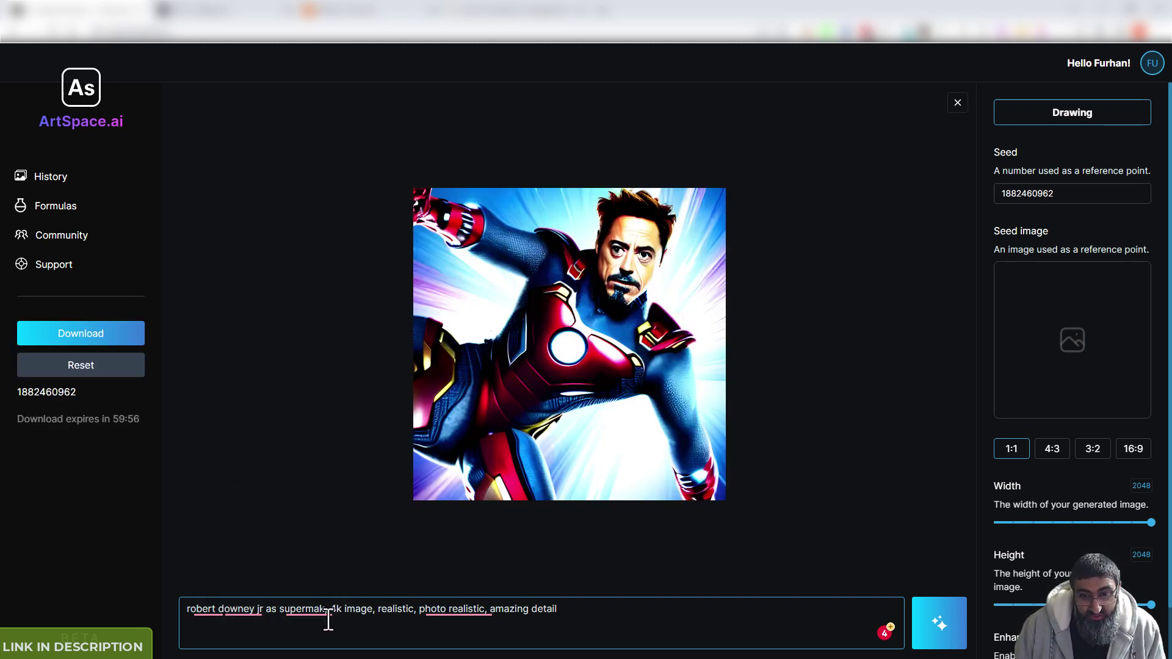
pyautogui.moveTo(324, 610)
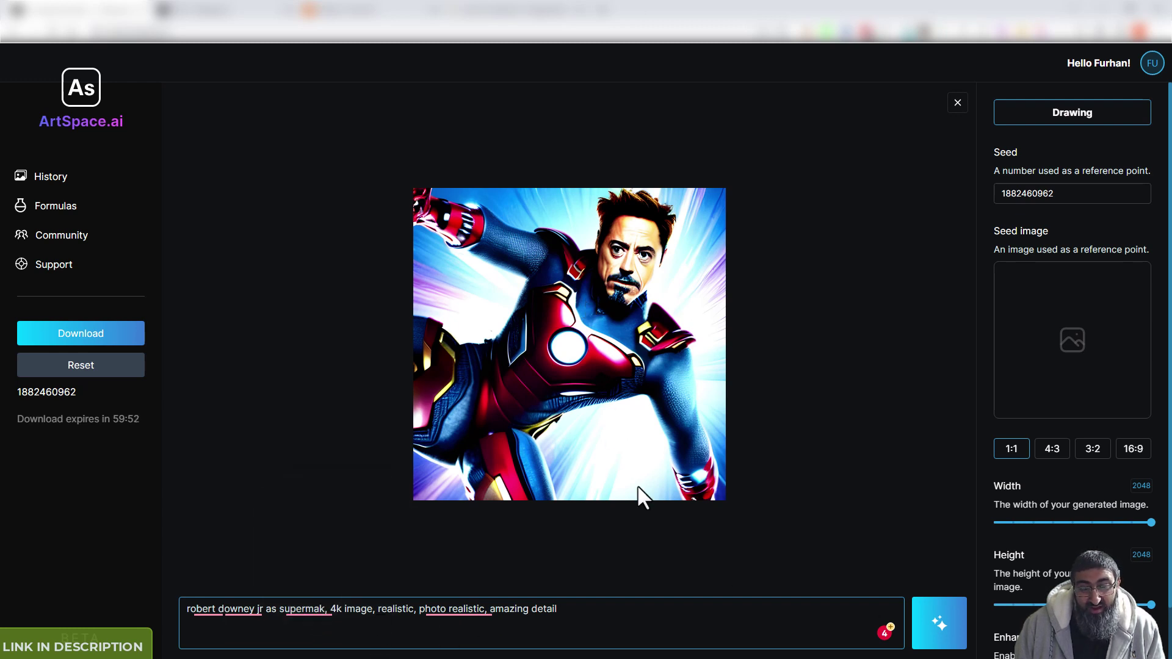
# Recover the "London oxford street christmas lights" setup from the generation history and regenerate the aerial view
pyautogui.click(78, 183)
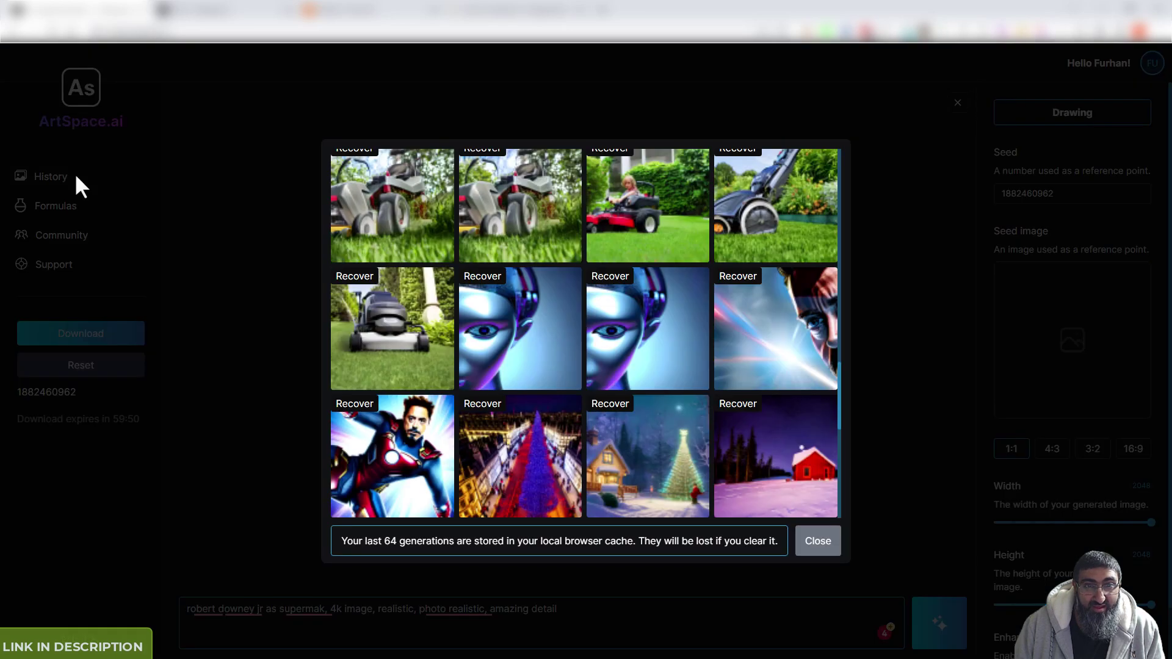
pyautogui.scroll(-2, 611, 307)
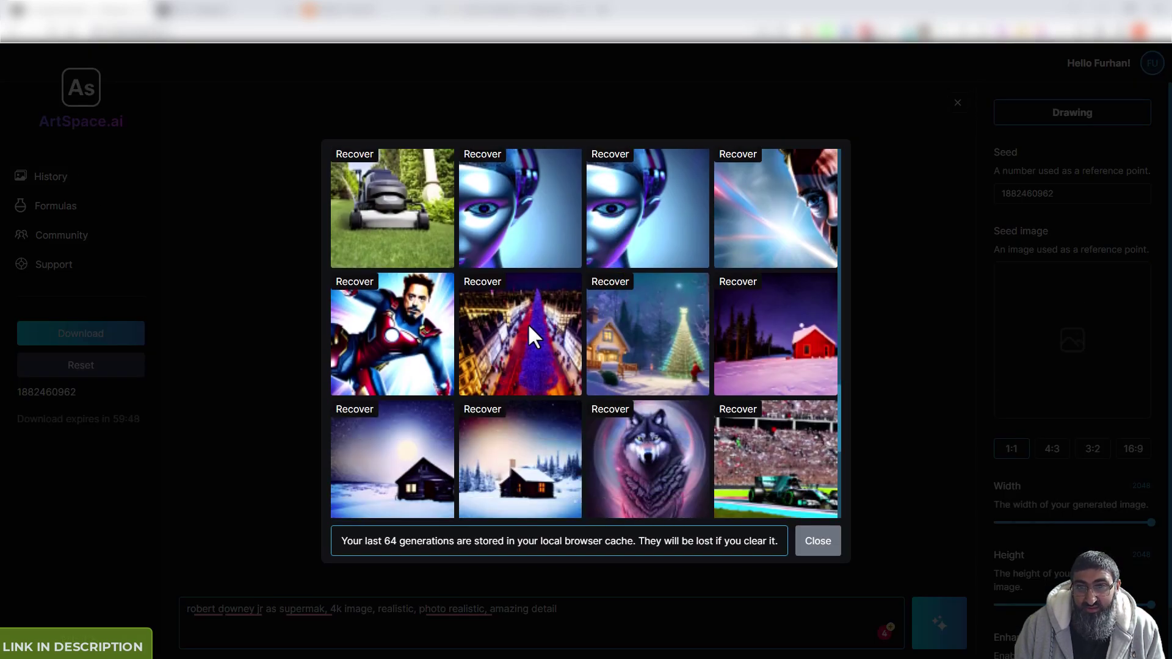
pyautogui.click(489, 283)
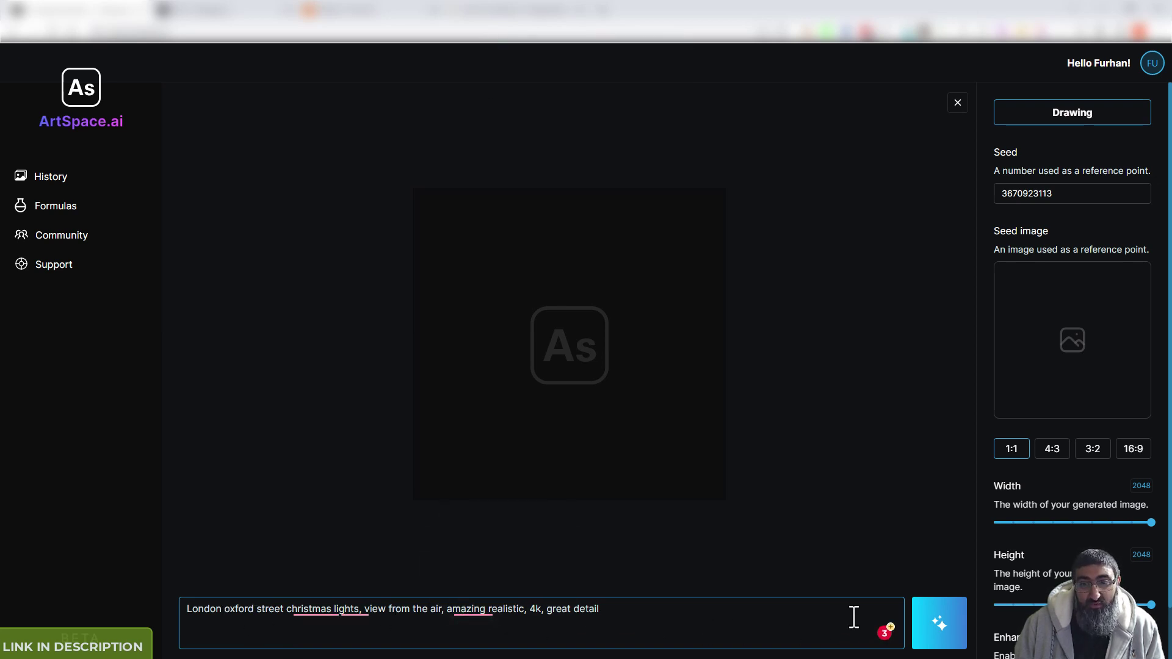
pyautogui.click(936, 621)
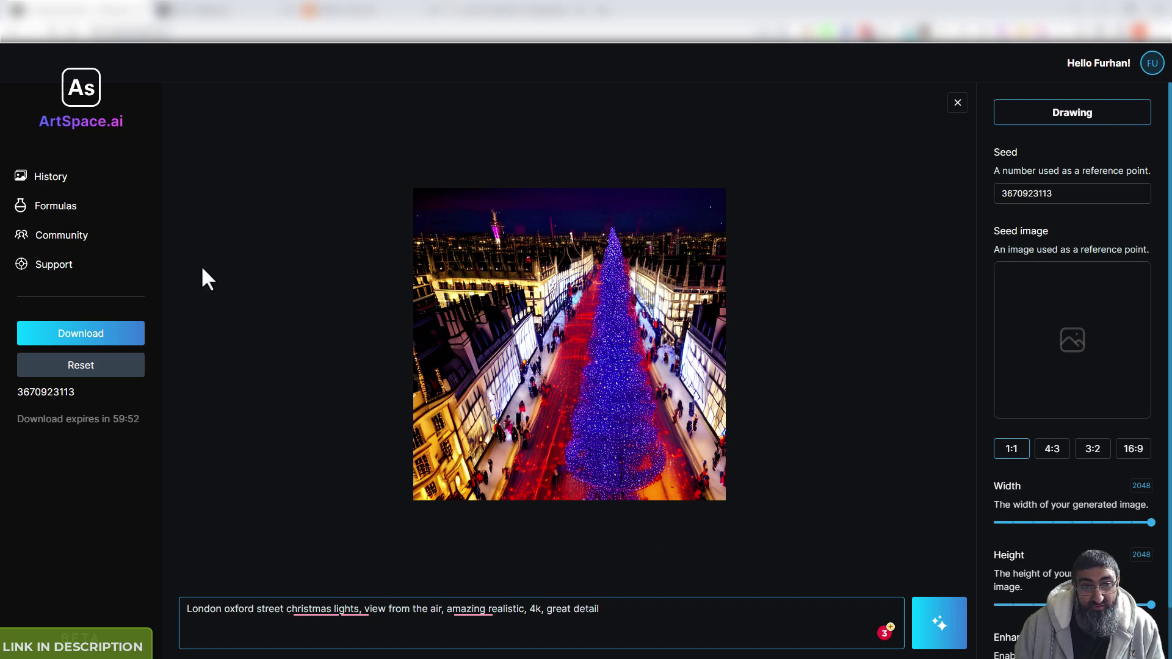
# Recover the "Wolf King" setup from the generation history and regenerate the wolf portrait
pyautogui.click(51, 179)
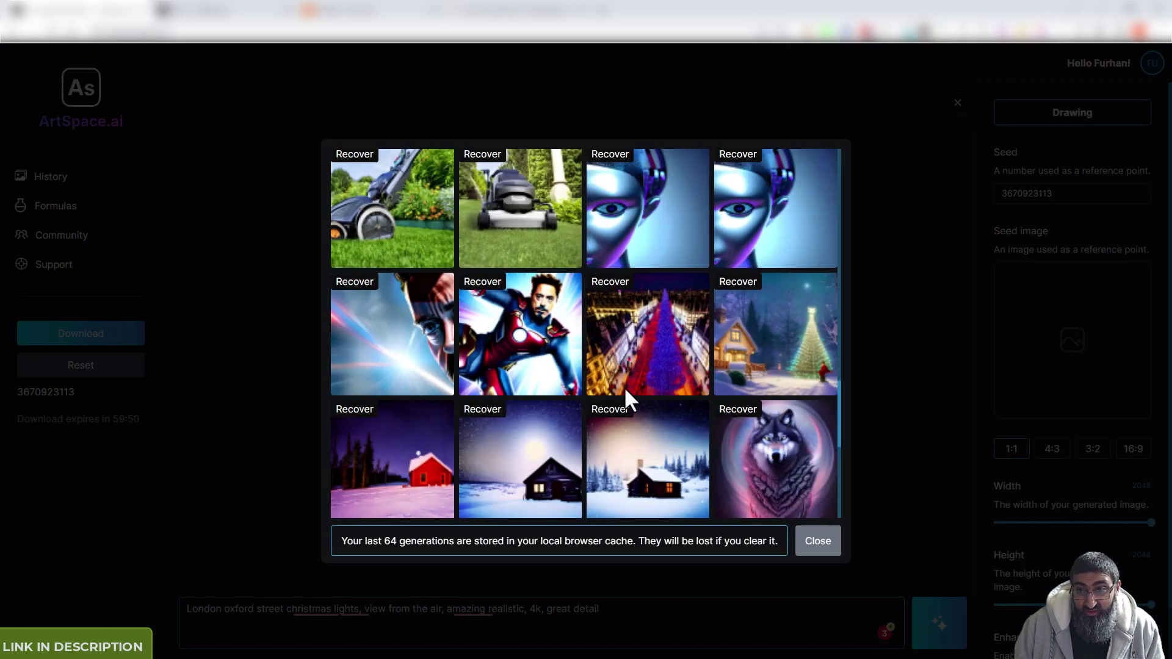
pyautogui.scroll(-1, 624, 386)
pyautogui.click(738, 348)
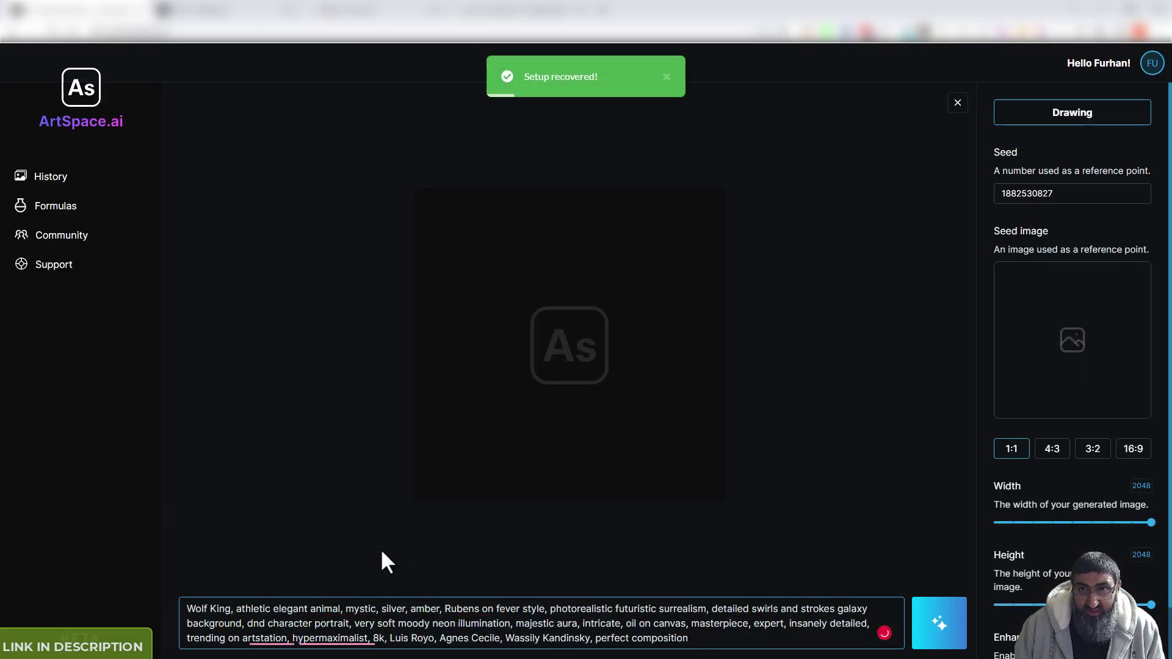
pyautogui.click(943, 627)
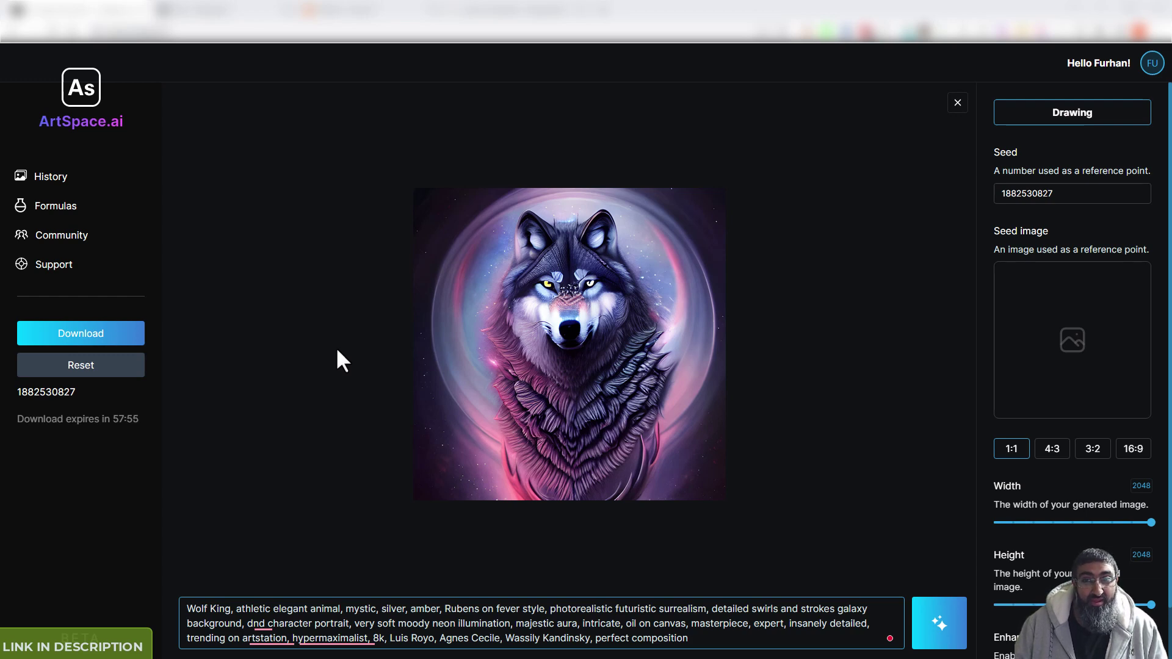
# Recover the cricket batsman setup at Lord's from the generation history and regenerate the sports photograph
pyautogui.click(53, 178)
pyautogui.scroll(-2, 688, 293)
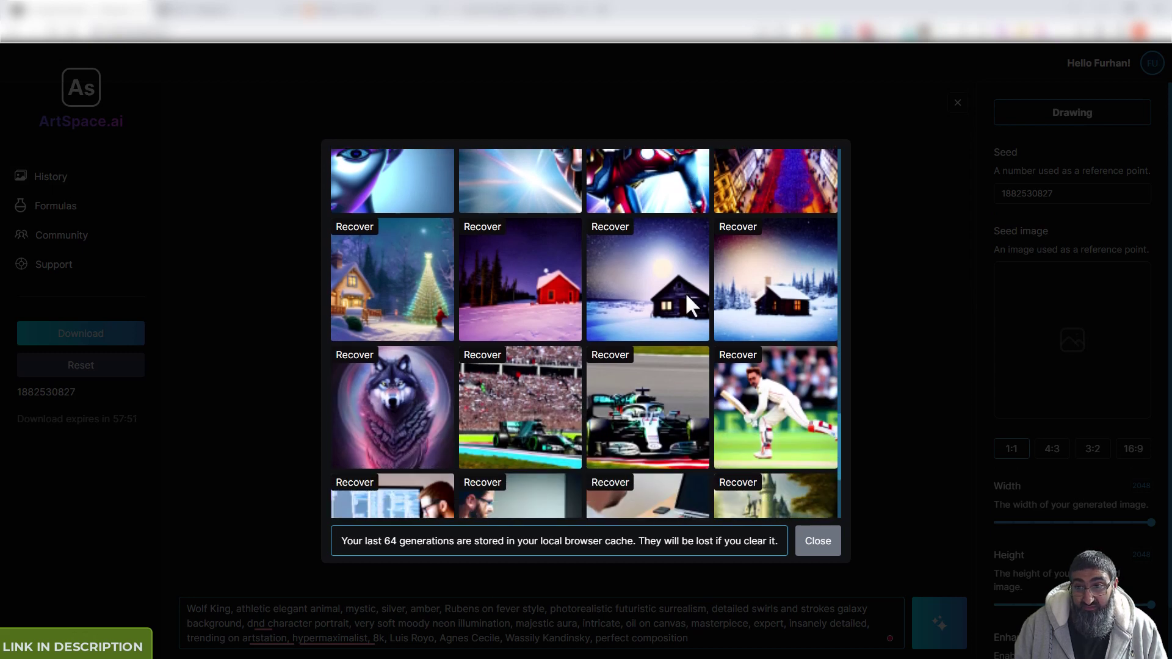
pyautogui.click(738, 359)
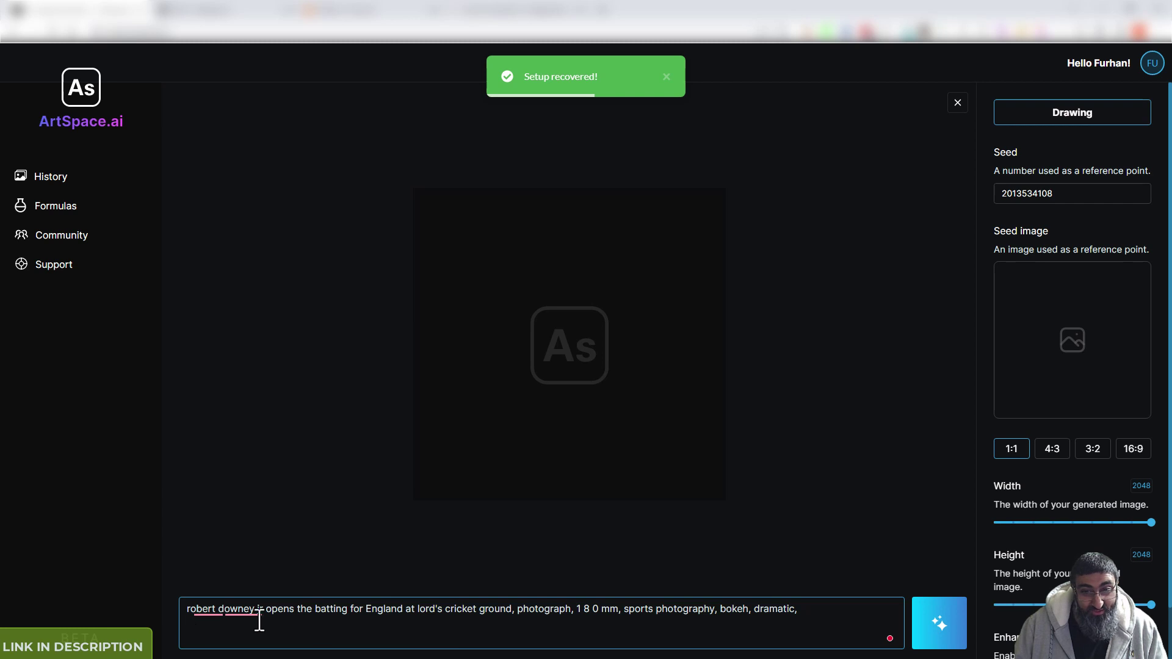
pyautogui.click(952, 636)
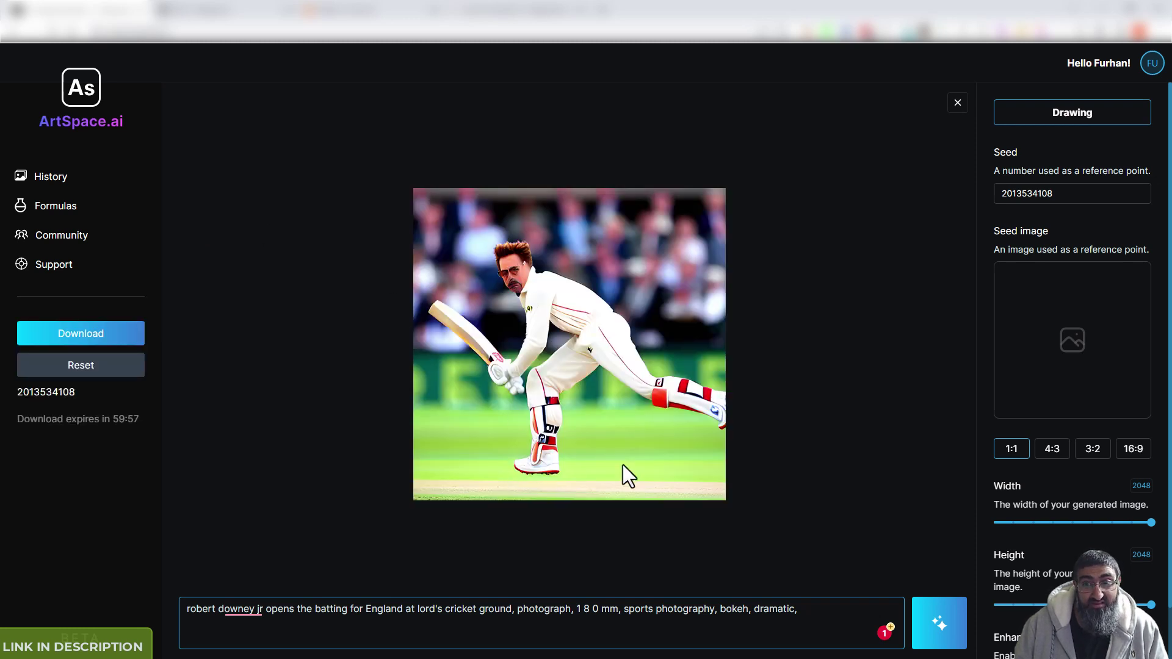
# Recover the "programmer working hard on coding at home" setup from the generation history and regenerate the image
pyautogui.click(48, 180)
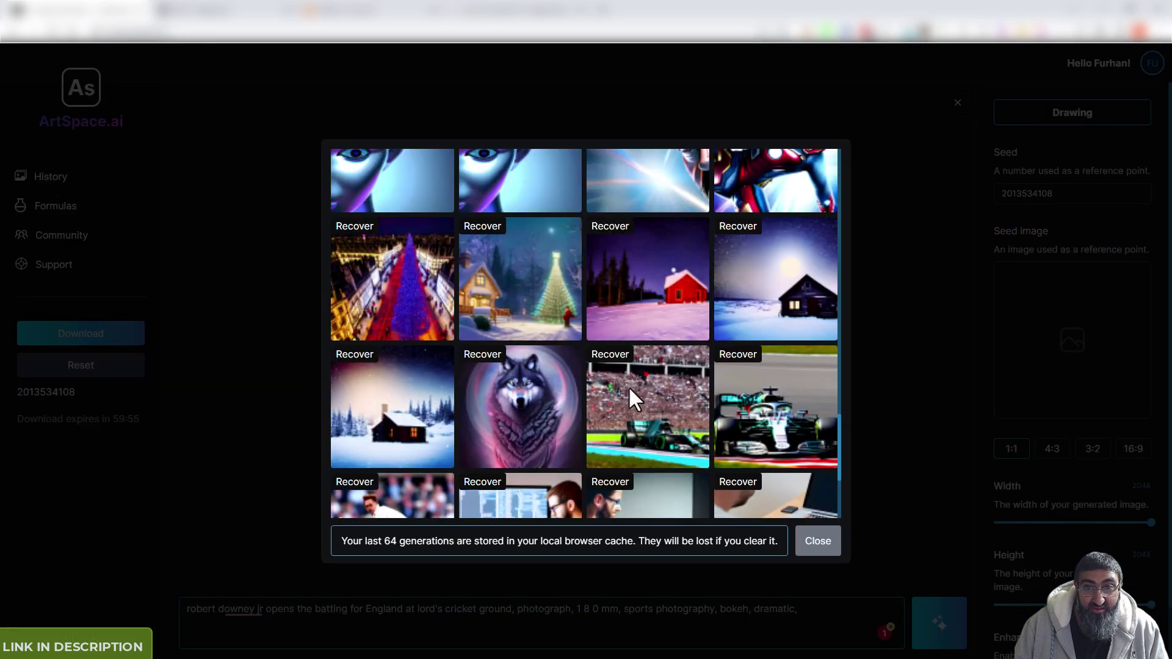
pyautogui.scroll(-2, 558, 354)
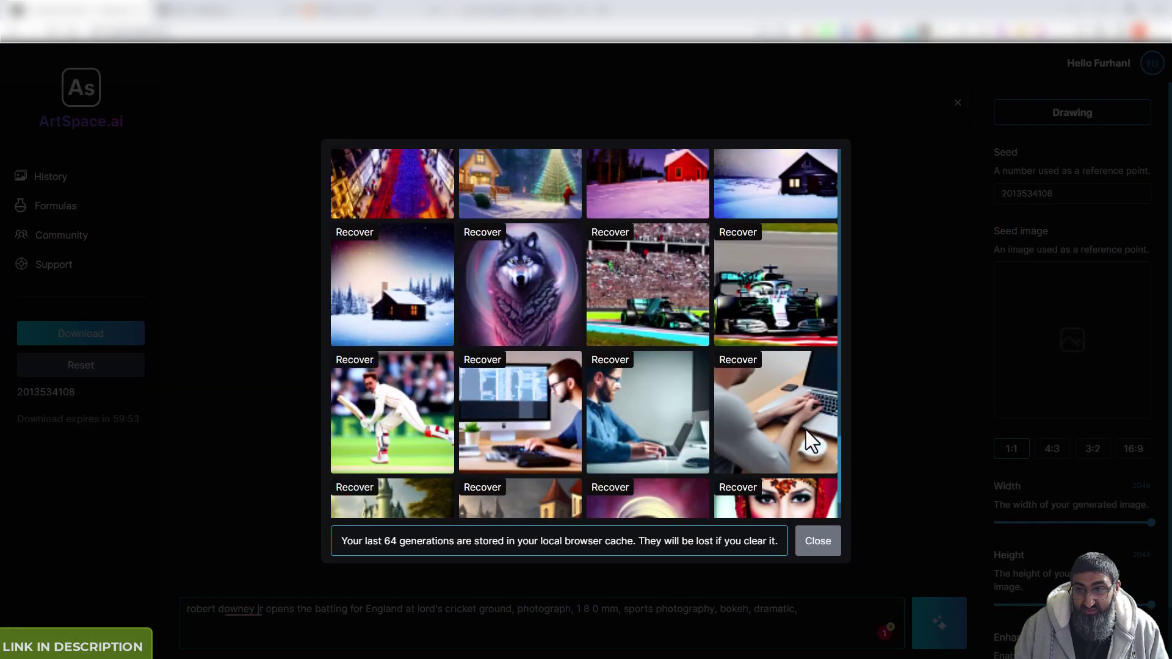
pyautogui.click(486, 362)
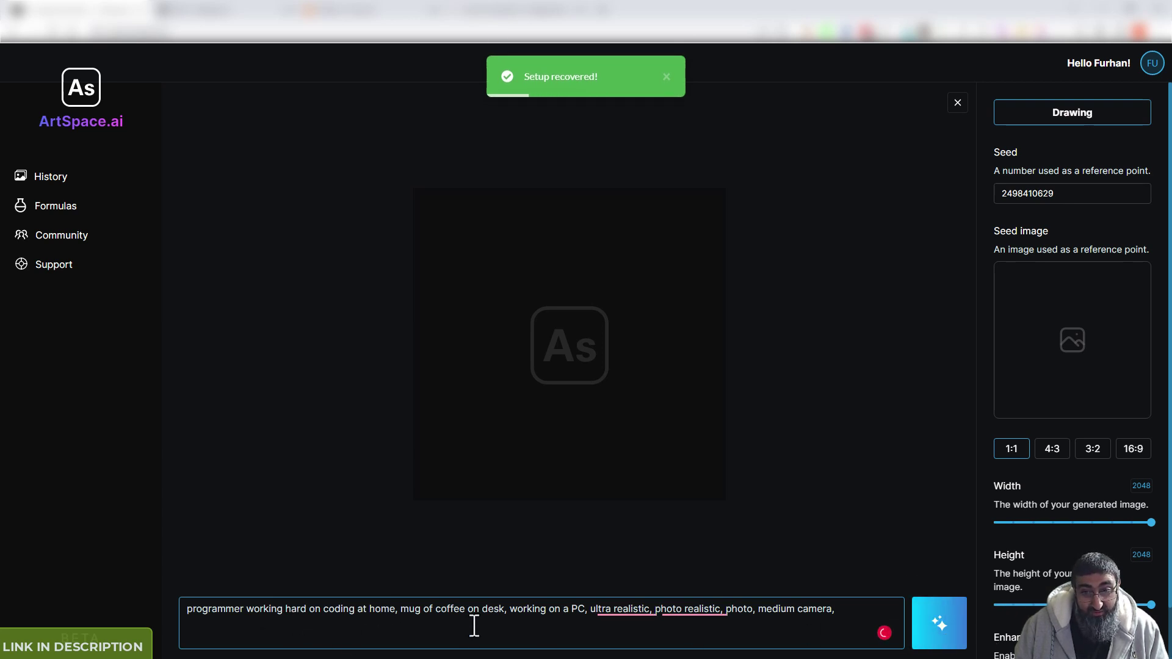
pyautogui.click(943, 631)
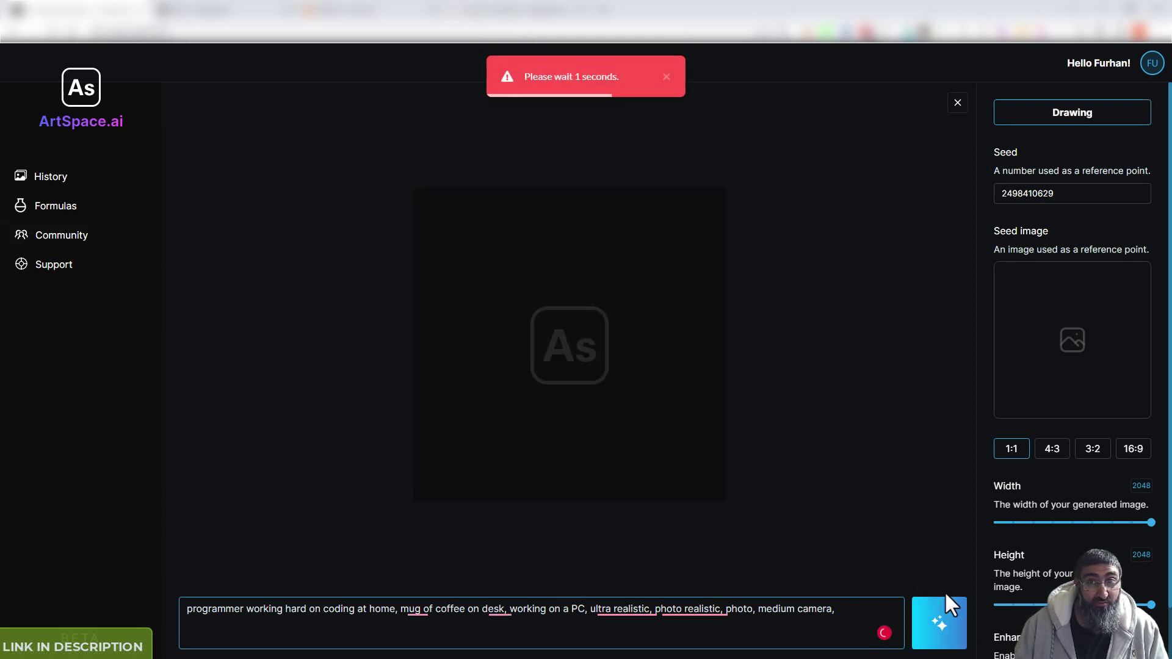
pyautogui.click(942, 617)
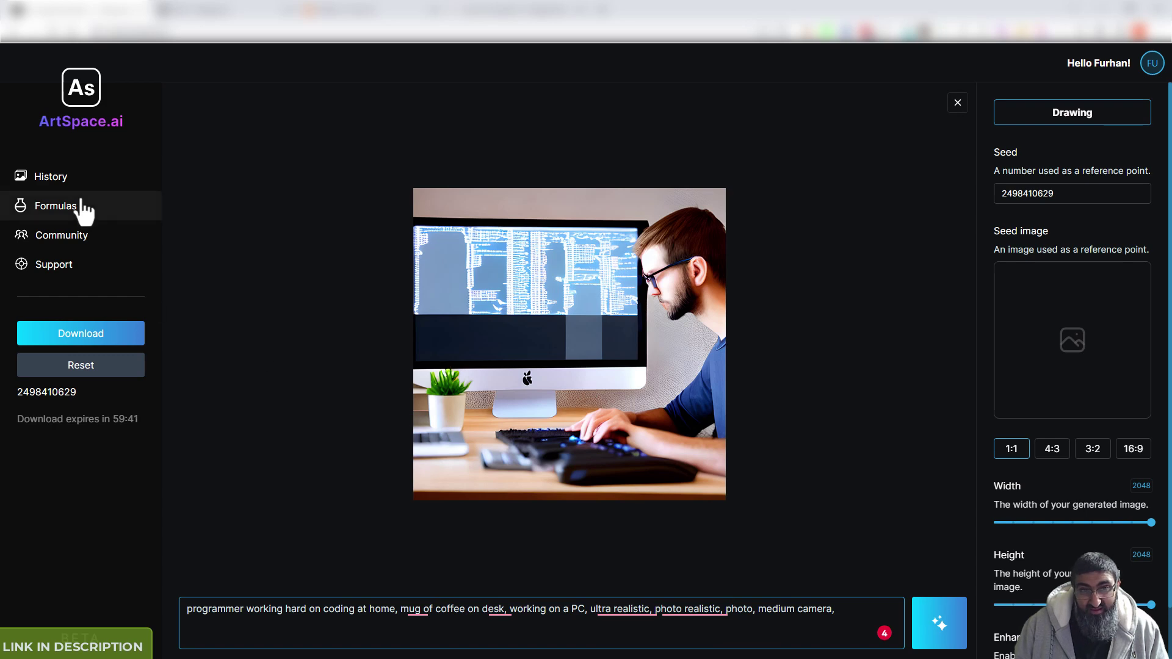
# Recover the "Lewis Hamilton winning the Formula 1 Drivers World Championship" setup from the generation history and regenerate the action photograph
pyautogui.click(68, 183)
pyautogui.scroll(-2, 699, 369)
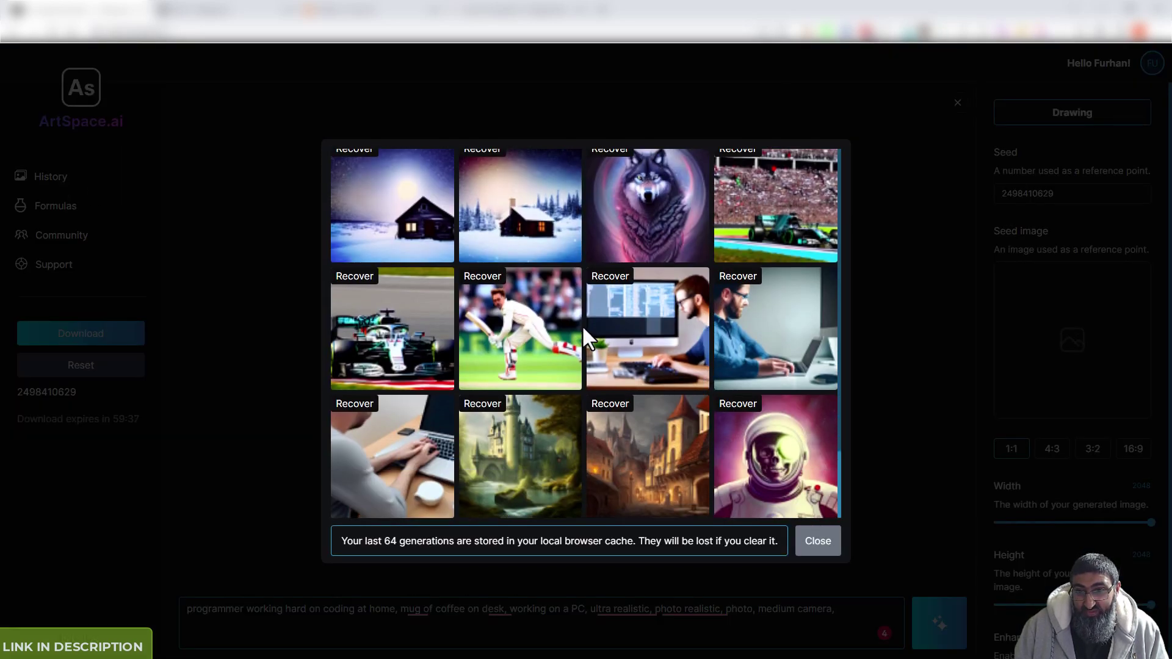
pyautogui.scroll(1, 570, 357)
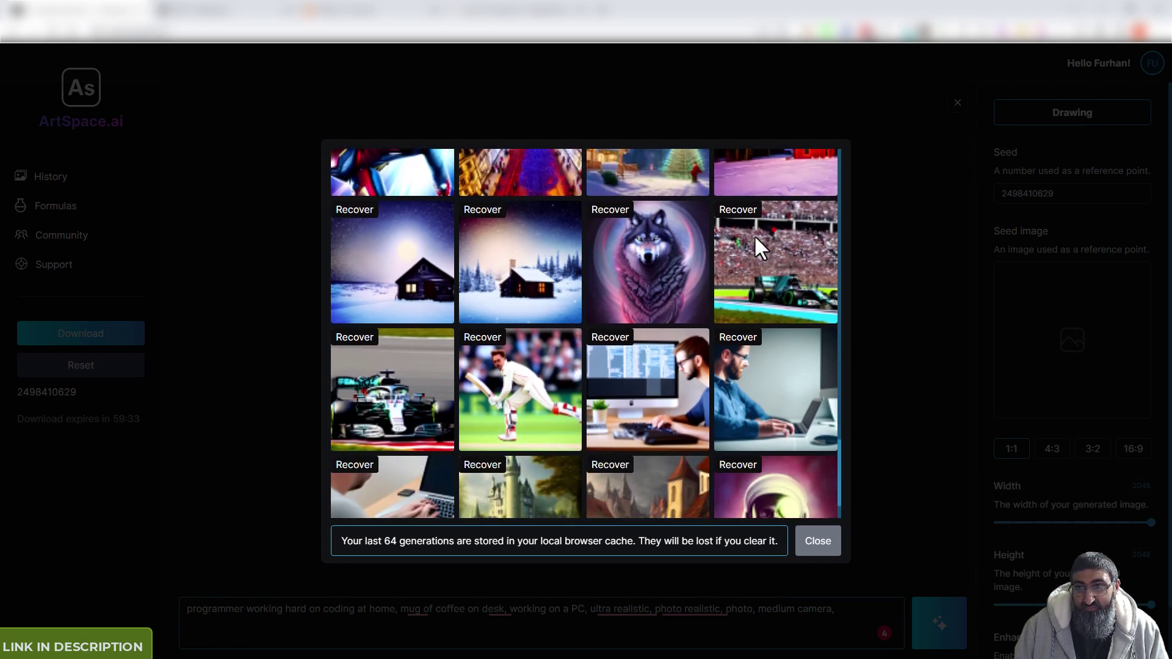
pyautogui.click(743, 210)
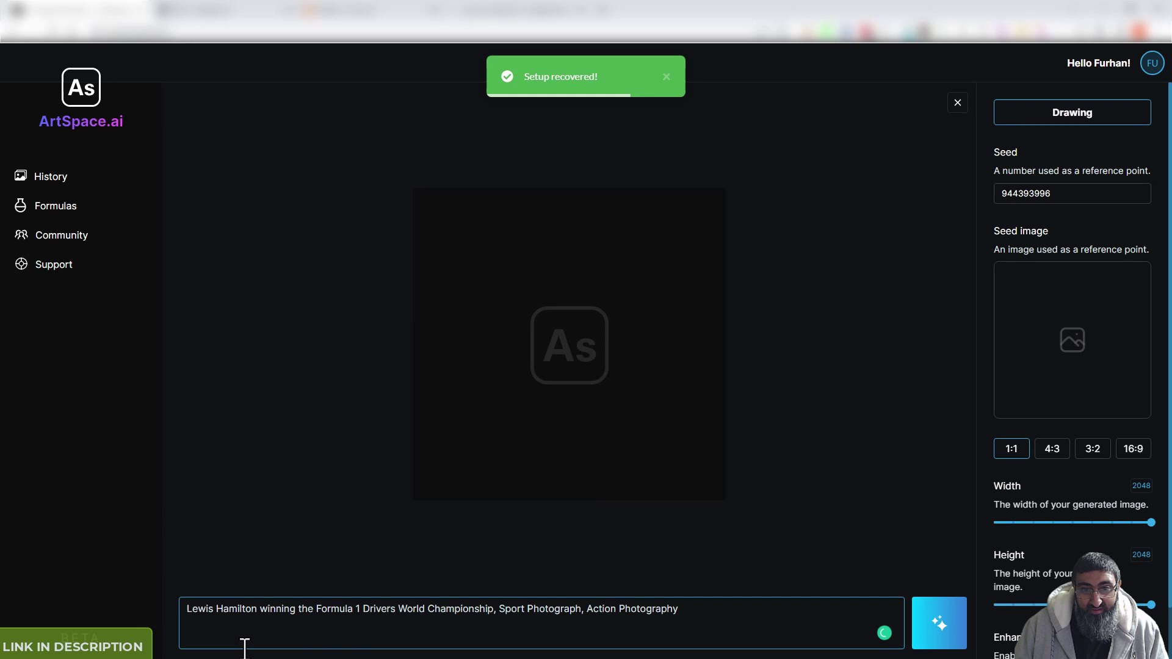
pyautogui.click(938, 623)
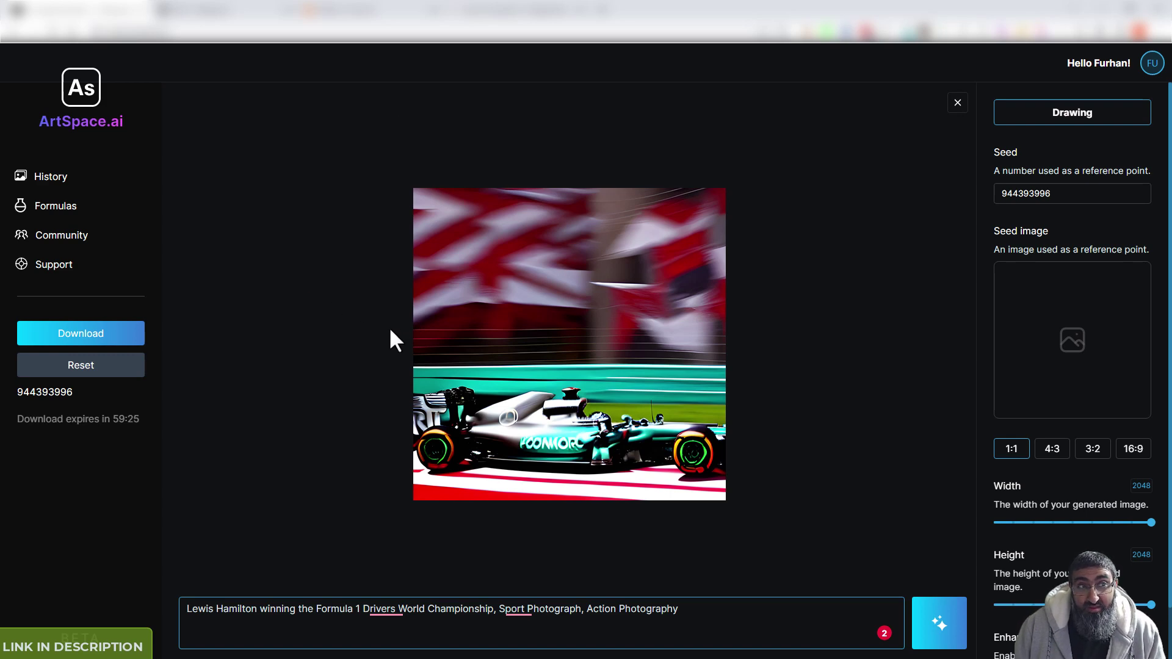
# Switch to the Etsy UK wall art search and reload the suspended page
pyautogui.click(336, 14)
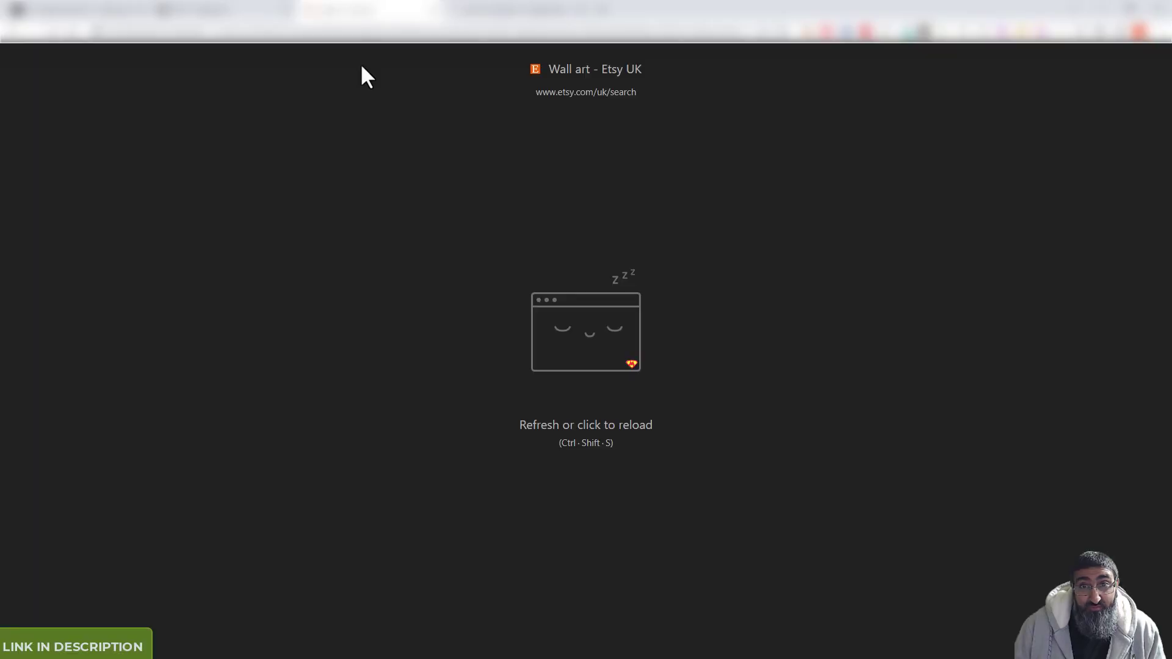
pyautogui.click(536, 358)
pyautogui.click(485, 15)
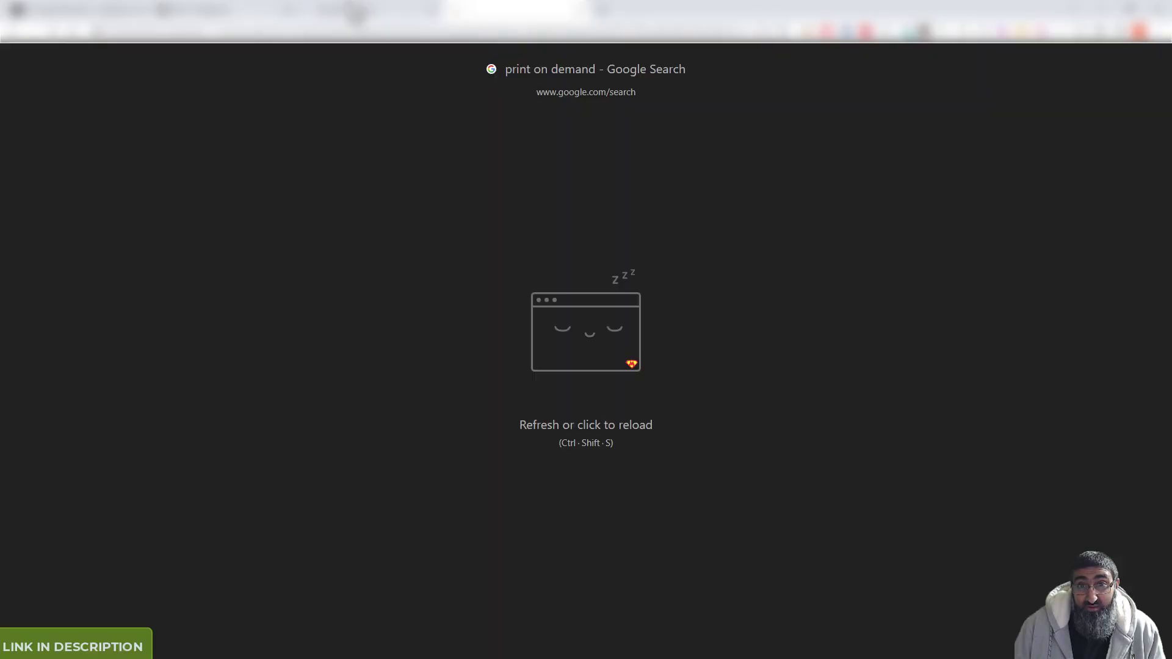
pyautogui.click(357, 12)
pyautogui.click(499, 310)
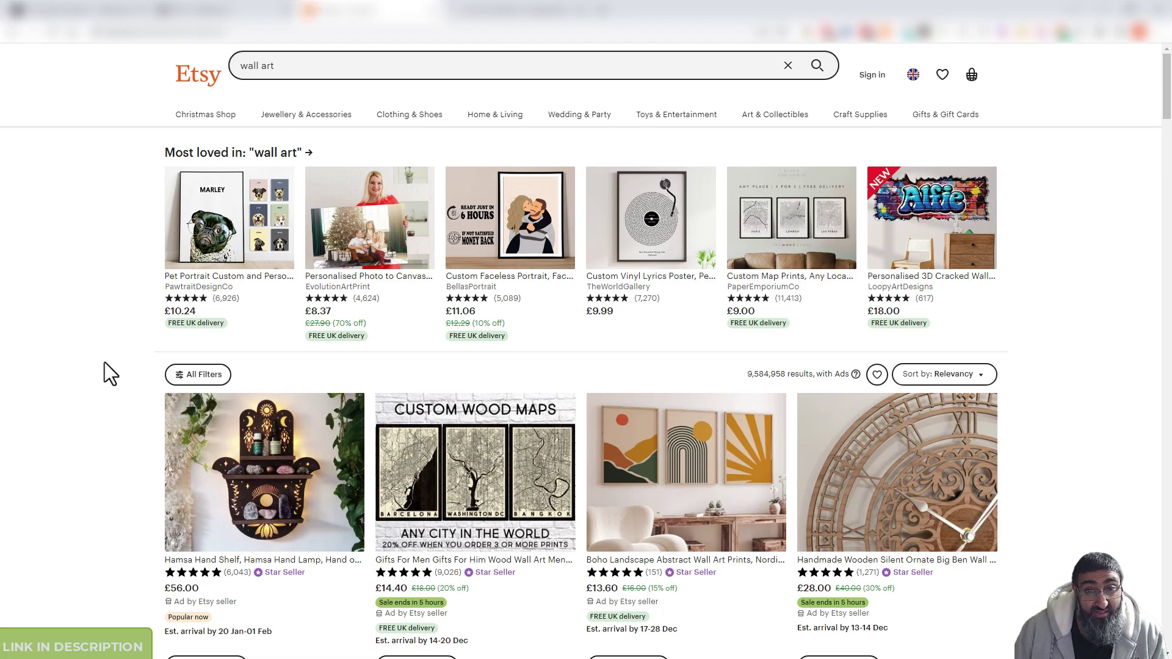
# Examine the styles and prices of the wall art listings on Etsy, from prints and posters to canvases
pyautogui.scroll(-1, 131, 366)
pyautogui.scroll(-7, 702, 427)
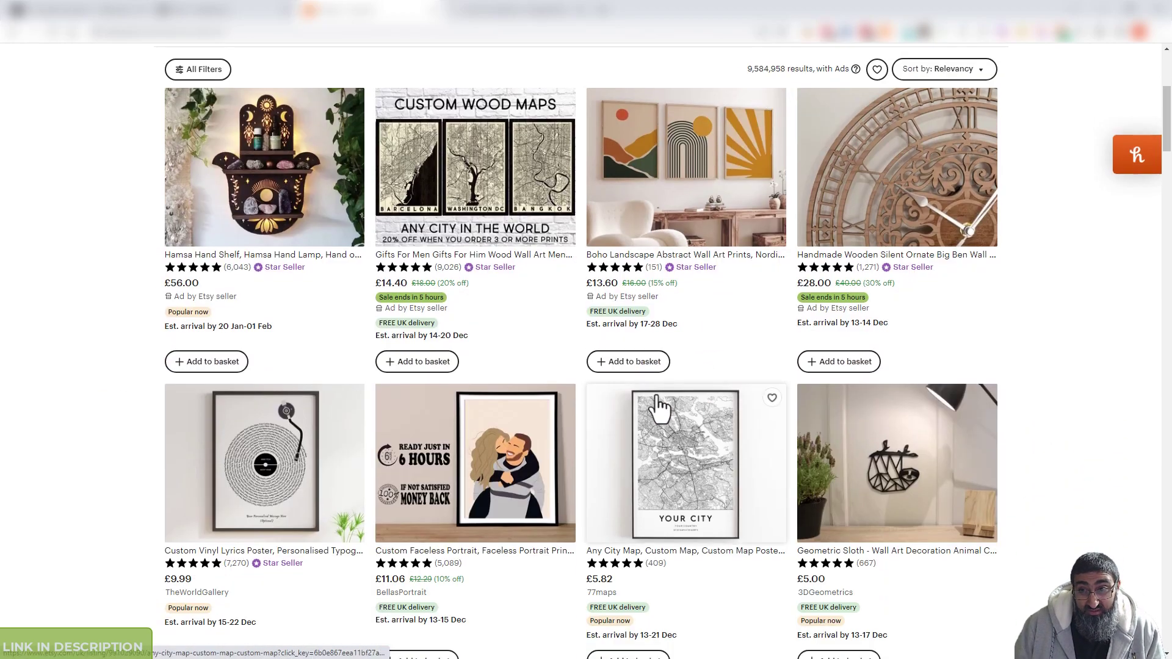
pyautogui.scroll(-5, 517, 483)
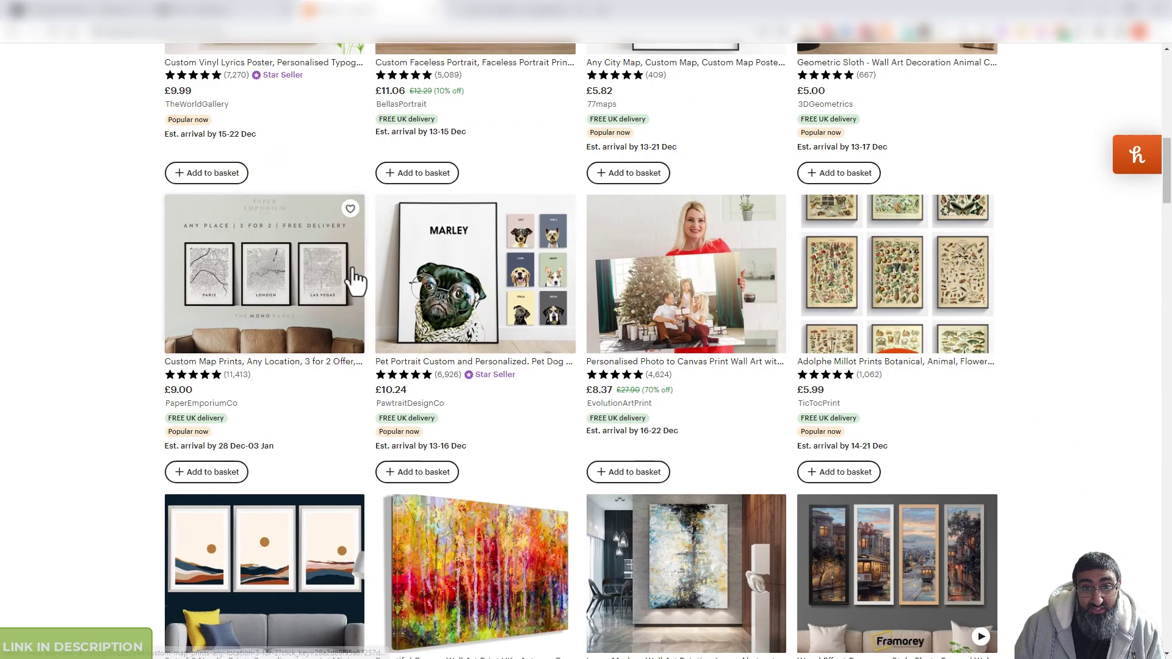
pyautogui.scroll(-4, 416, 391)
pyautogui.scroll(-4, 466, 428)
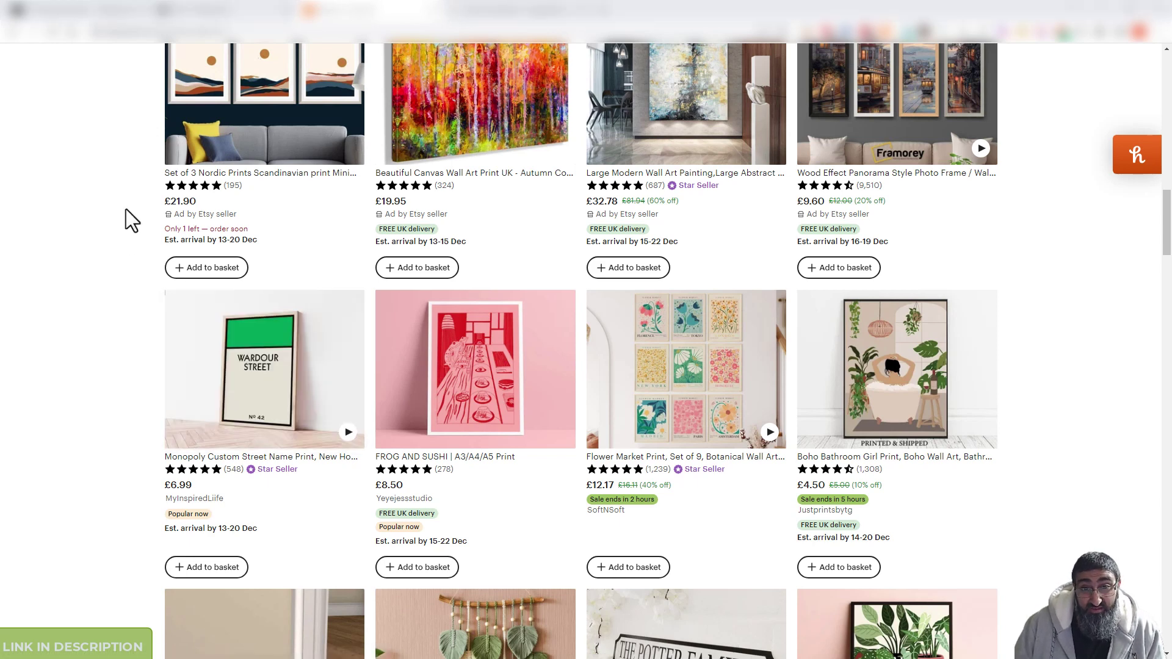
pyautogui.scroll(-4, 126, 226)
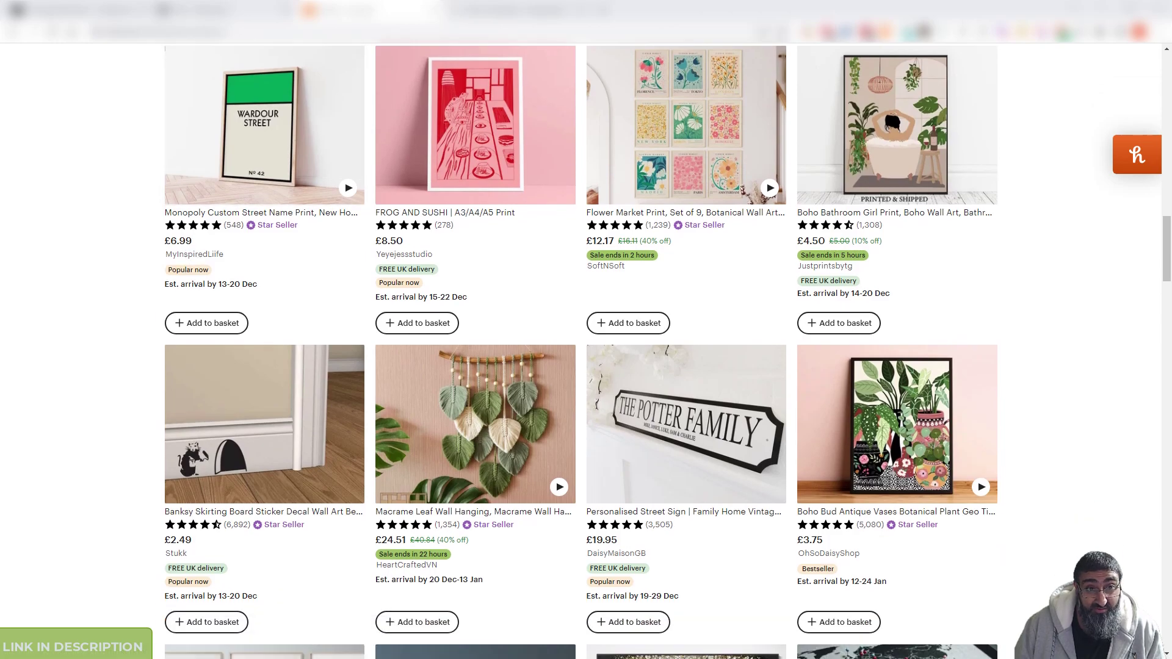
pyautogui.scroll(-6, 628, 470)
pyautogui.scroll(7, 390, 421)
pyautogui.scroll(15, 378, 412)
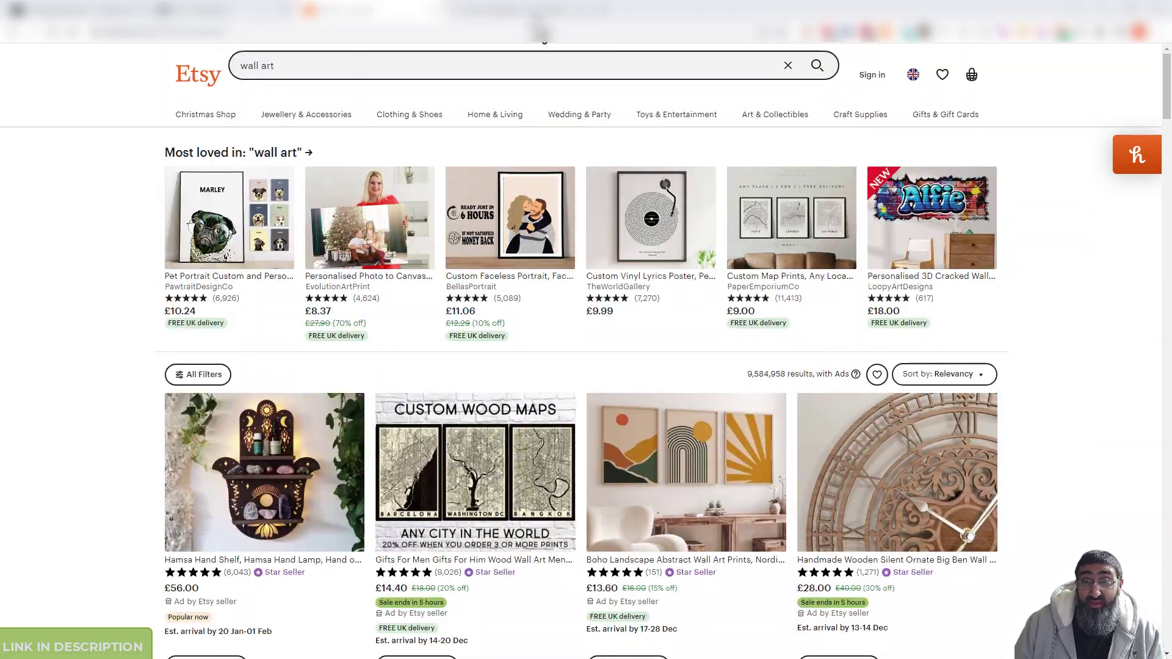
# Switch to the "print on demand" Google search, reload it and open Printify's print on demand page from the results
pyautogui.click(531, 10)
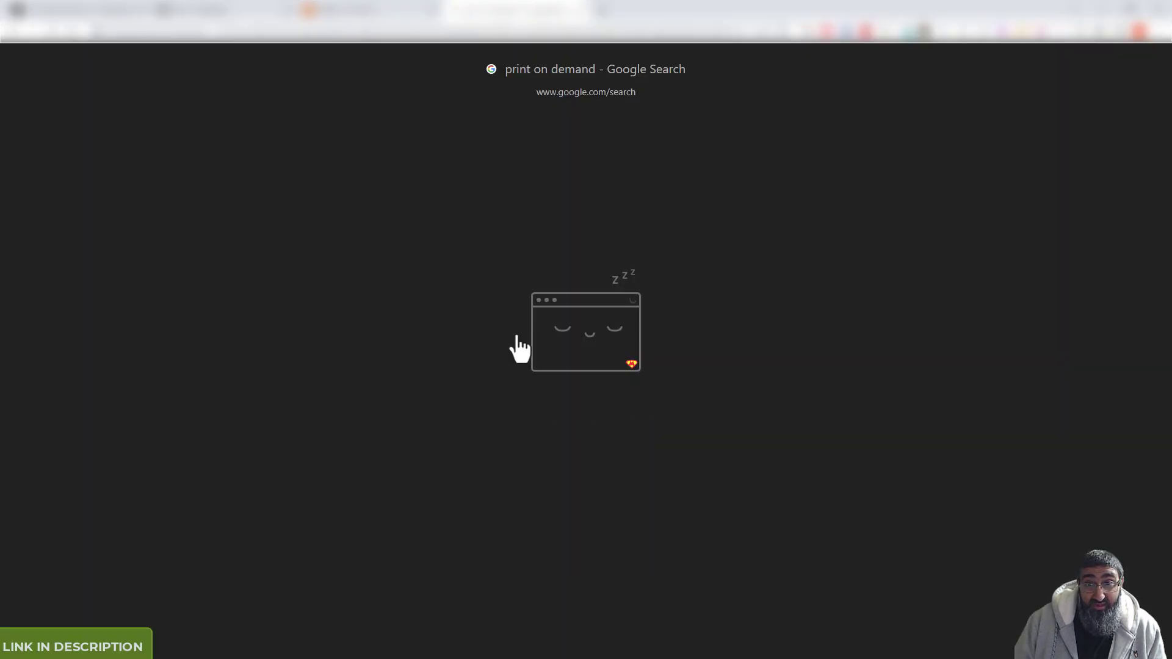
pyautogui.click(518, 348)
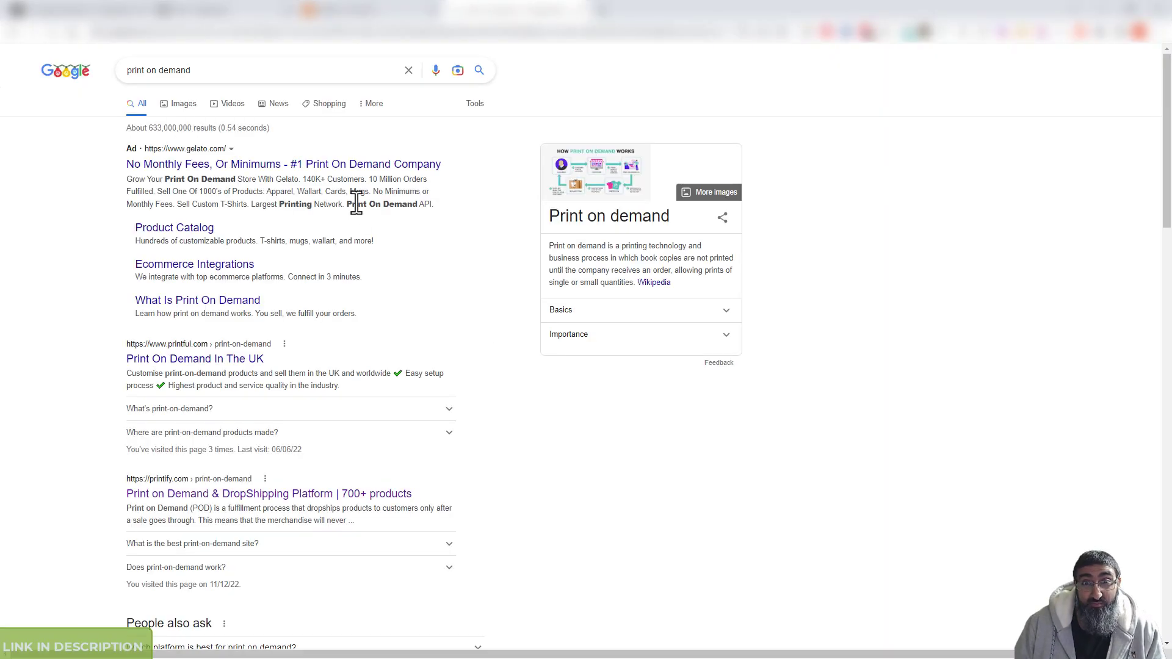
pyautogui.scroll(-4, 287, 391)
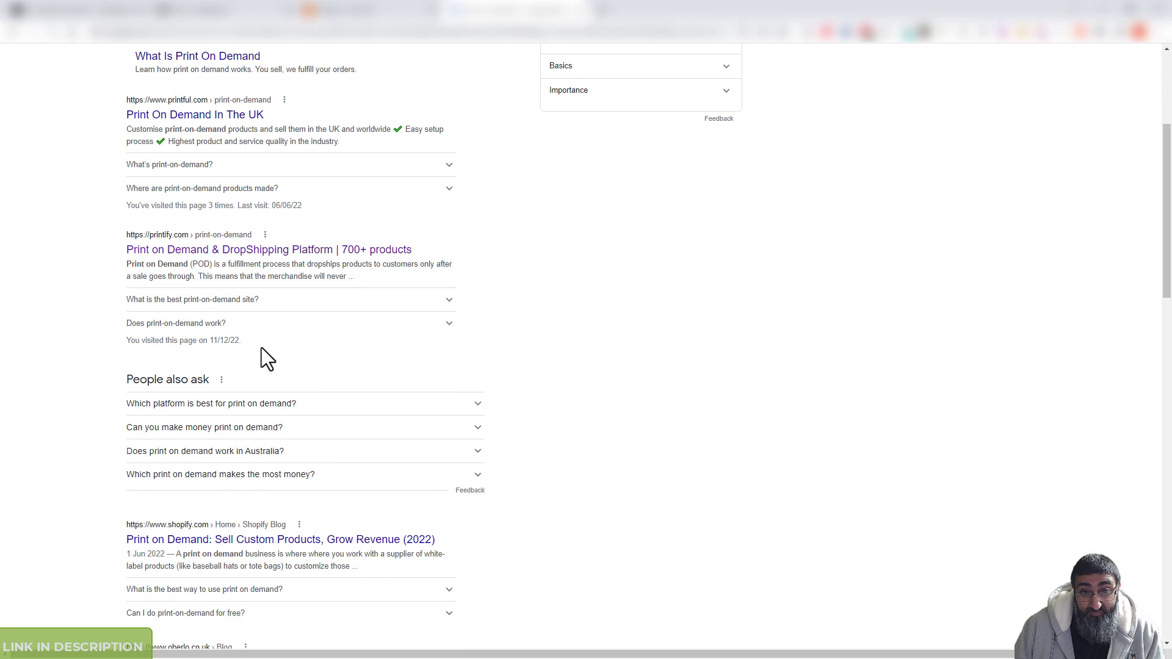
pyautogui.click(174, 251)
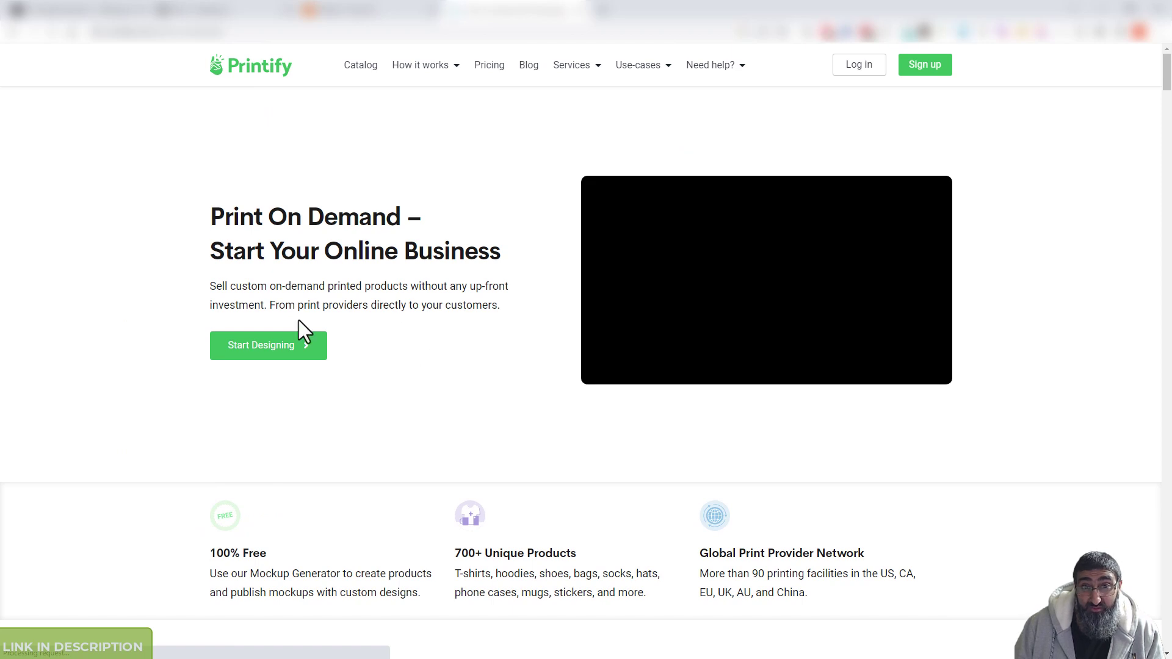
# Look over Printify's print on demand introduction, check where Start Designing leads and close the sign-up page
pyautogui.scroll(-3, 419, 391)
pyautogui.scroll(-1, 446, 405)
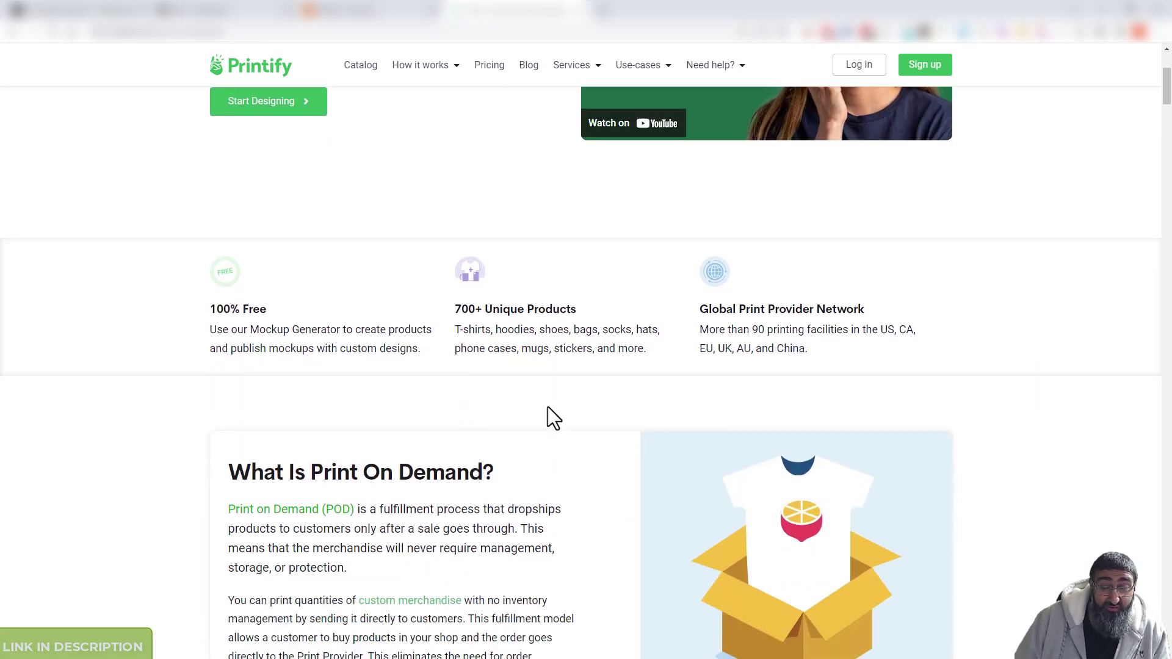
pyautogui.scroll(4, 474, 400)
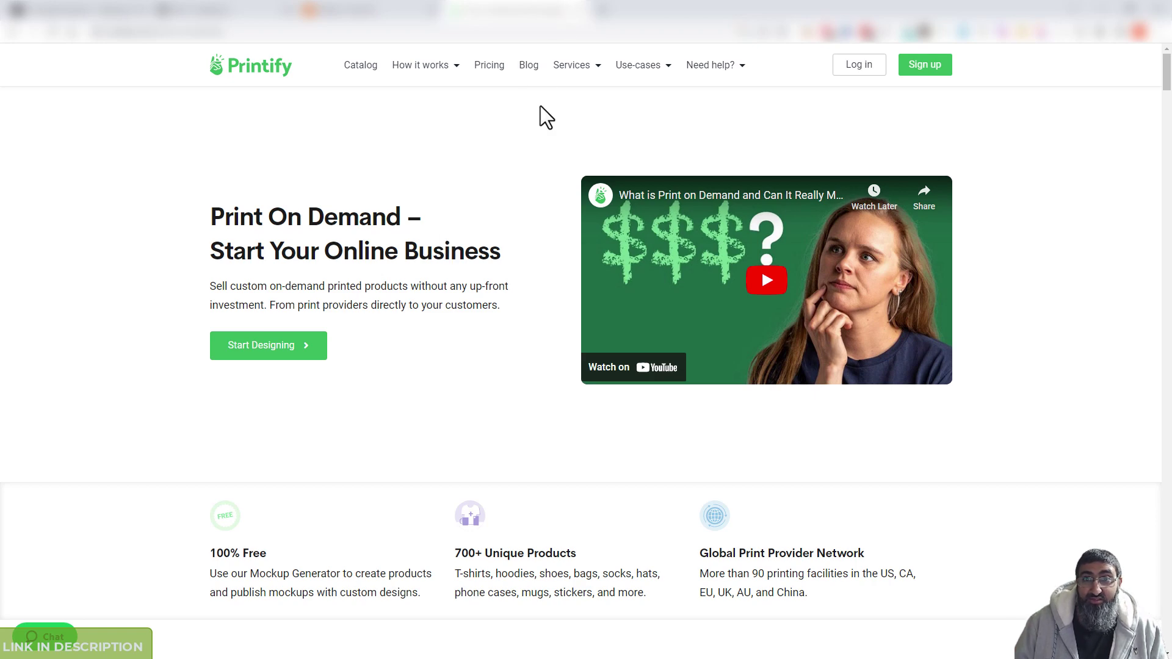
pyautogui.scroll(-4, 419, 296)
pyautogui.scroll(4, 476, 352)
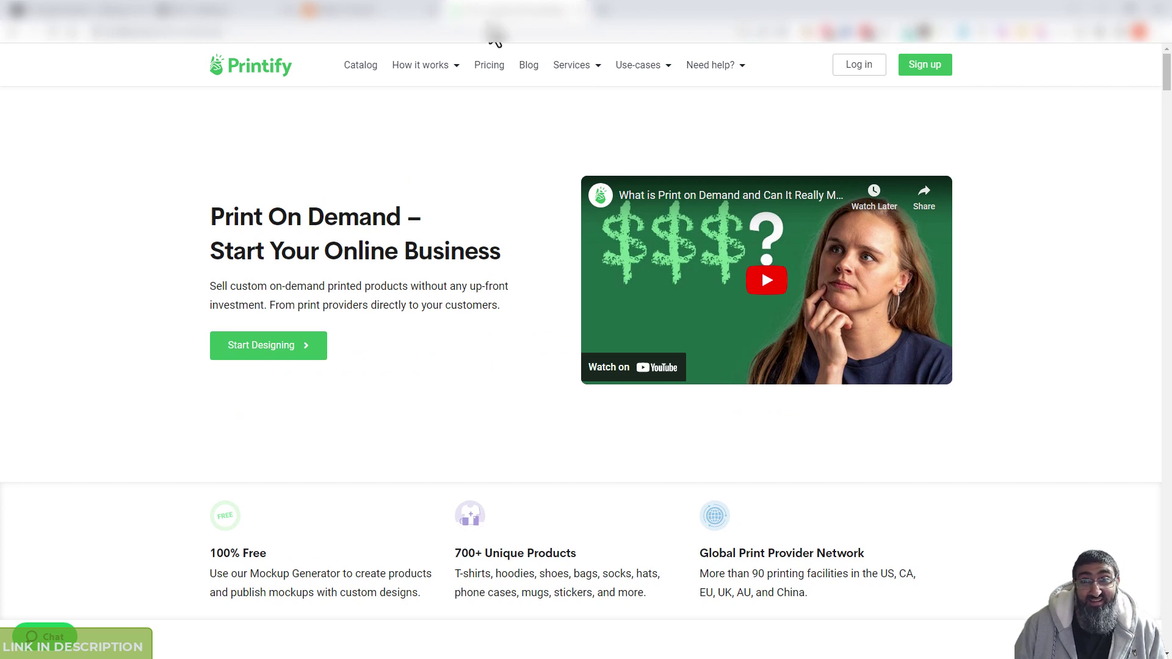
pyautogui.click(282, 351)
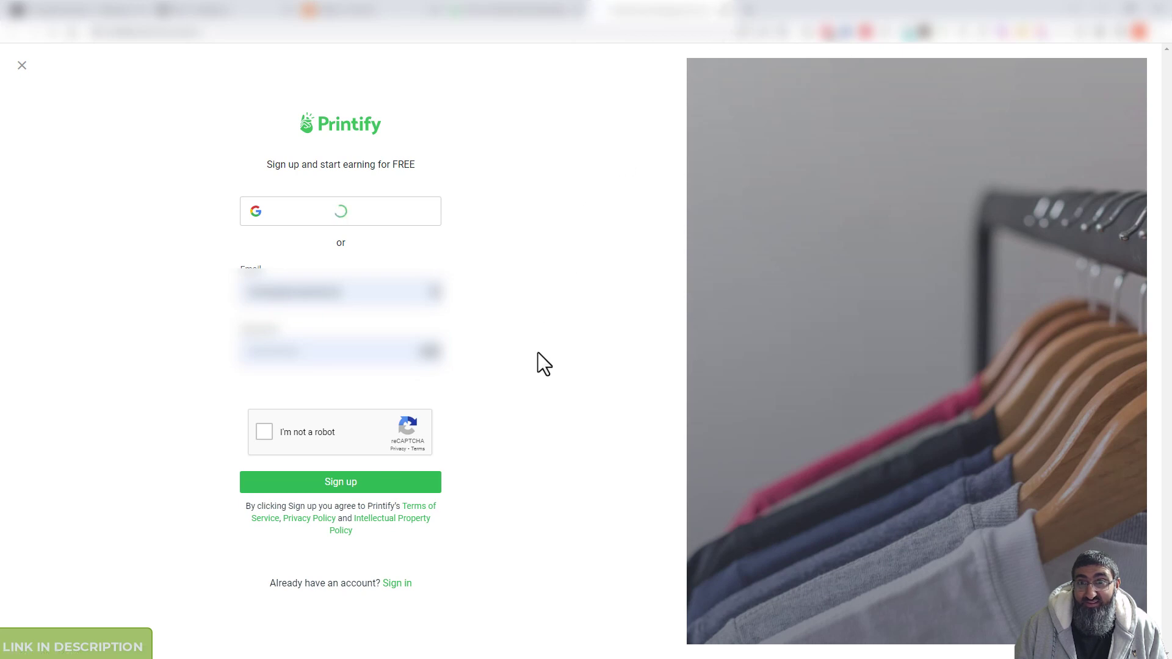
pyautogui.hotkey('ctrl', 'w')
# Open Printify's product catalog, dismiss the Christmas shopping notice and examine the holiday picks, product categories and new arrivals
pyautogui.click(361, 66)
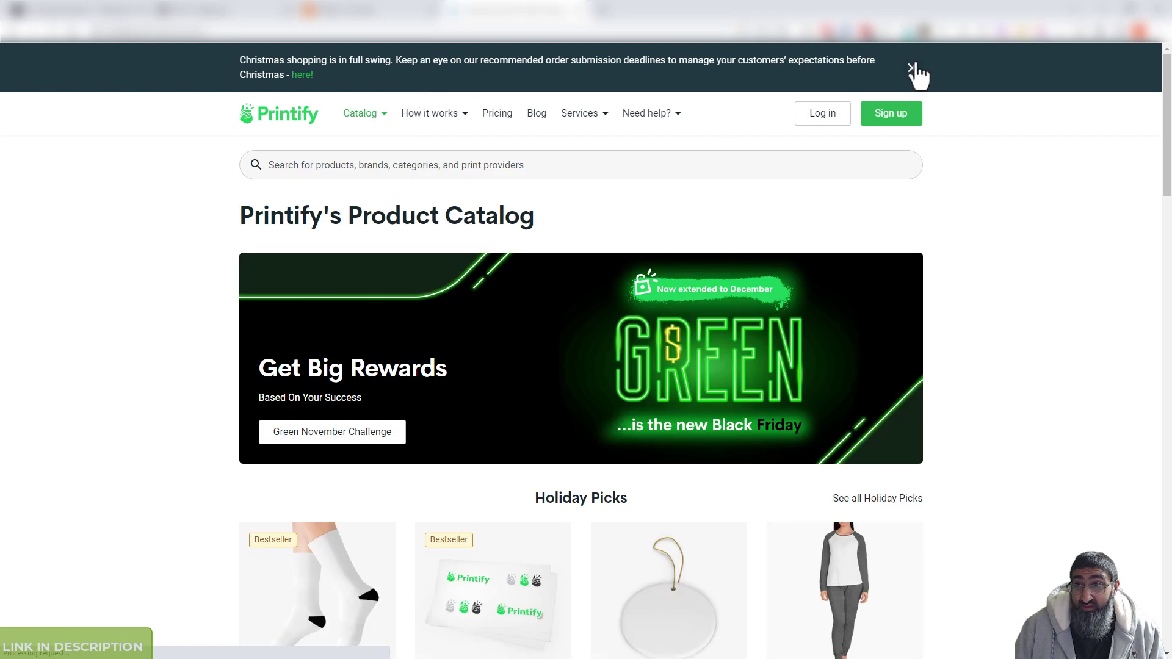
pyautogui.click(910, 67)
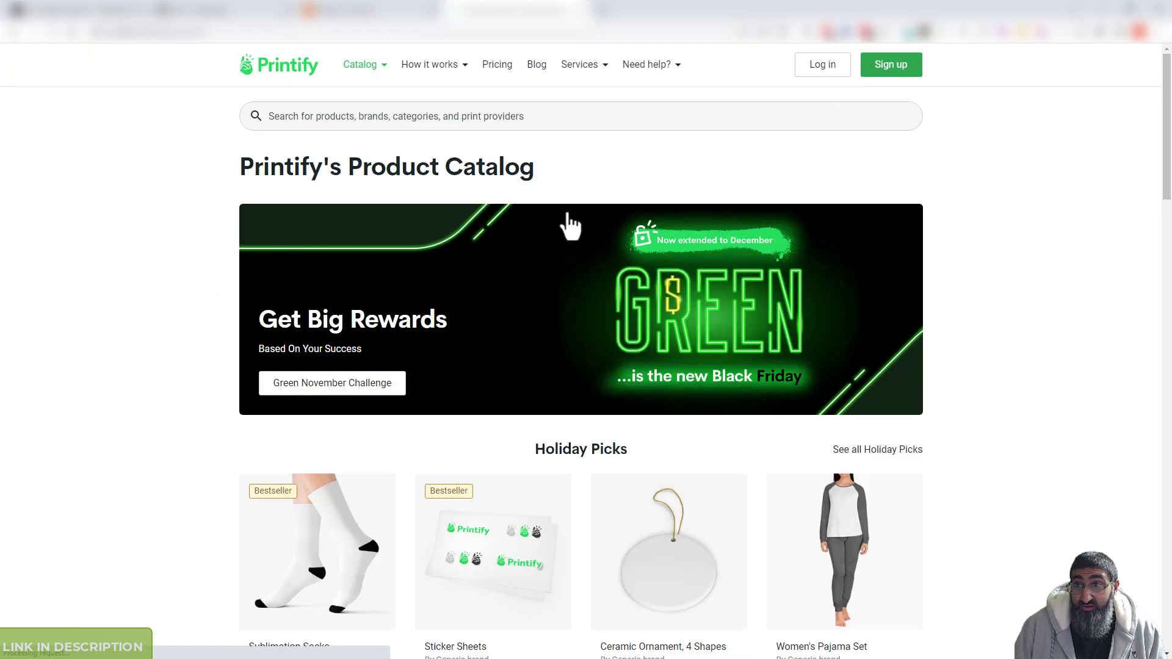
pyautogui.scroll(-3, 366, 343)
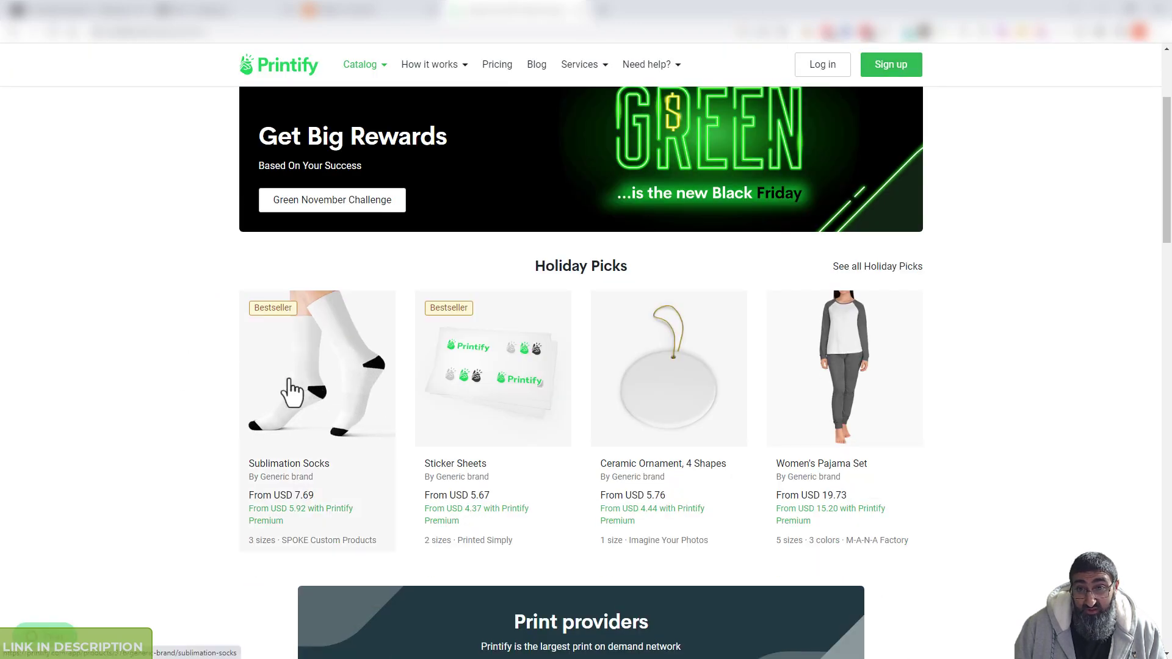
pyautogui.scroll(-2, 299, 390)
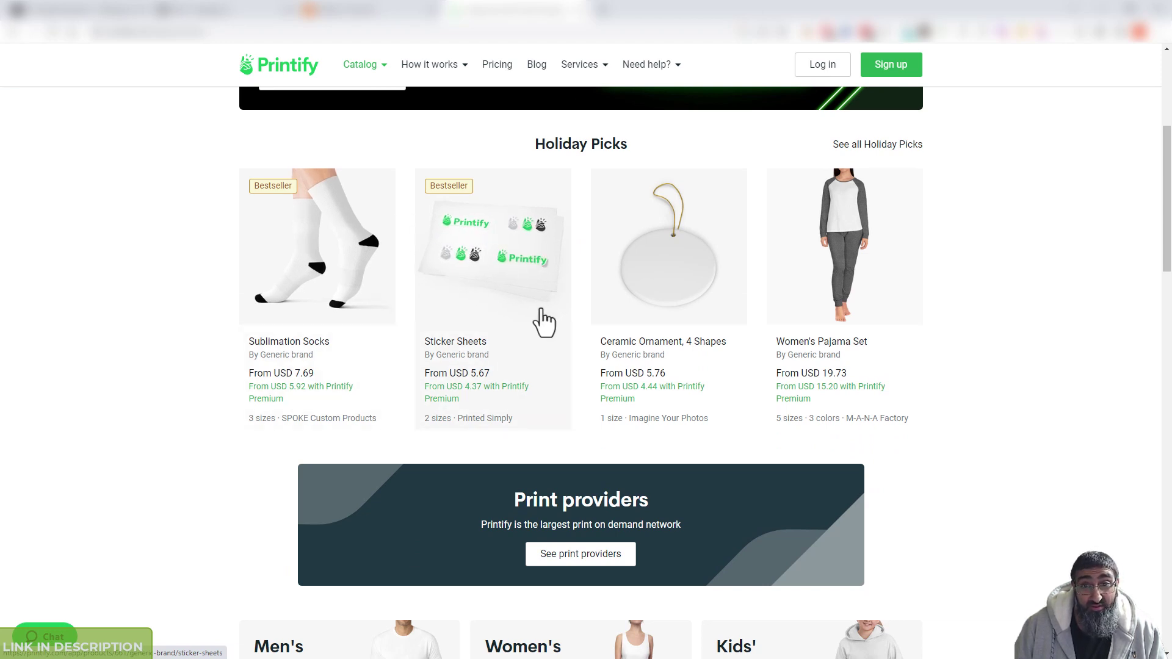
pyautogui.scroll(-1, 505, 308)
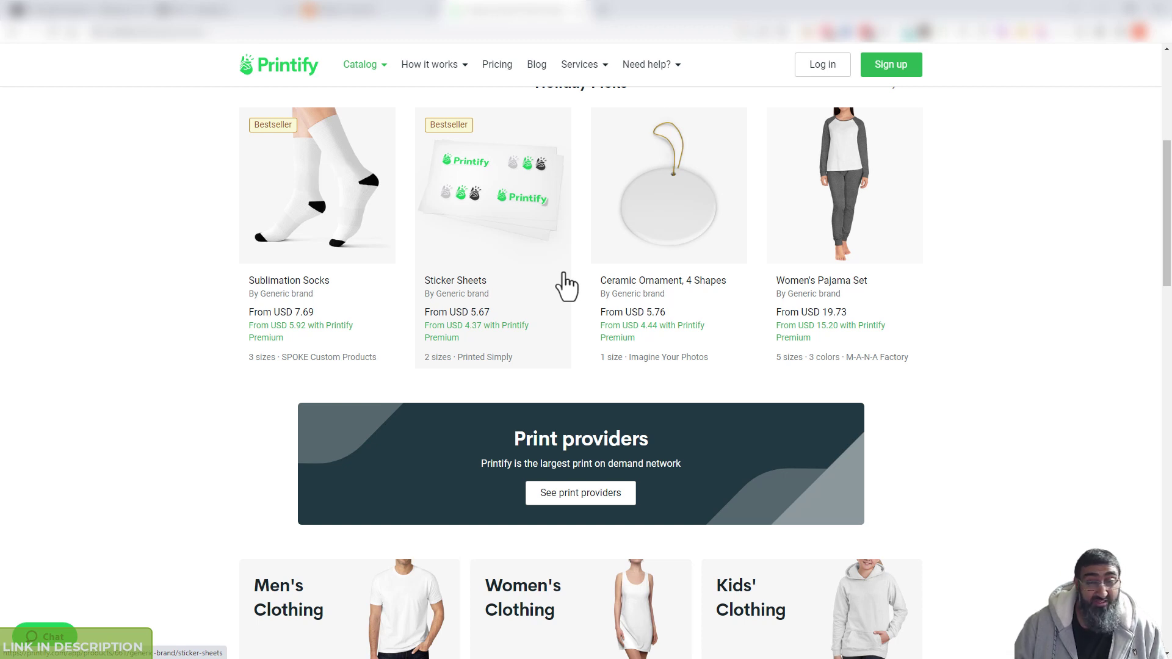
pyautogui.scroll(-5, 533, 264)
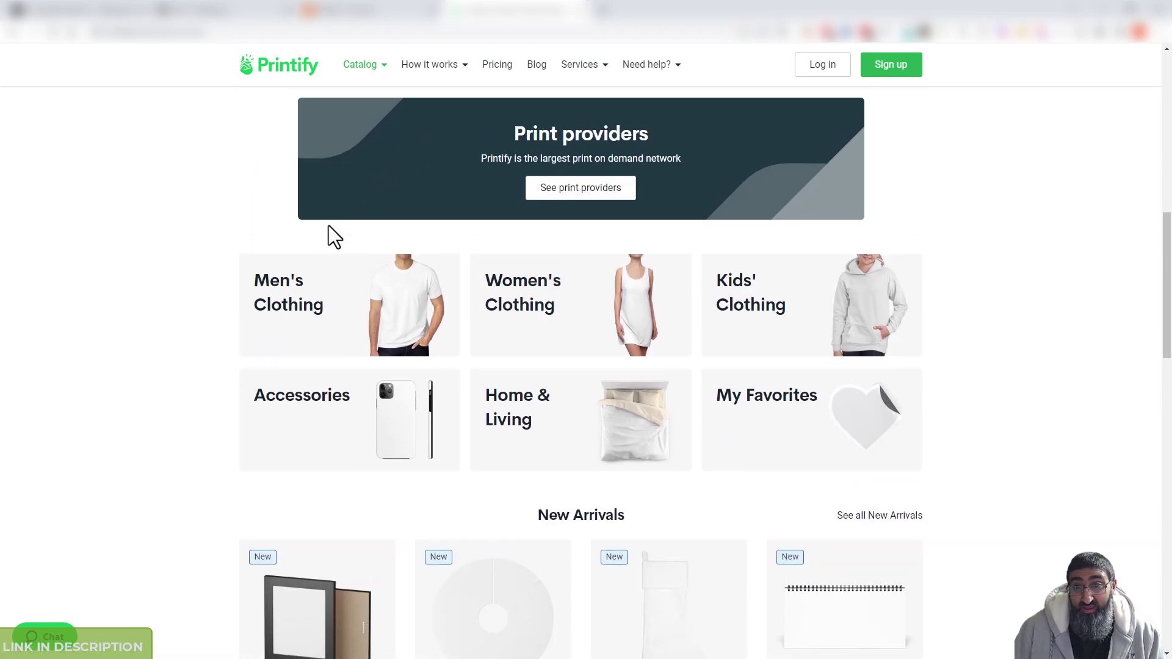
pyautogui.scroll(-3, 953, 233)
pyautogui.scroll(2, 1015, 421)
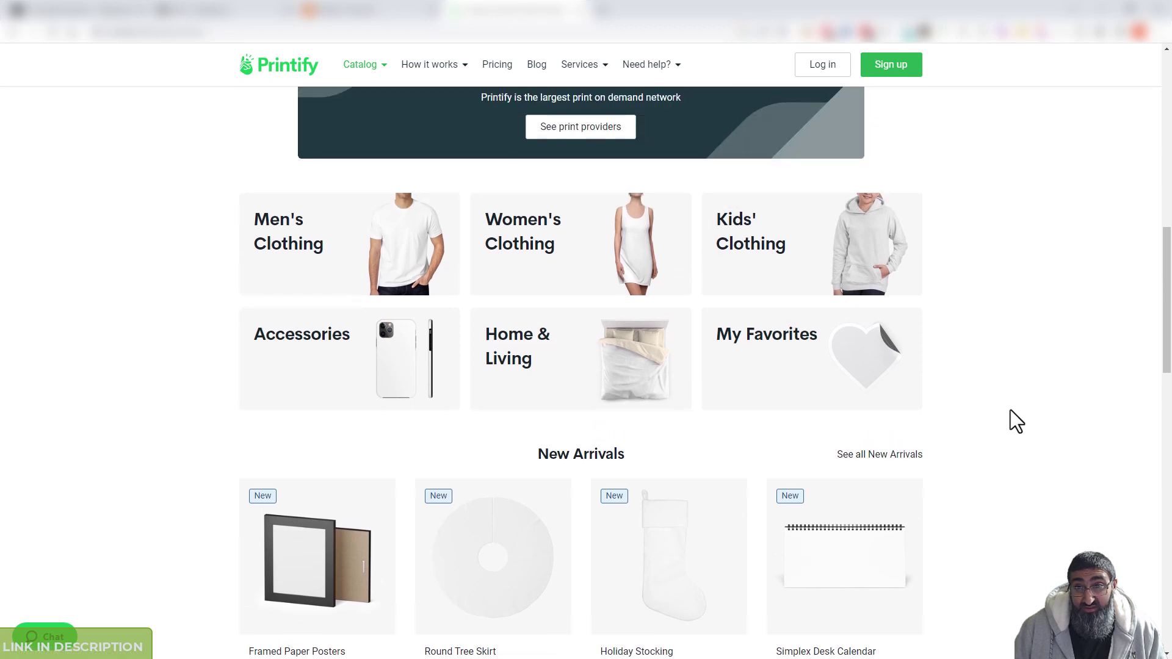
pyautogui.scroll(1, 1015, 421)
# Open the T-shirts category under Men's Clothing and examine the available shirts and their base prices
pyautogui.click(310, 303)
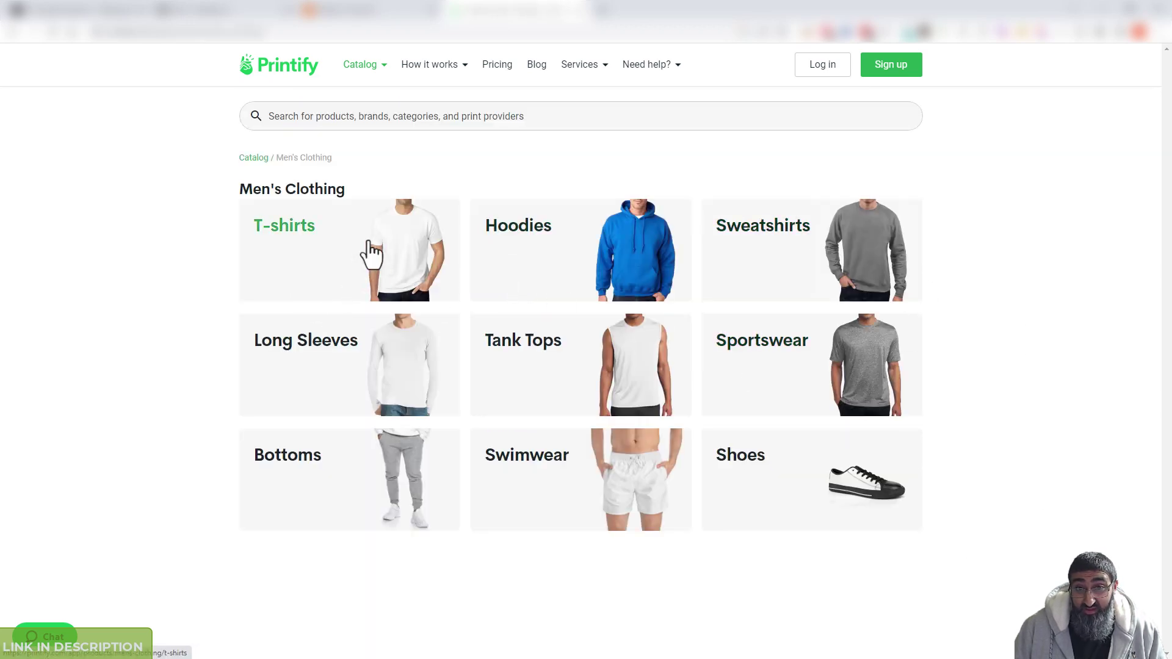
pyautogui.click(289, 240)
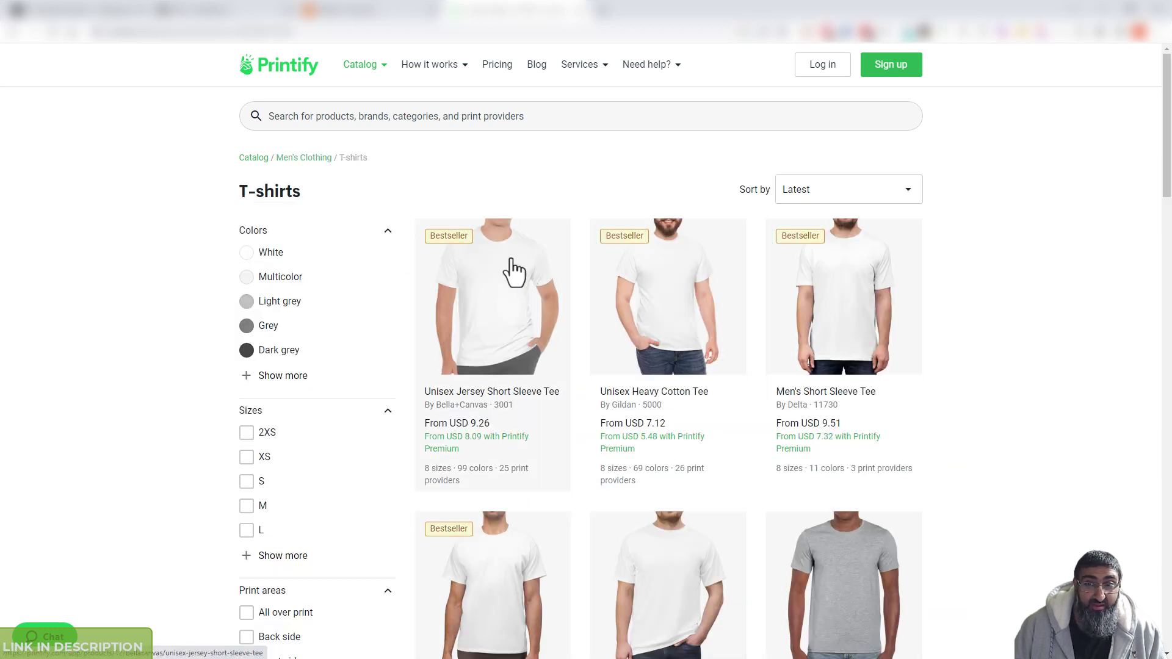
pyautogui.scroll(-2, 516, 266)
pyautogui.scroll(-1, 607, 290)
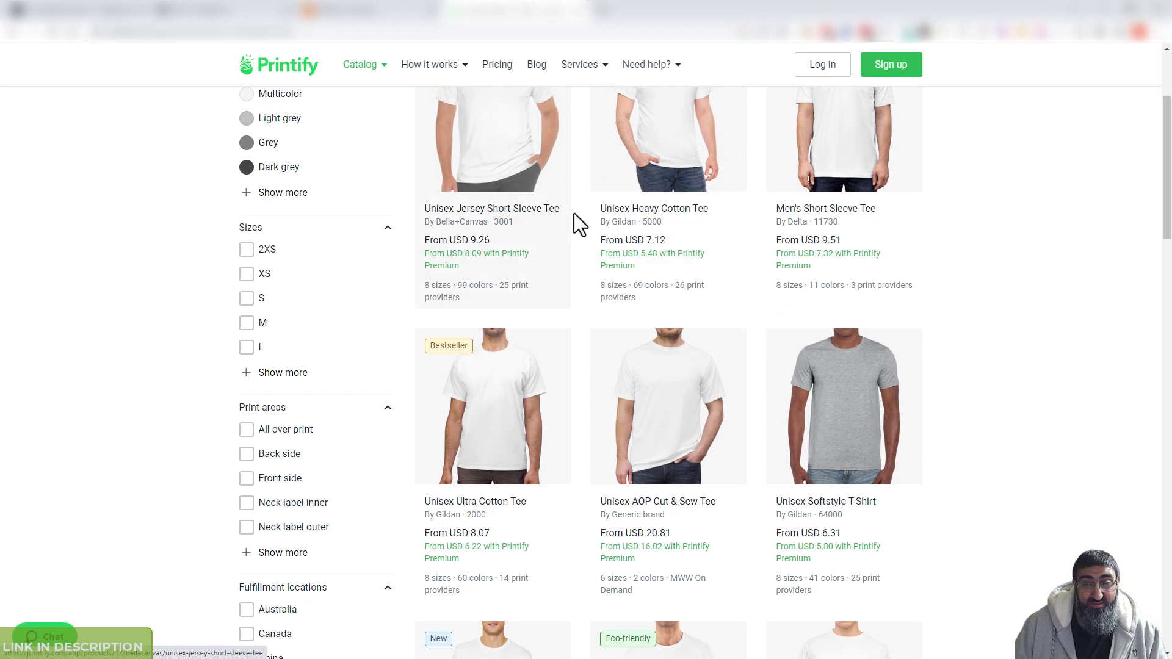
# Open the Bella+Canvas Unisex Jersey Short Sleeve Tee from the T-shirt list to view its print options
pyautogui.click(484, 207)
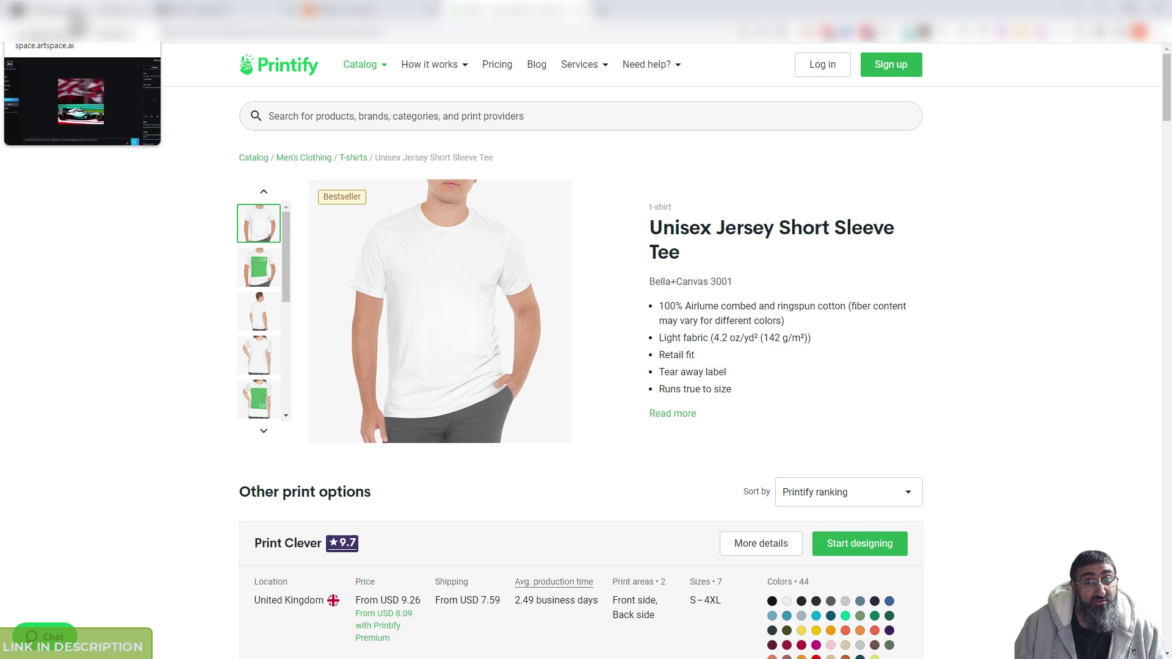
# Switch to ArtSpace.ai, open its FAQ and read the answers on what ArtSpace.ai is and whether the art is original
pyautogui.click(211, 10)
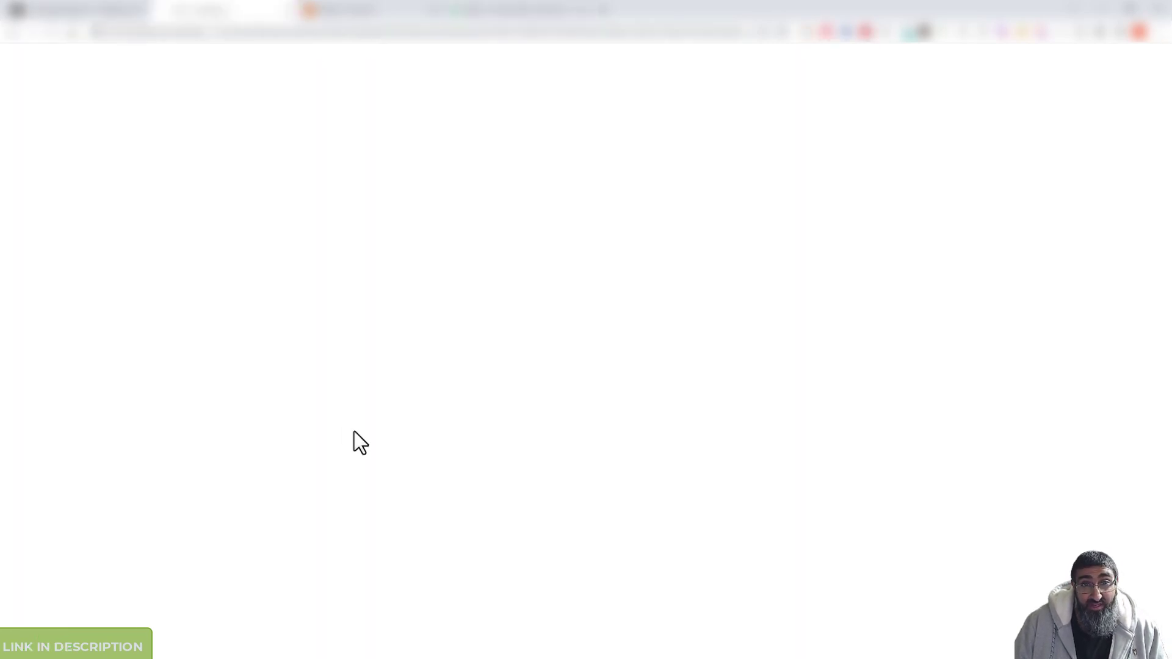
pyautogui.click(417, 333)
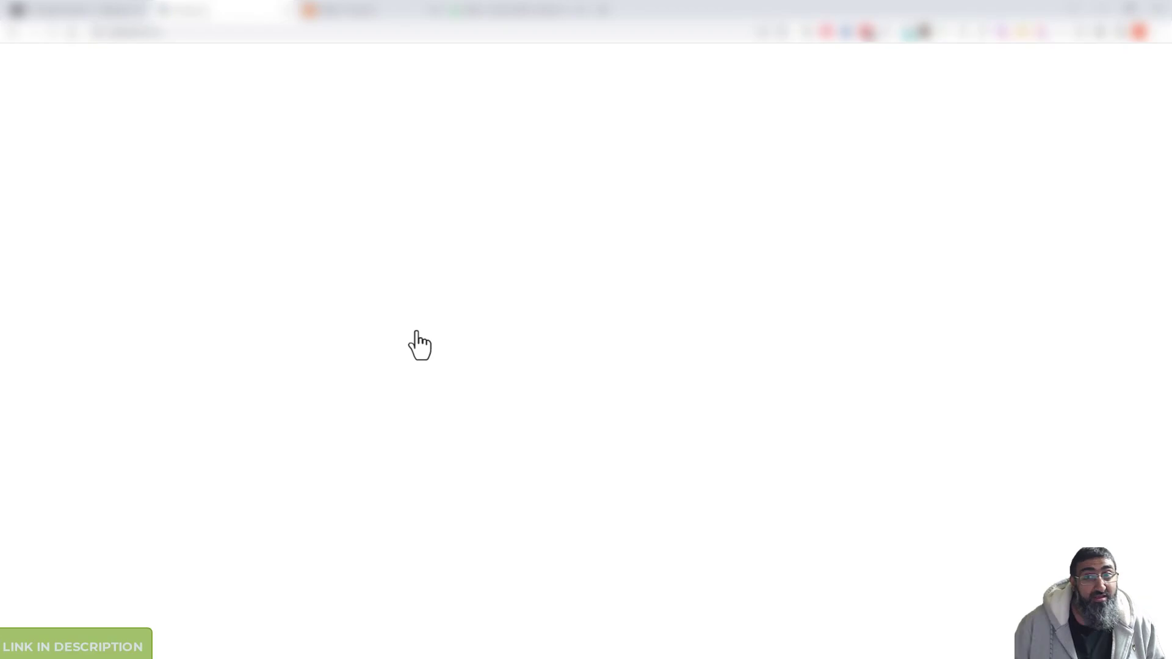
pyautogui.scroll(-2, 366, 386)
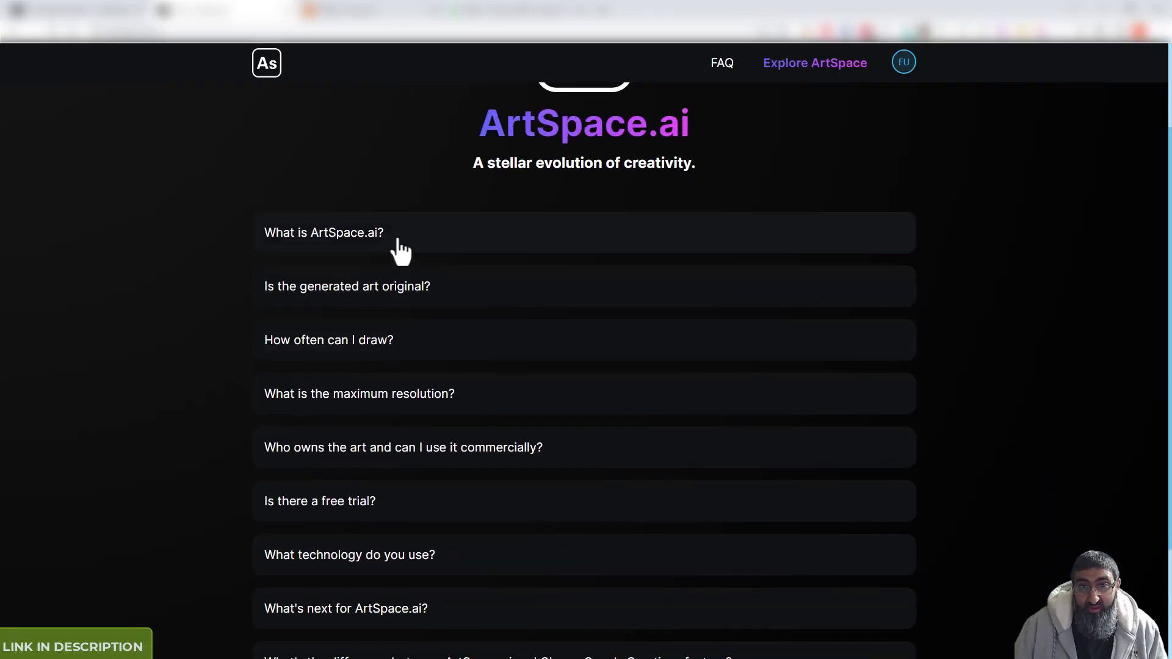
pyautogui.click(397, 242)
pyautogui.click(394, 241)
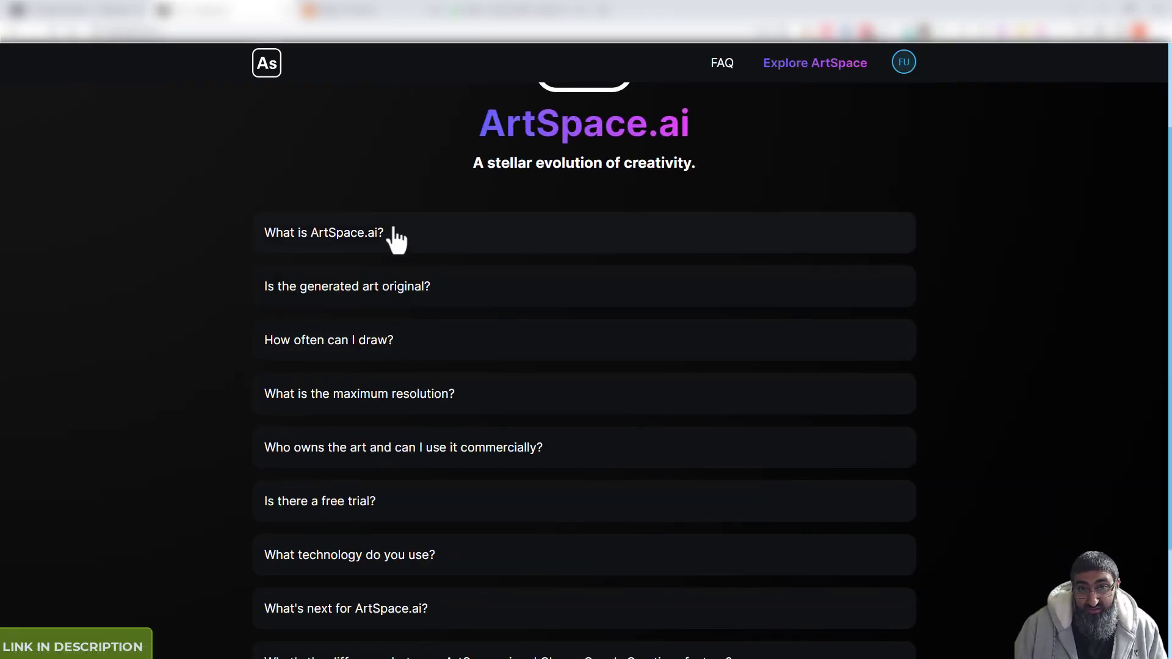
pyautogui.click(415, 296)
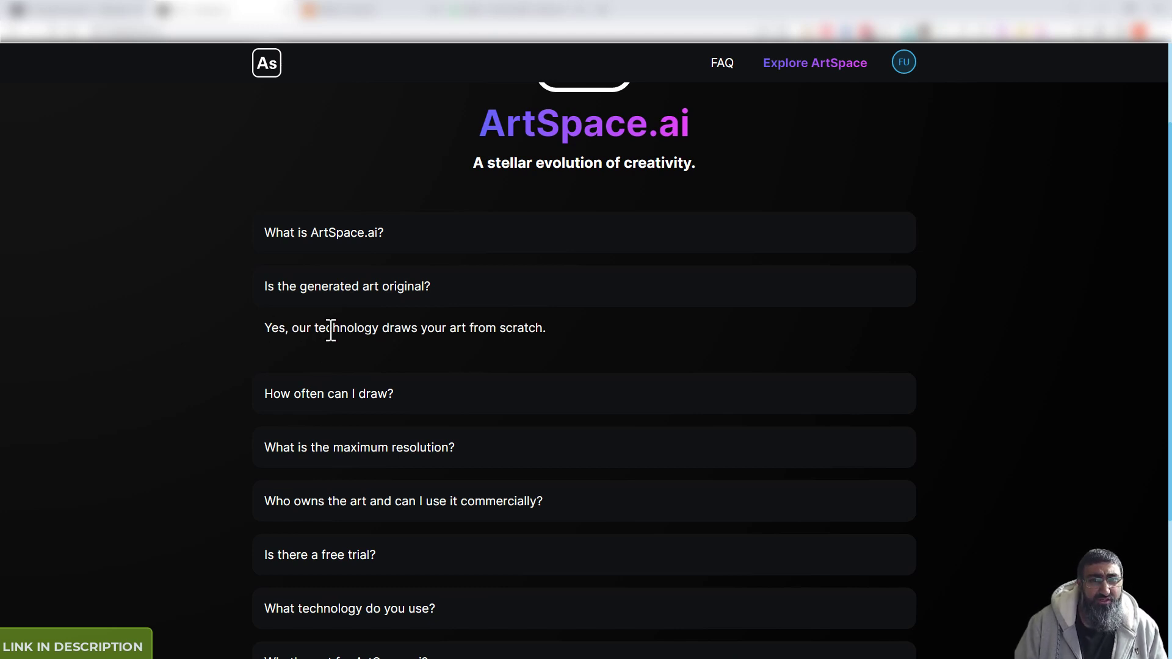
pyautogui.click(432, 299)
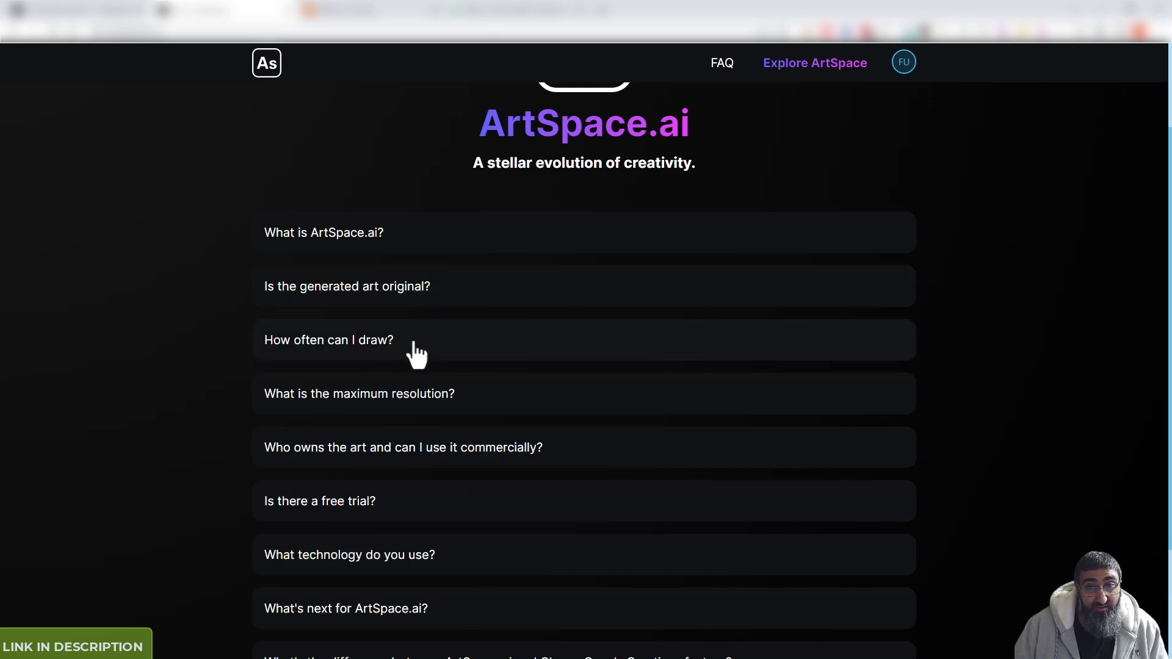
# Read the FAQ answers about drawing frequency, maximum resolution, and art ownership and commercial use
pyautogui.click(412, 349)
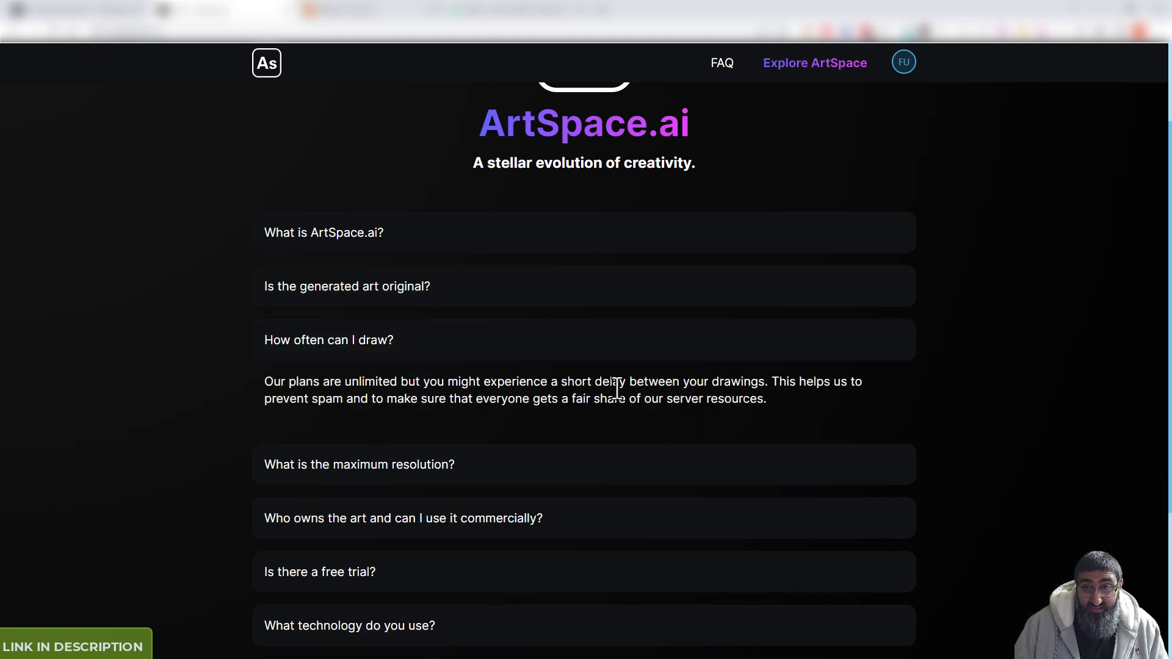
pyautogui.click(420, 351)
pyautogui.scroll(-2, 450, 475)
pyautogui.click(439, 279)
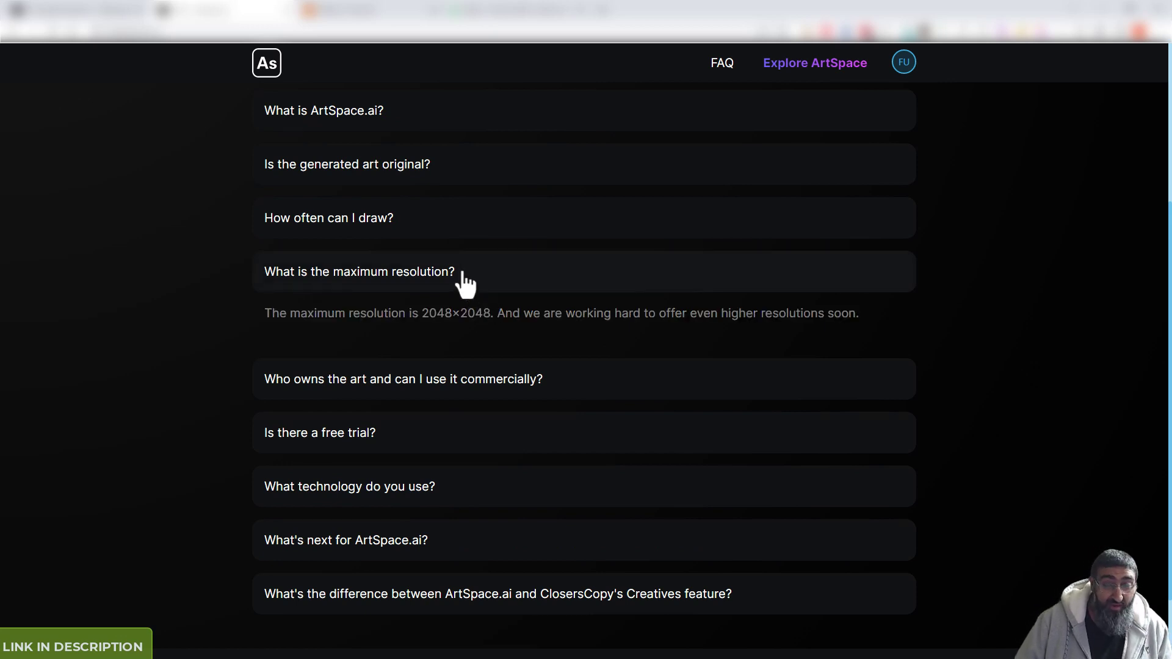
pyautogui.click(465, 282)
pyautogui.click(449, 332)
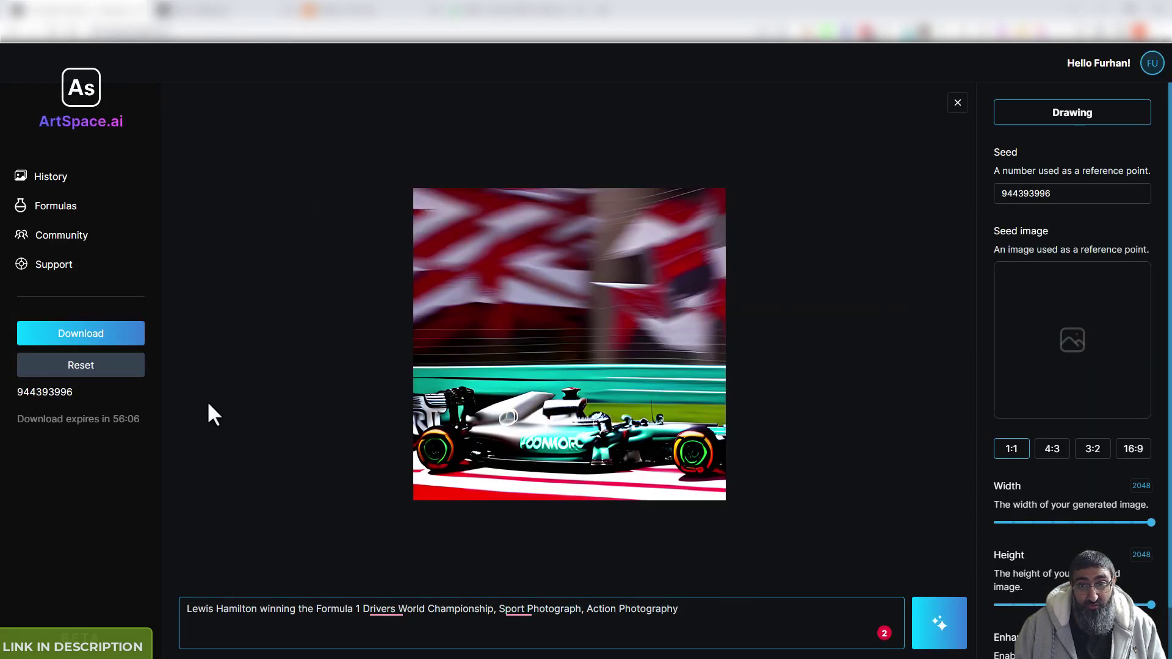
# Recover the castle beside a waterfall from the generation history and generate the image again
pyautogui.click(58, 178)
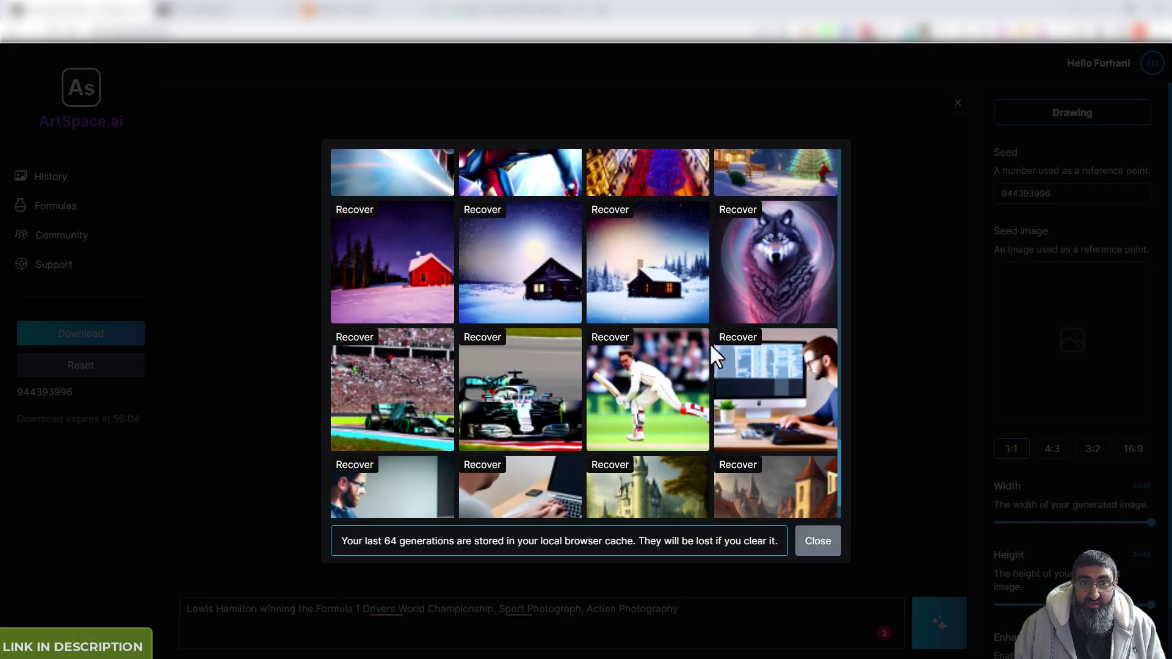
pyautogui.scroll(-1, 699, 343)
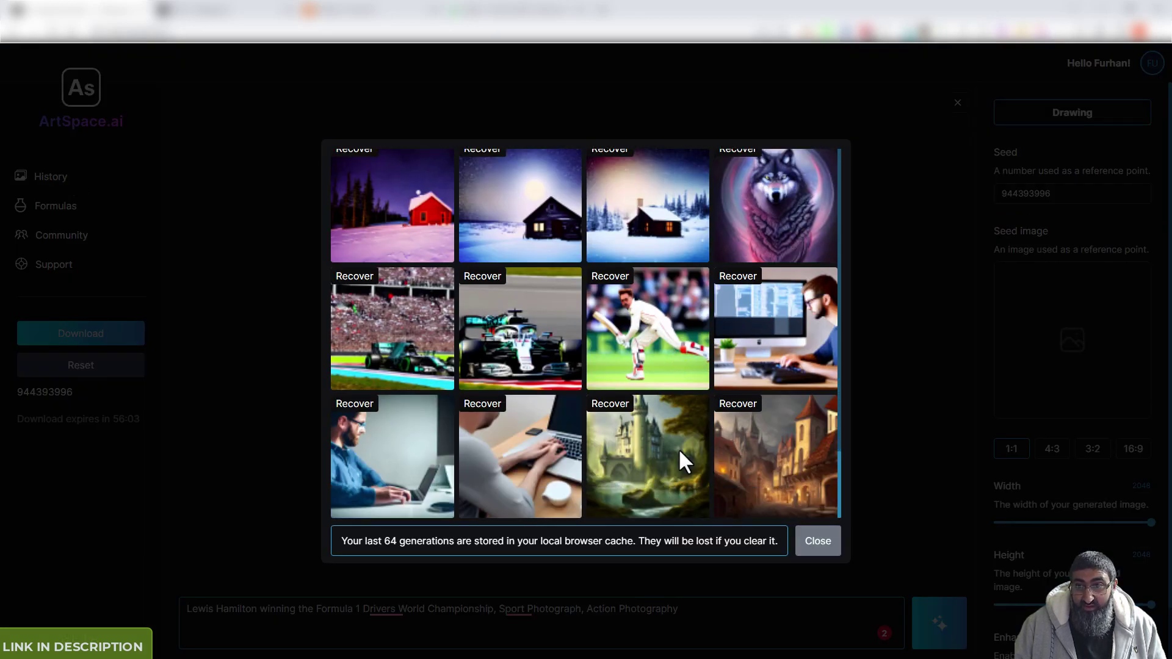
pyautogui.click(610, 409)
pyautogui.click(954, 634)
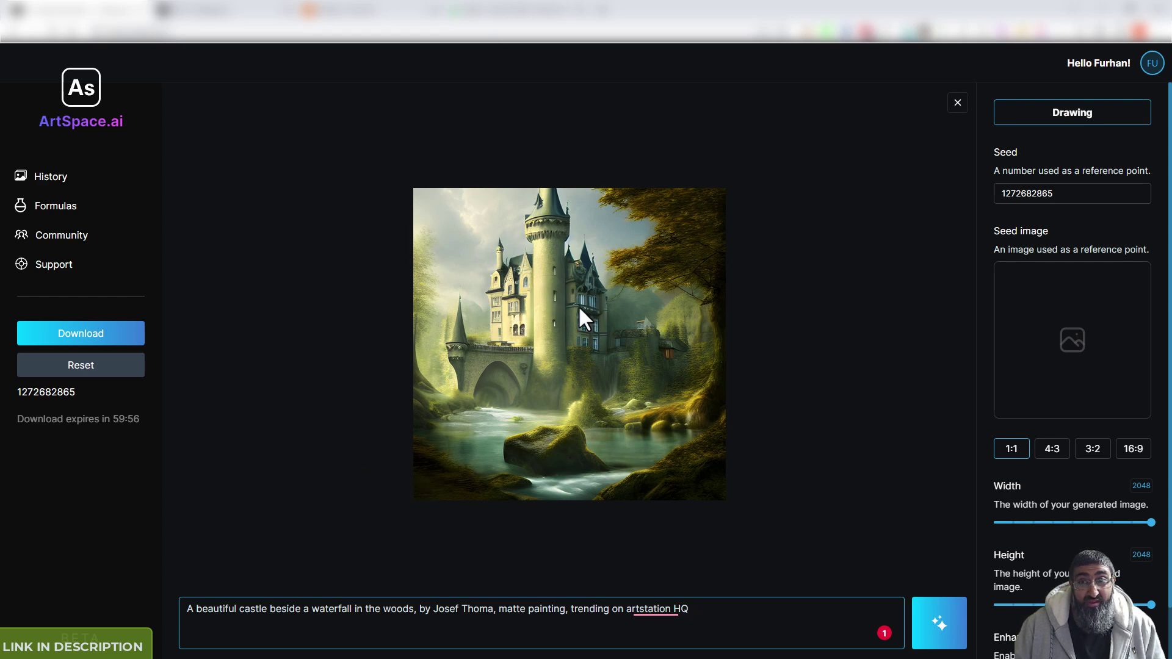
# Revisit the Etsy wall art results and the Printify Unisex Jersey Short Sleeve Tee page as places to sell the art
pyautogui.click(342, 10)
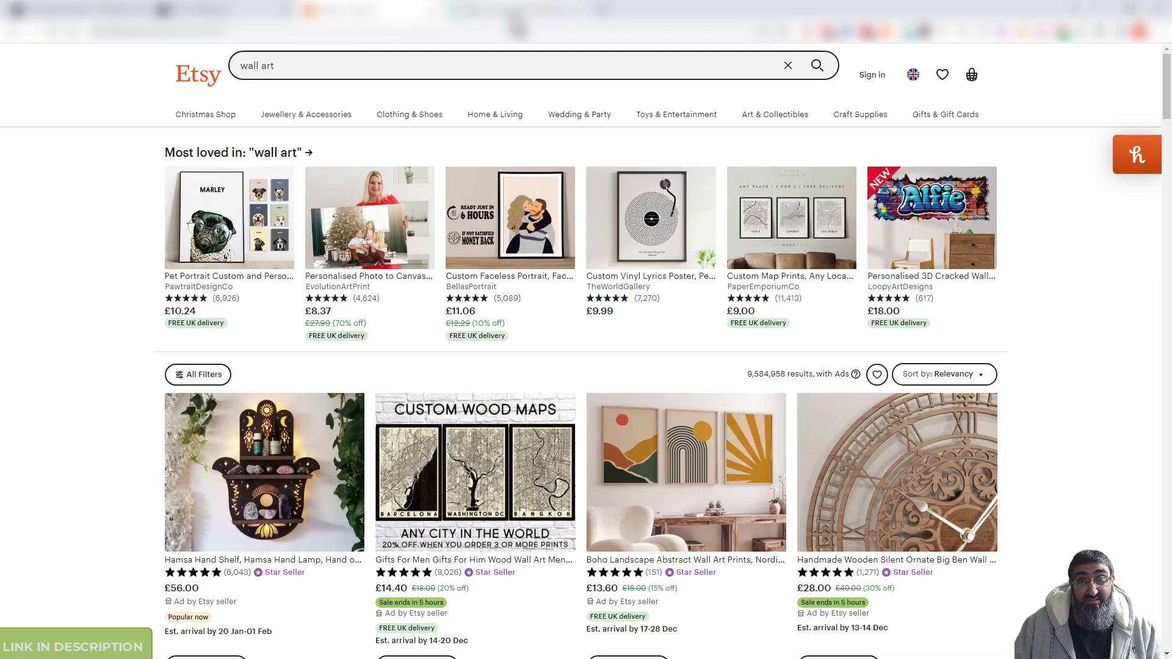
pyautogui.click(518, 9)
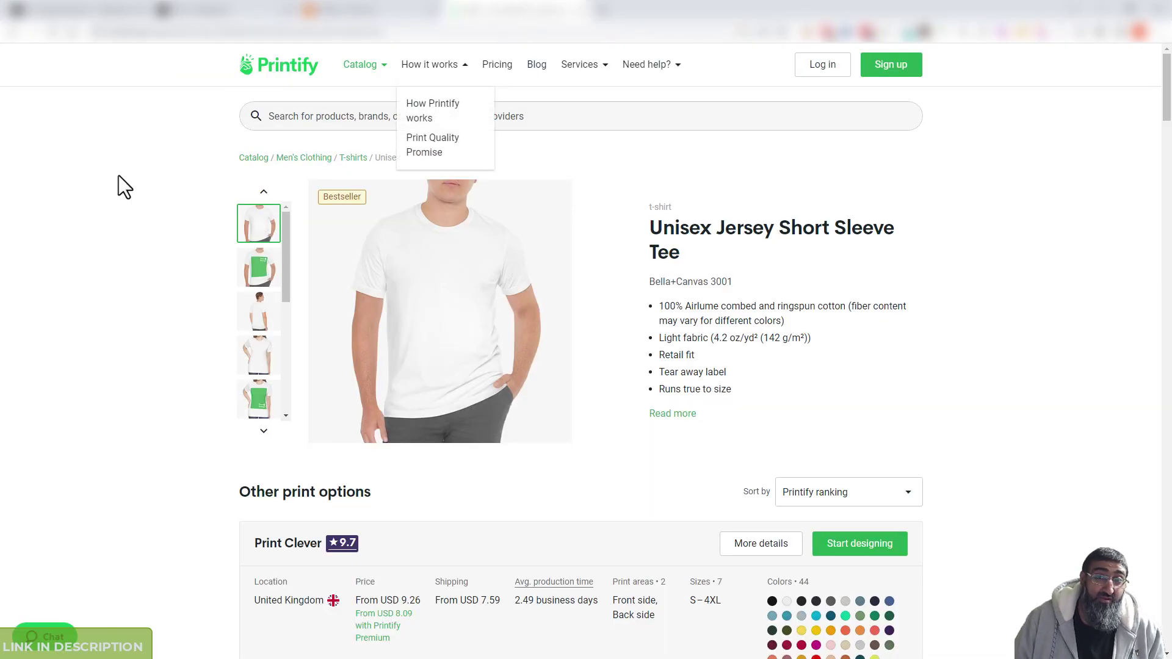
# Read the ArtSpace.ai FAQ answers on the free trial, technology and future plans, and move the ClosersCopy pricing window out of view
pyautogui.click(219, 9)
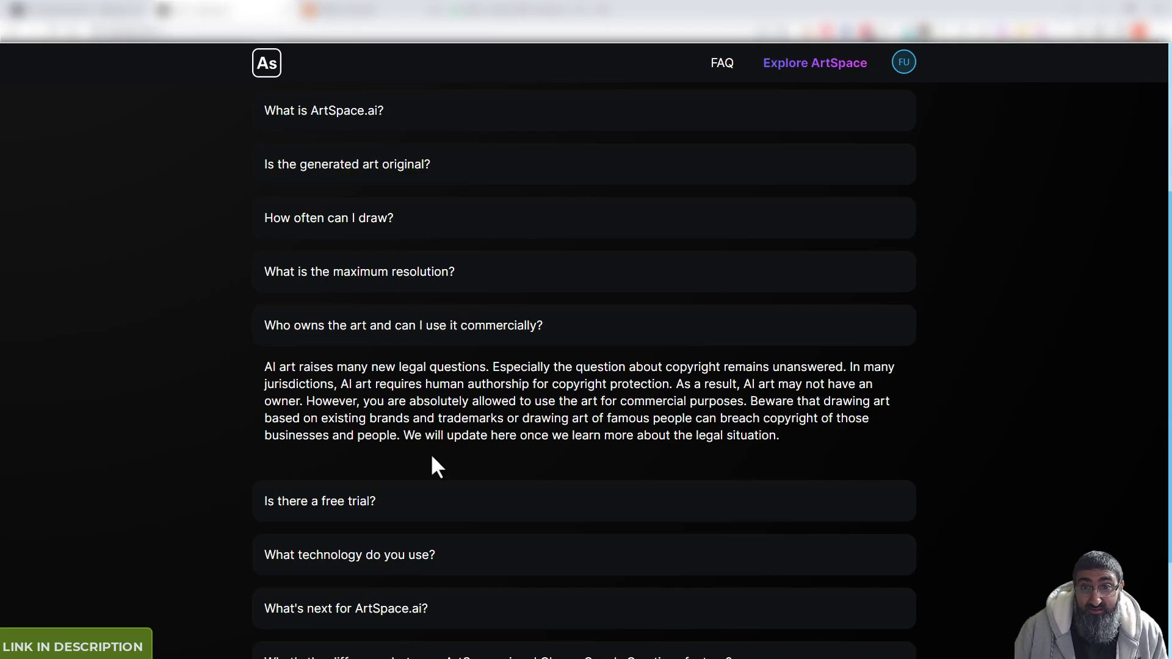
pyautogui.scroll(-2, 430, 458)
pyautogui.click(408, 392)
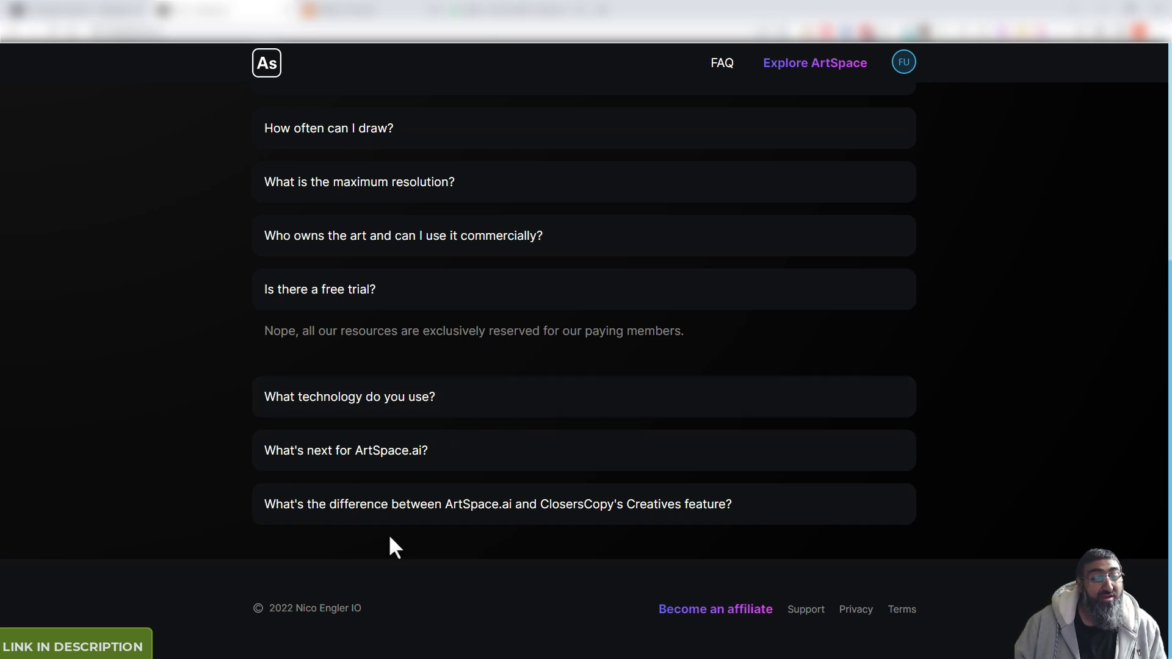
pyautogui.click(452, 403)
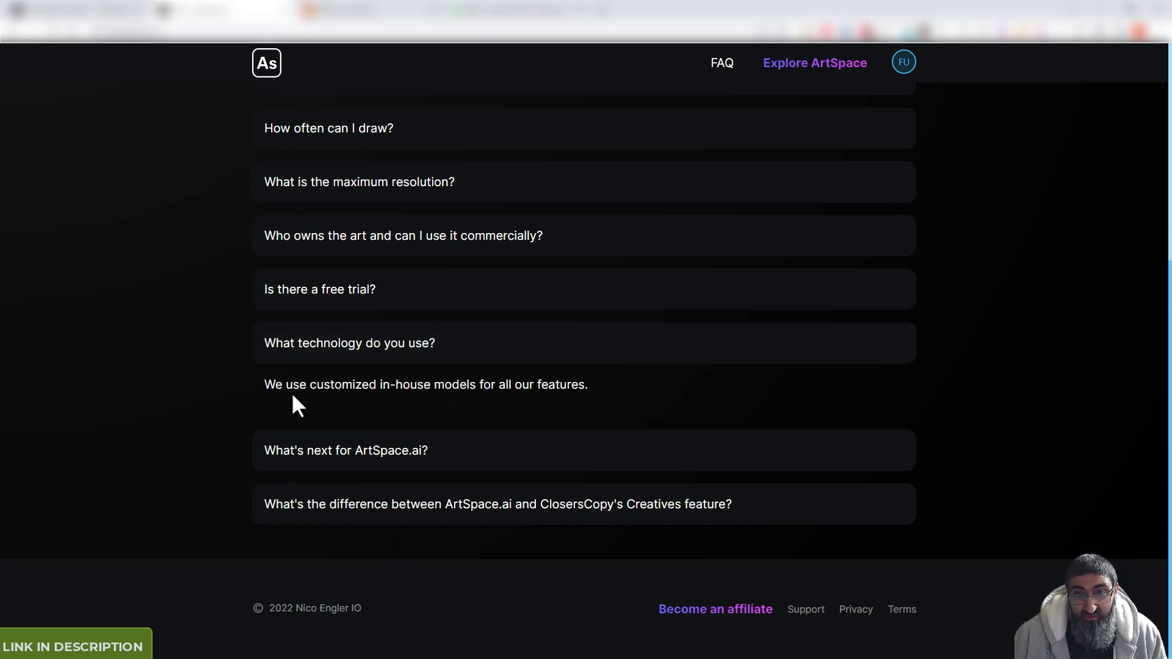
pyautogui.click(434, 453)
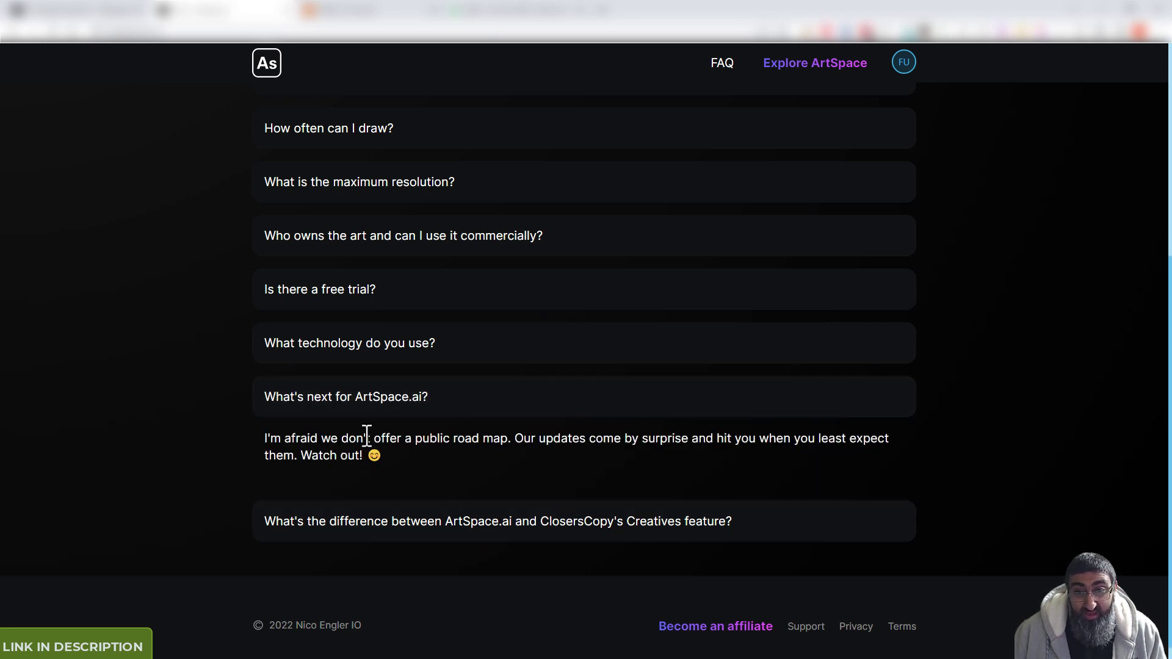
pyautogui.scroll(-1, 421, 470)
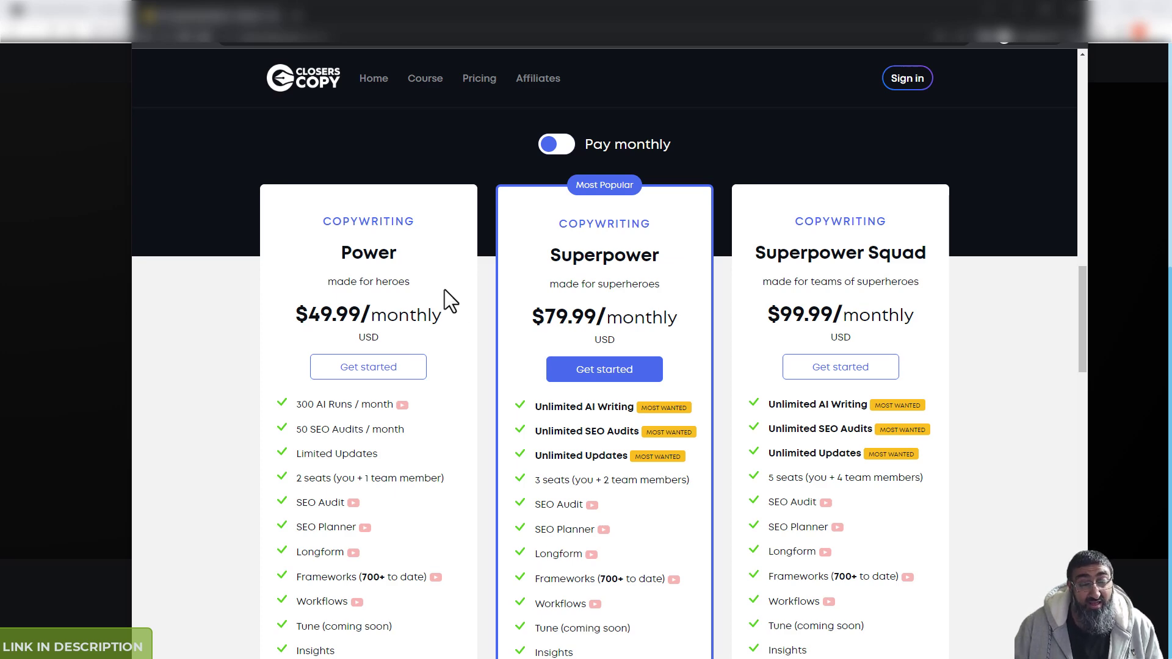
pyautogui.moveTo(738, 18); pyautogui.dragTo(7, 183)
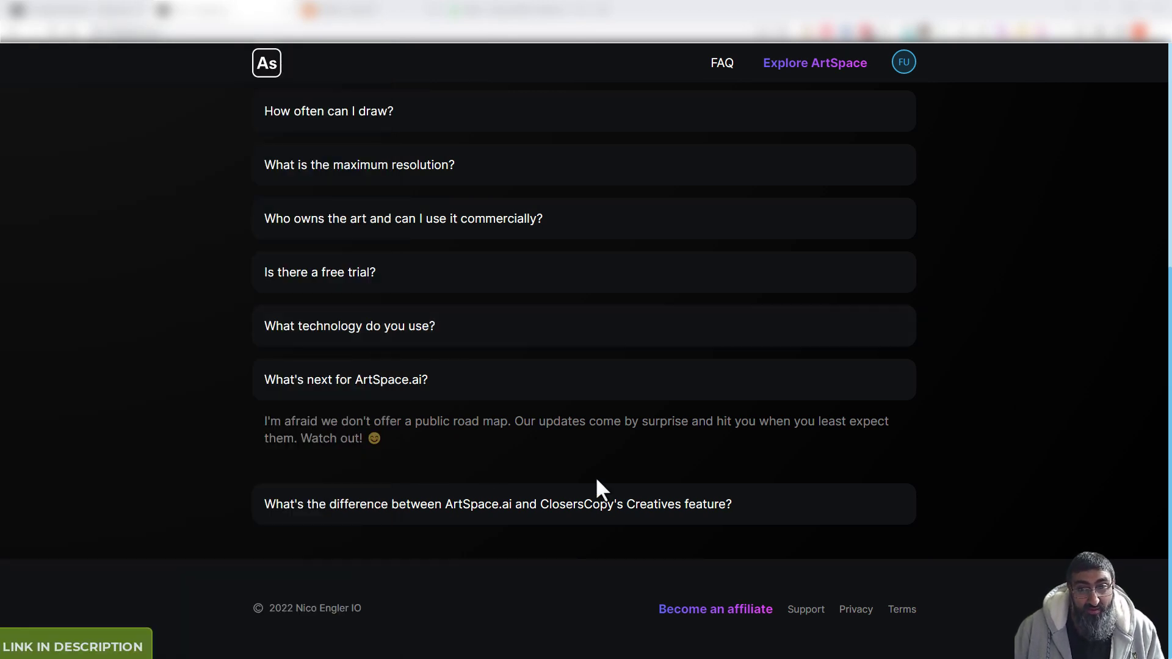
# Check the account menu on the ArtSpace.ai FAQ page, close it and return to the generated castle image
pyautogui.scroll(6, 558, 510)
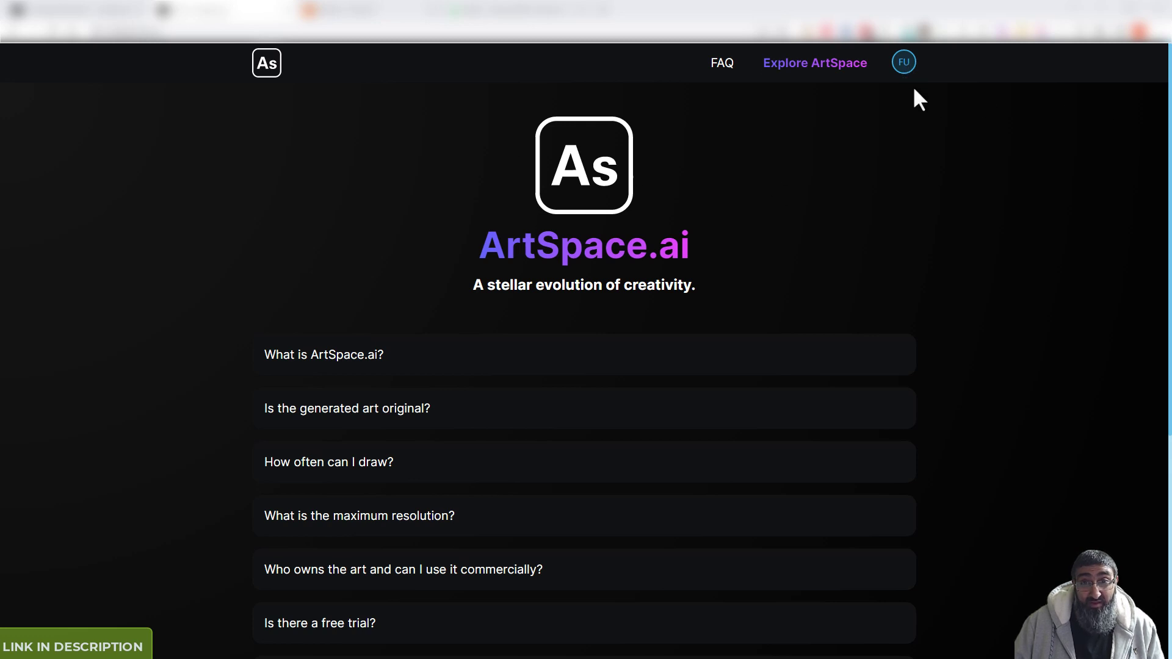
pyautogui.click(905, 63)
pyautogui.click(1023, 408)
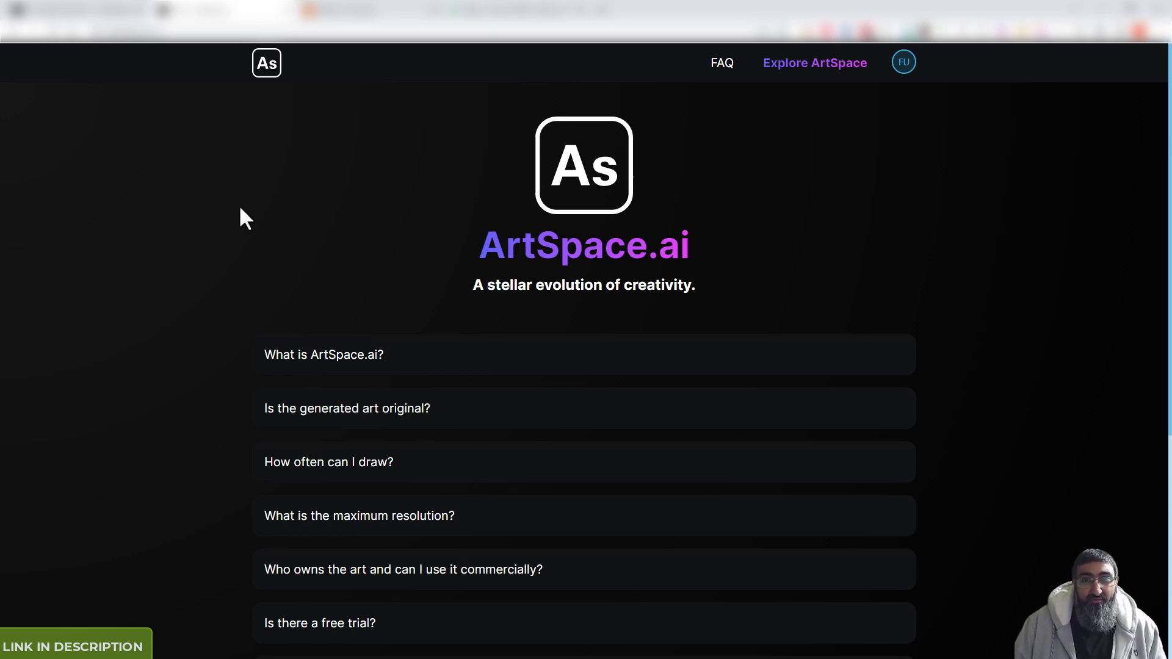
pyautogui.click(100, 13)
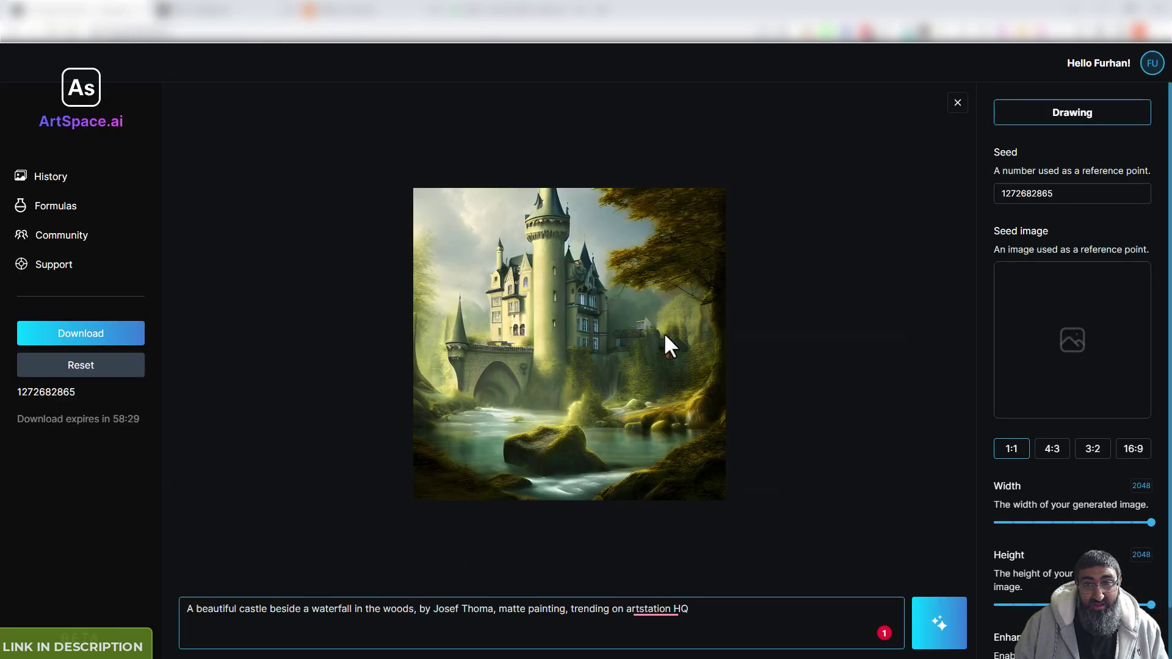